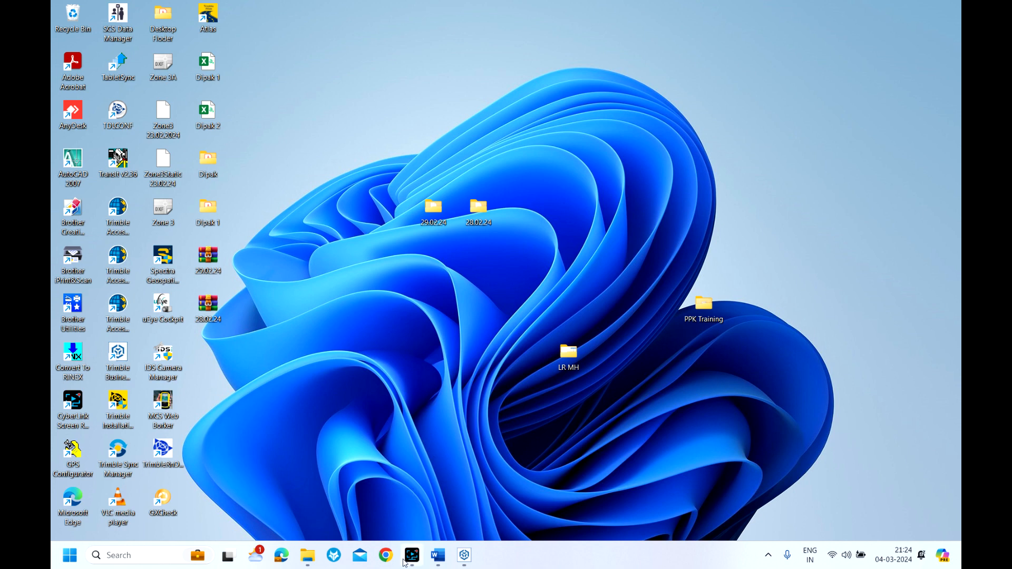
# Switch to the Word document and copy the SOI CORS website address
pyautogui.moveTo(414, 557)
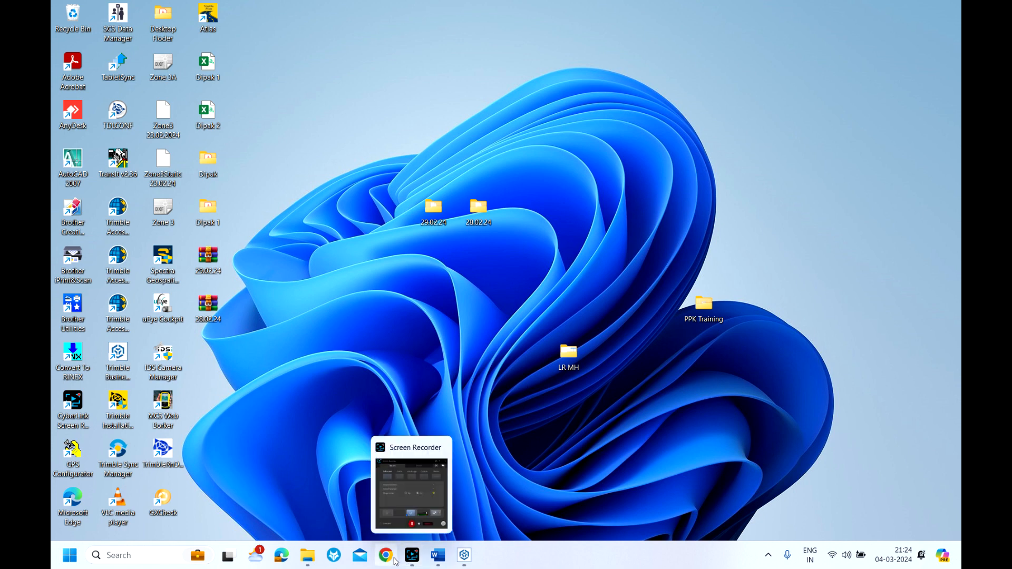
pyautogui.click(438, 555)
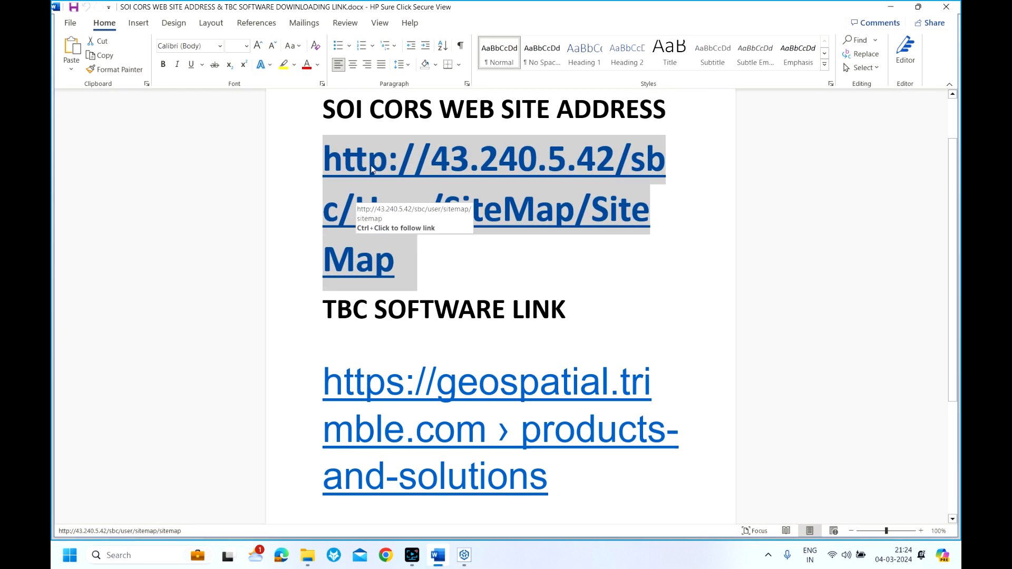
pyautogui.click(333, 160)
pyautogui.moveTo(331, 160); pyautogui.dragTo(403, 259)
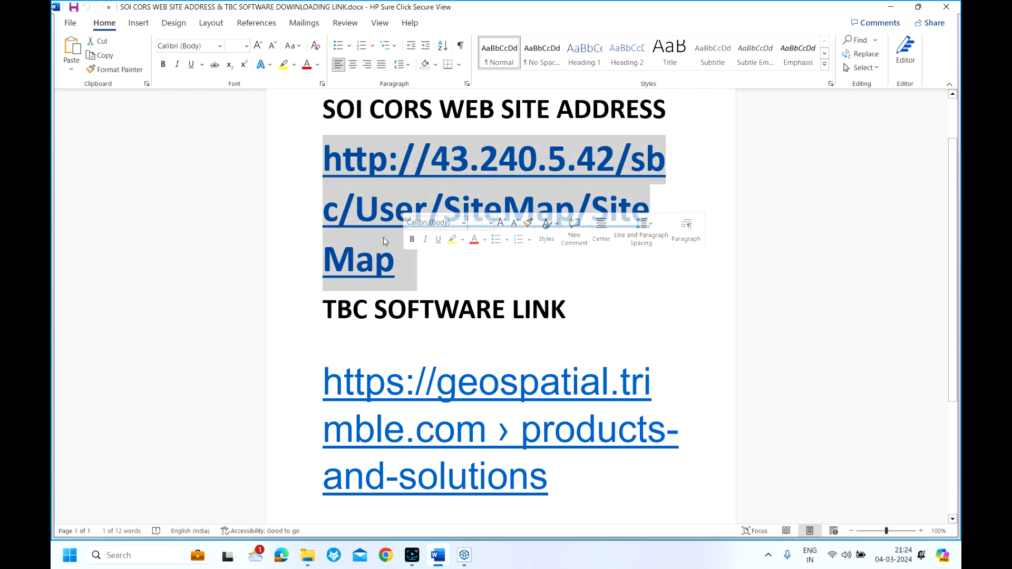
pyautogui.rightClick(403, 257)
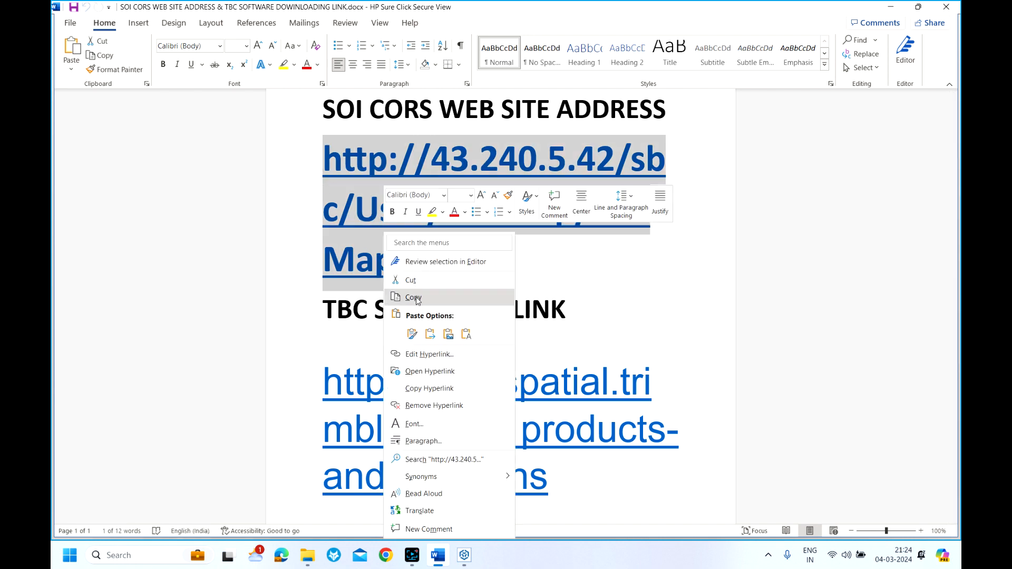
pyautogui.click(414, 298)
pyautogui.click(386, 555)
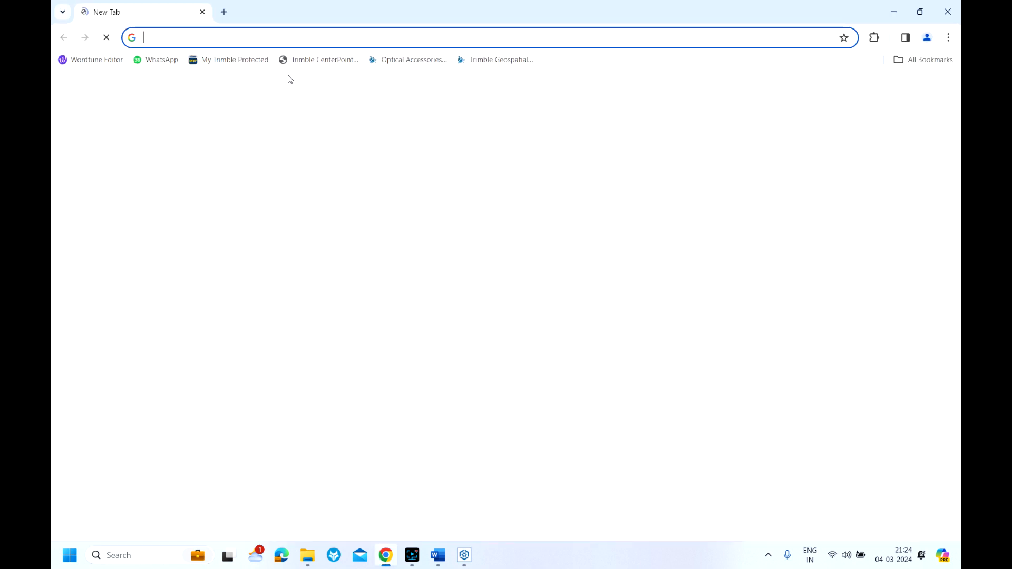
pyautogui.hotkey('ctrl', 'v')
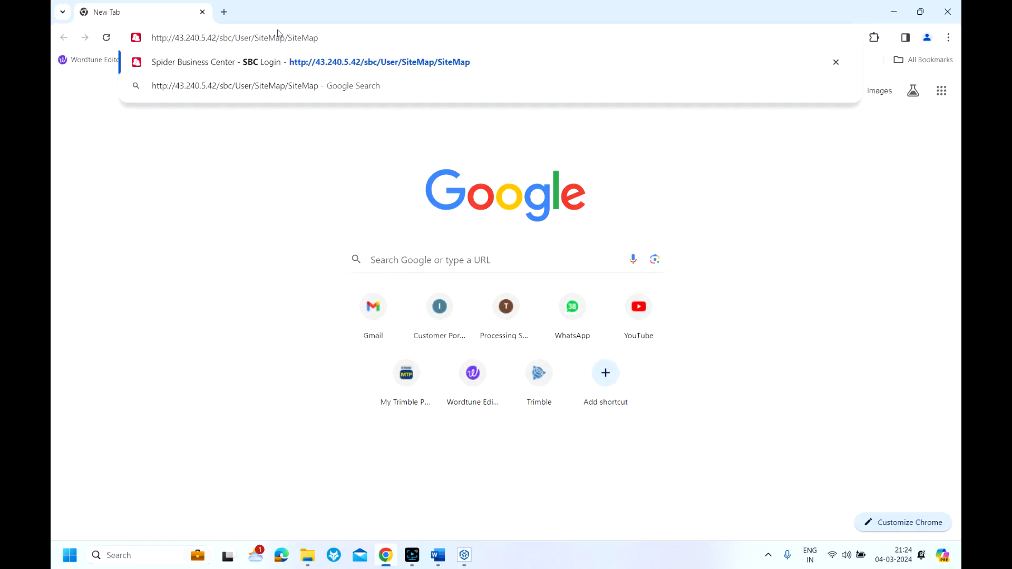
pyautogui.press('Return')
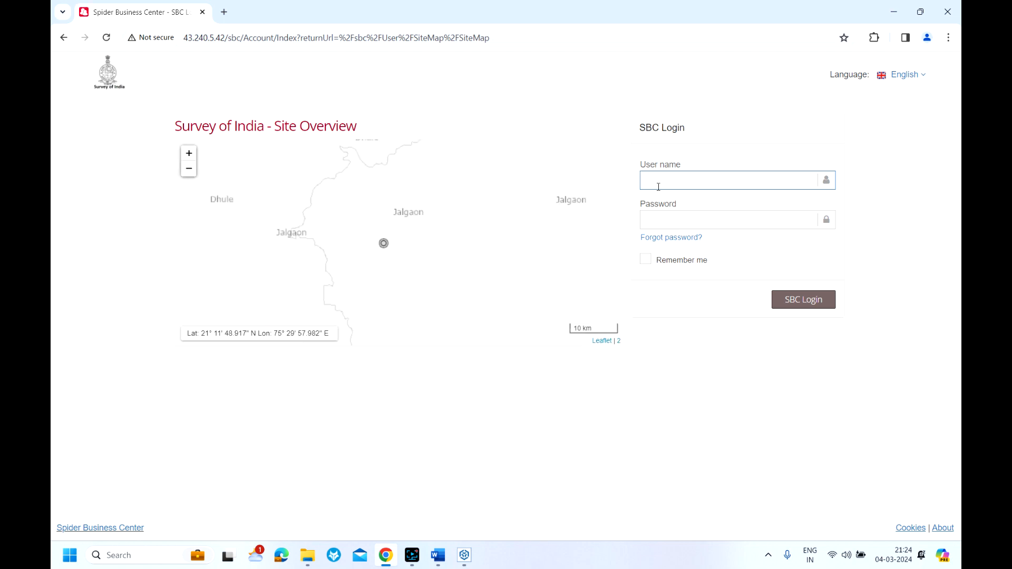
# Log in to SBC with the account user name and password, and dismiss the browser's password-change notice
pyautogui.click(657, 180)
pyautogui.click(714, 208)
pyautogui.click(659, 222)
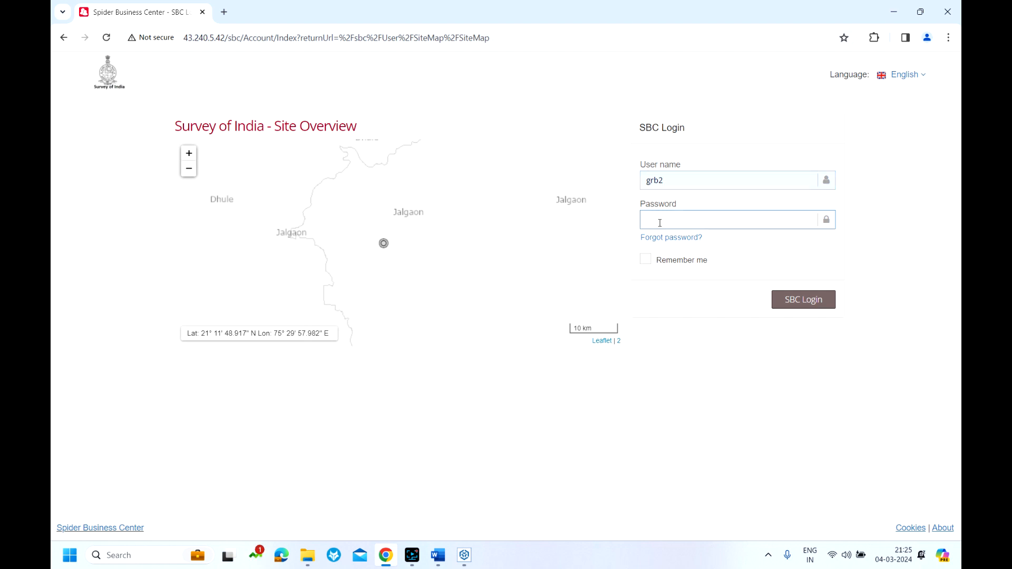
pyautogui.write('••••')
pyautogui.click(802, 302)
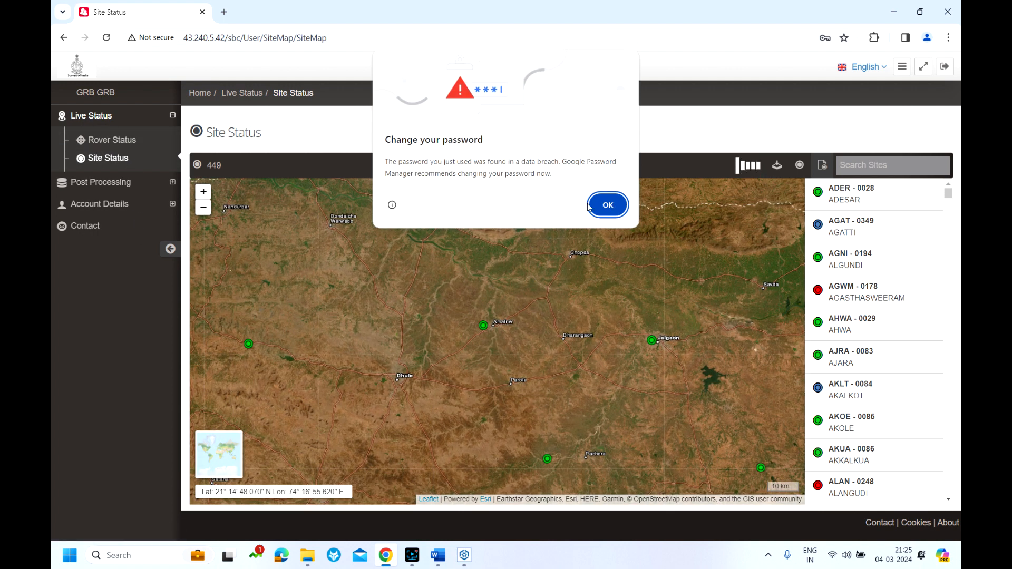
pyautogui.press('Return')
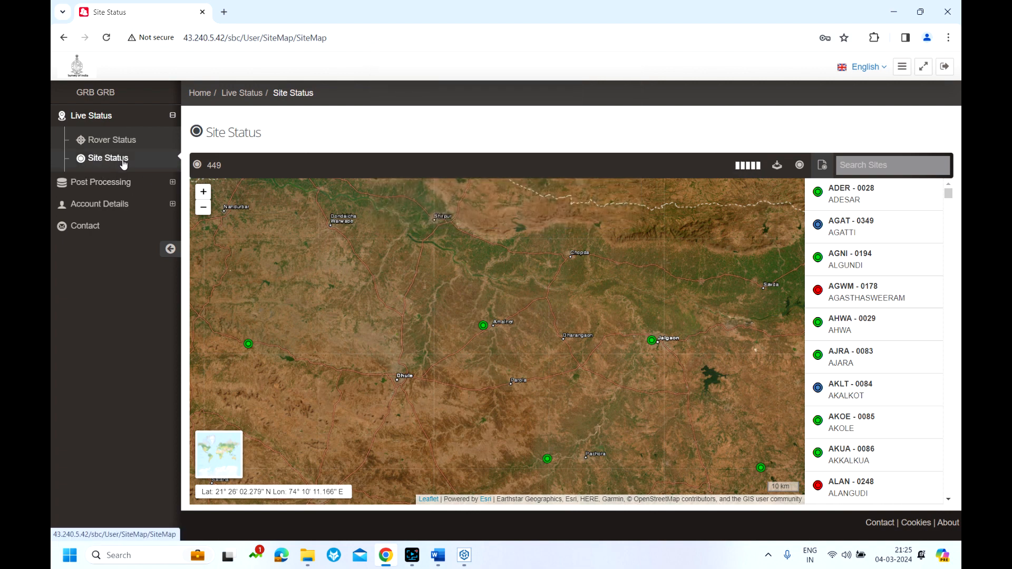
# Check the site status details of the AMALNER and SAKRI stations around Dhule on the map
pyautogui.scroll(-1, 507, 303)
pyautogui.scroll(-2, 507, 303)
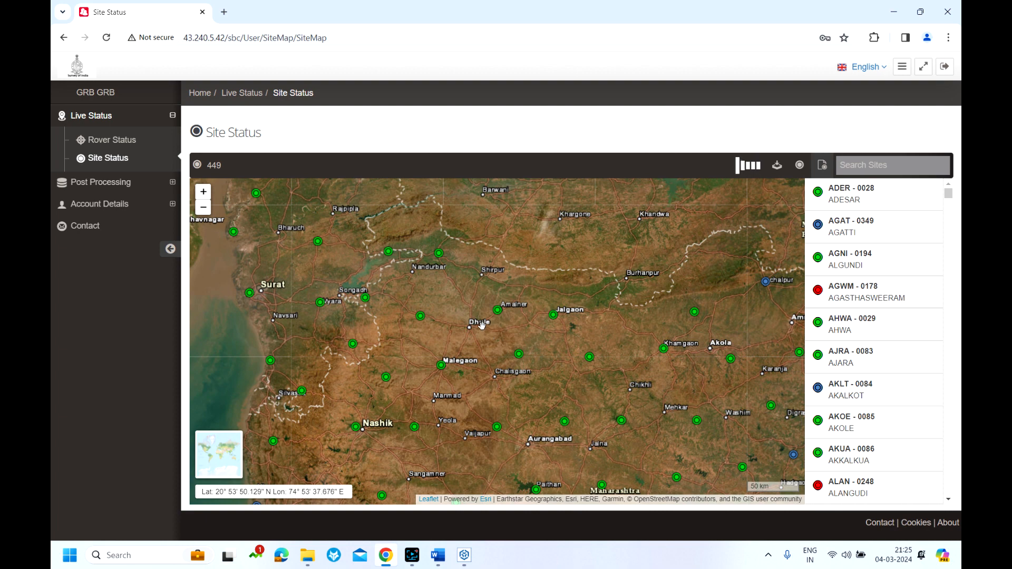
pyautogui.scroll(1, 488, 328)
pyautogui.scroll(1, 477, 331)
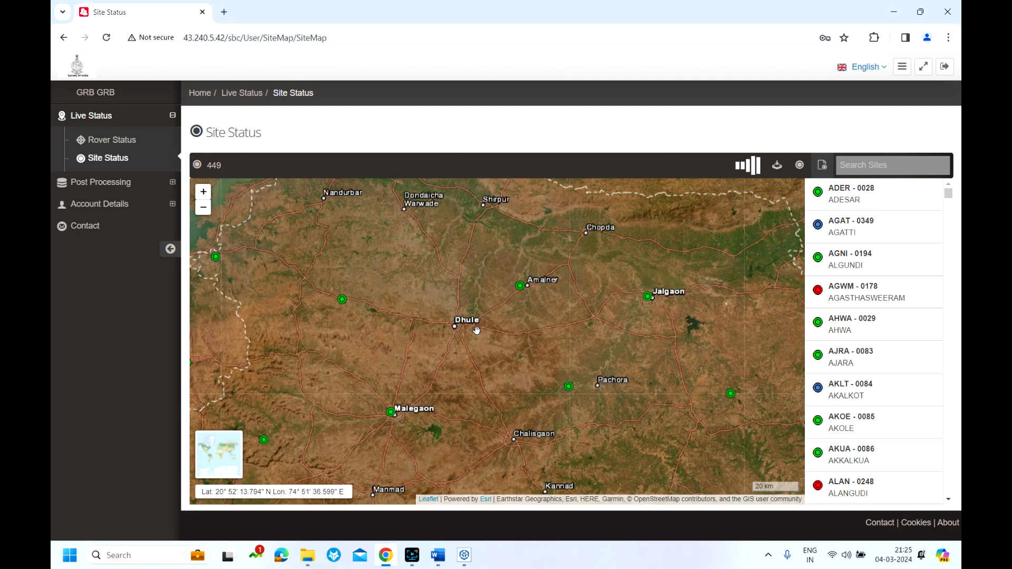
pyautogui.moveTo(521, 289)
pyautogui.click(521, 287)
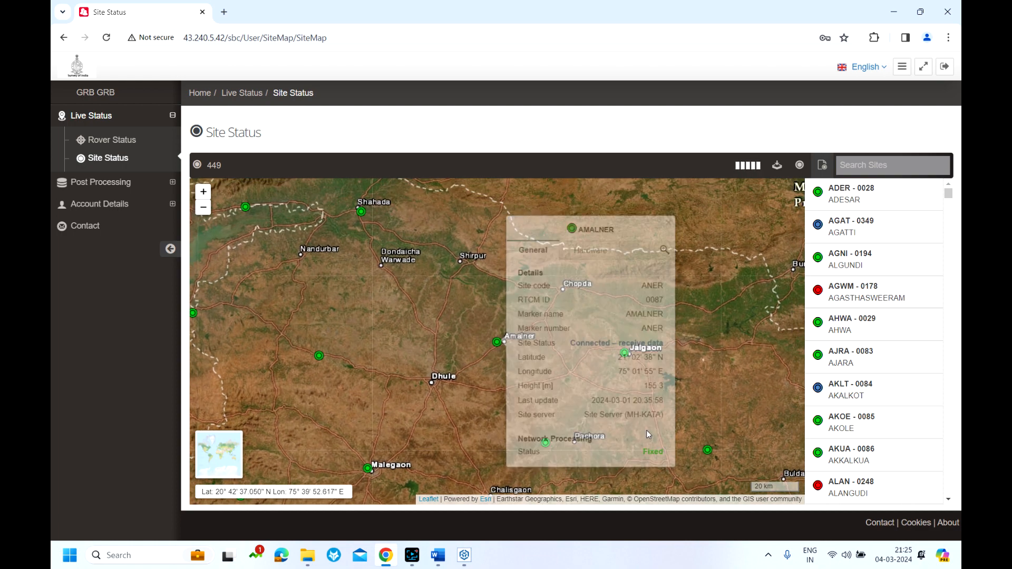
pyautogui.click(320, 357)
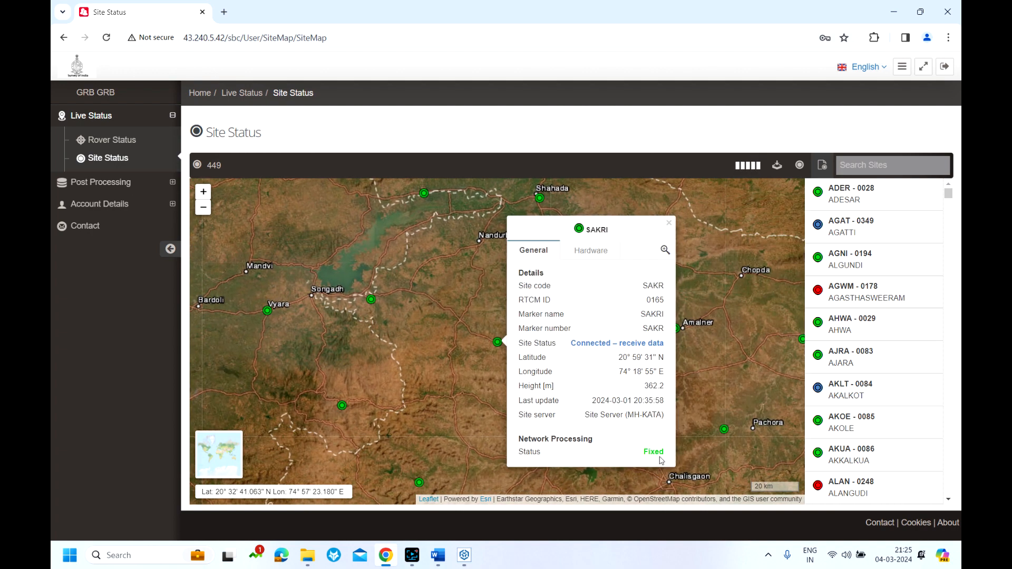
pyautogui.click(444, 356)
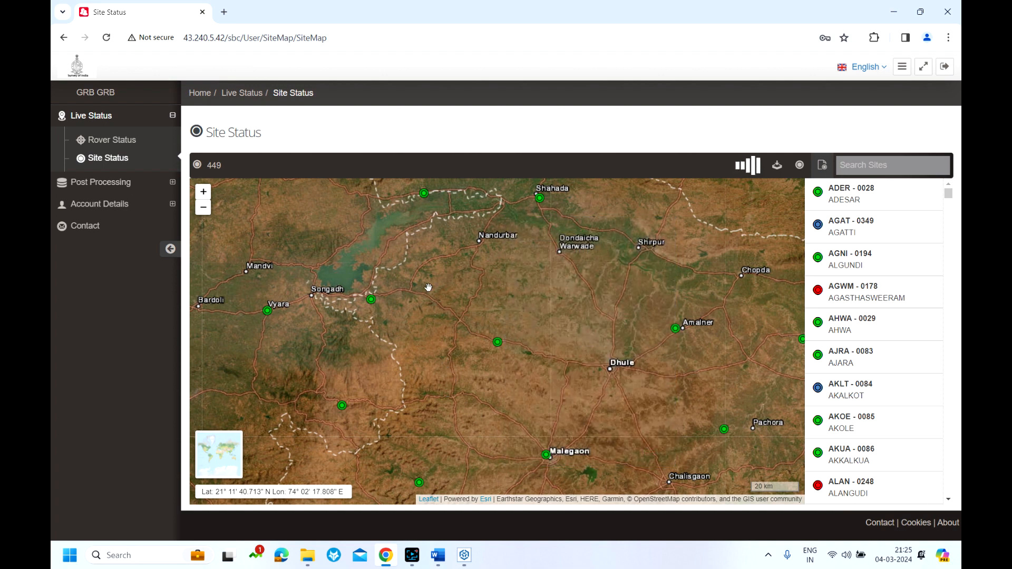
# Check the site status details of the blue BETL (BEED TALUKA) station on the map
pyautogui.scroll(-2, 435, 298)
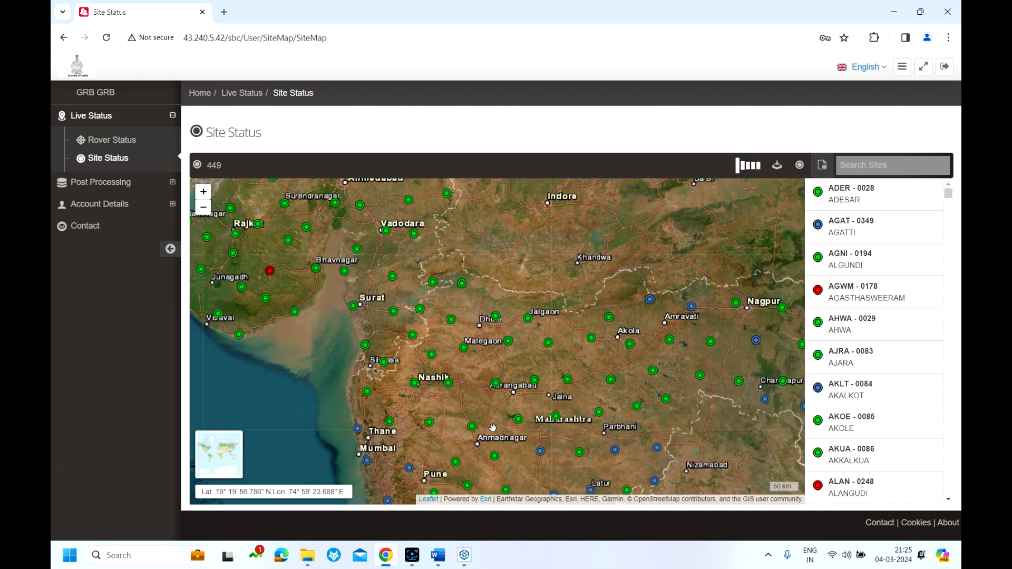
pyautogui.moveTo(480, 407); pyautogui.dragTo(479, 323)
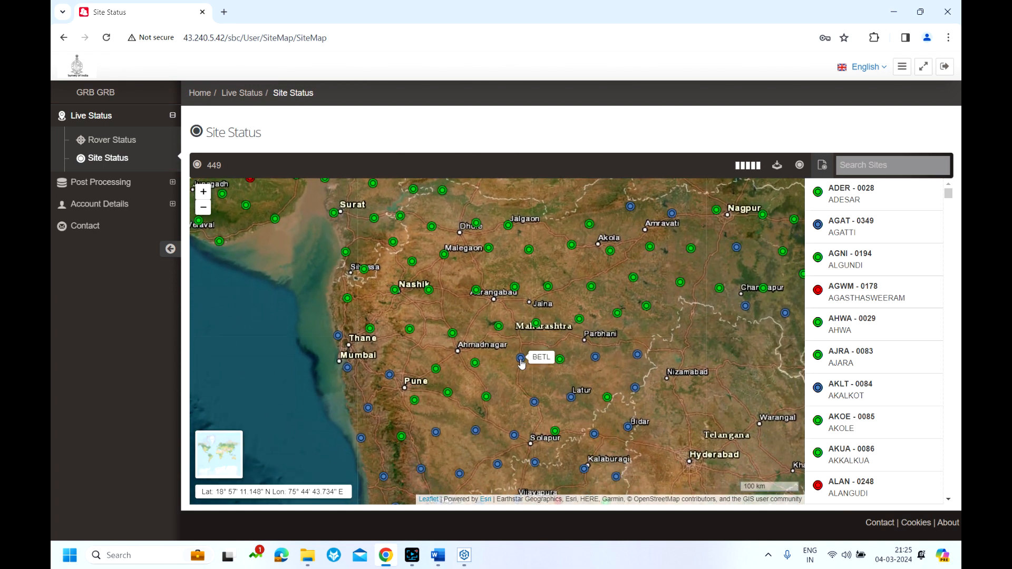
pyautogui.click(521, 359)
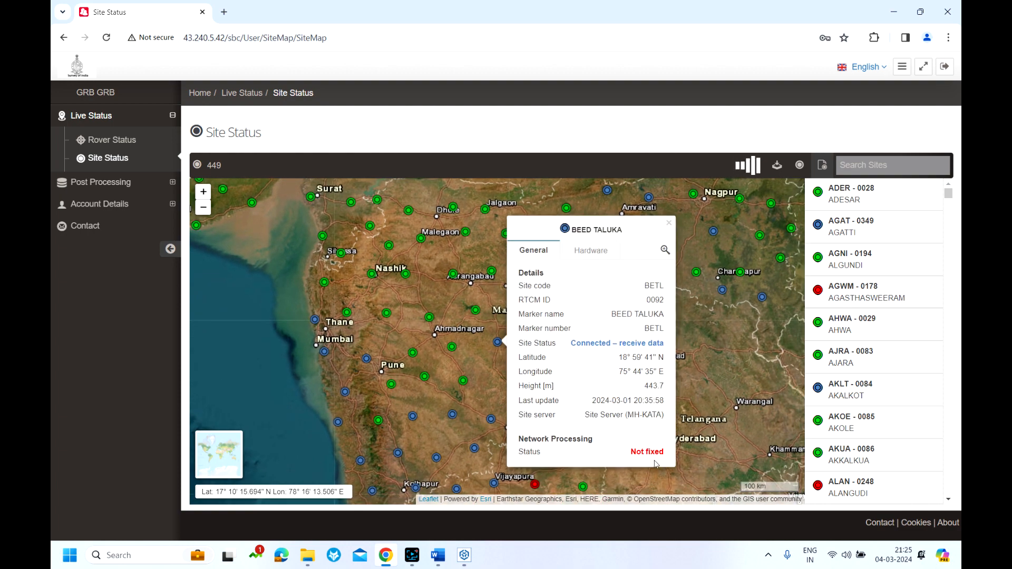
pyautogui.click(474, 308)
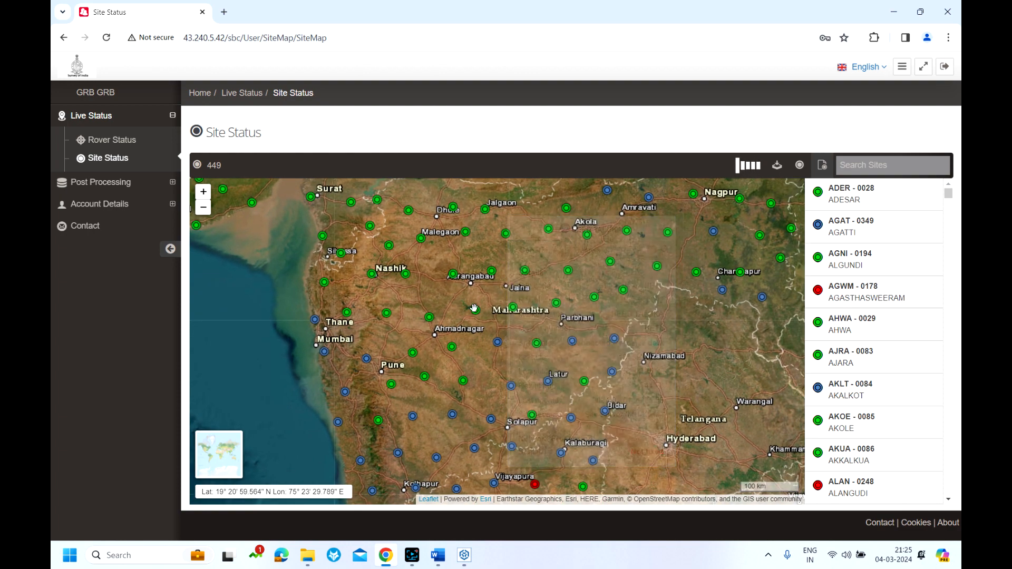
# Find the AKKALKUA station west of Taloda on the map and check its site status details
pyautogui.scroll(1, 474, 308)
pyautogui.scroll(1, 507, 347)
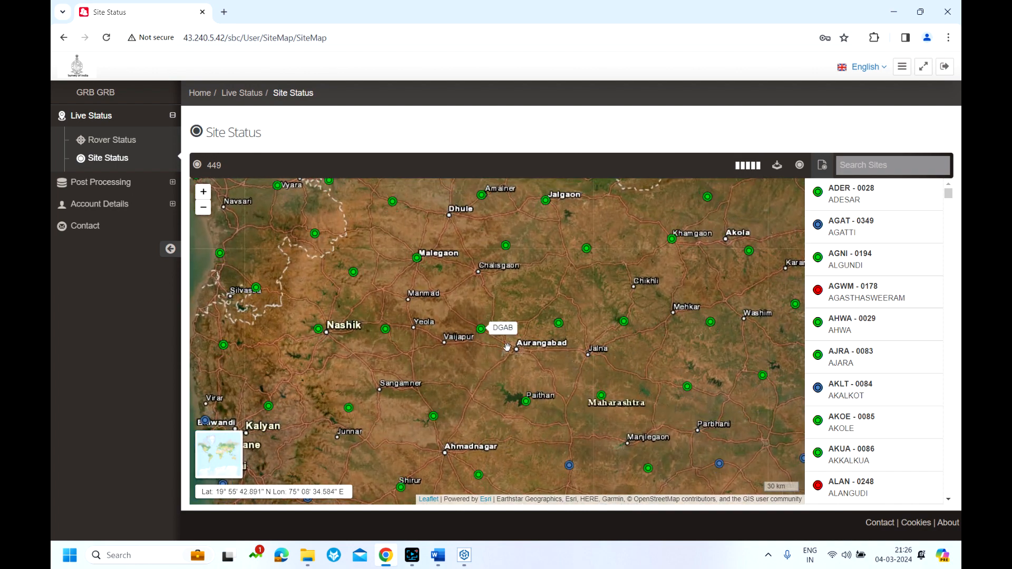
pyautogui.scroll(1, 507, 348)
pyautogui.moveTo(420, 325); pyautogui.dragTo(431, 388)
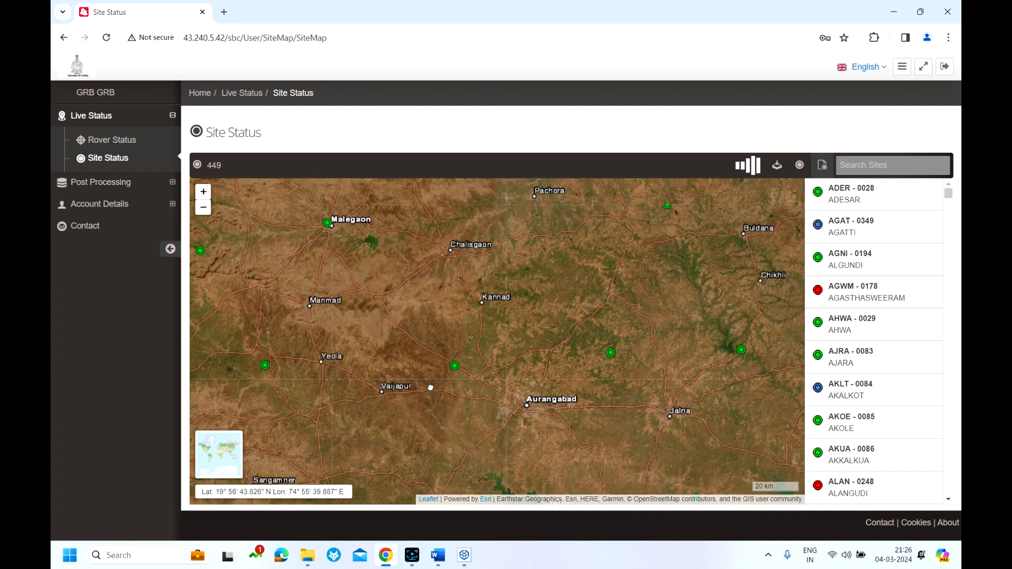
pyautogui.scroll(-1, 430, 369)
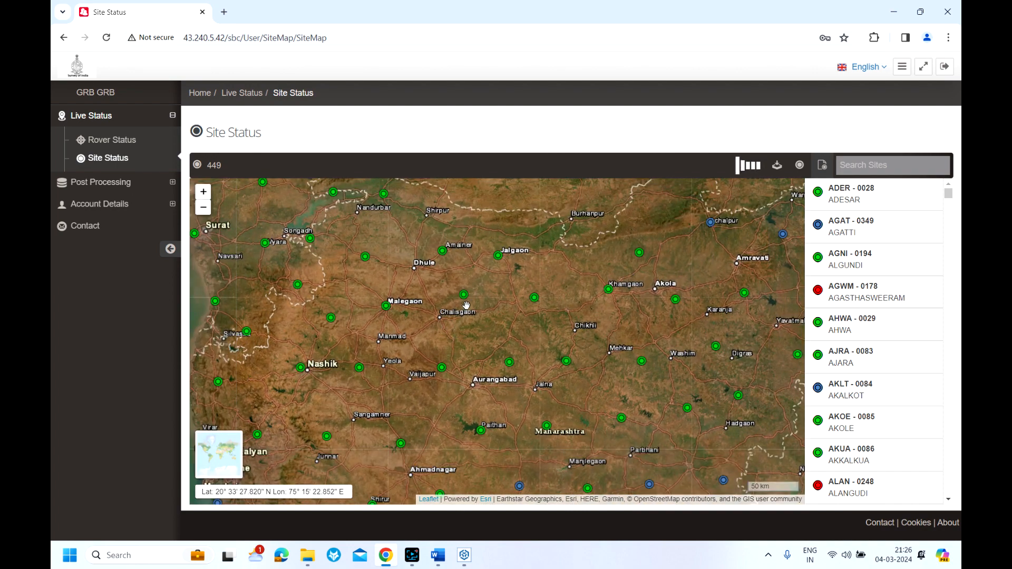
pyautogui.moveTo(455, 278); pyautogui.dragTo(565, 365)
pyautogui.scroll(1, 471, 291)
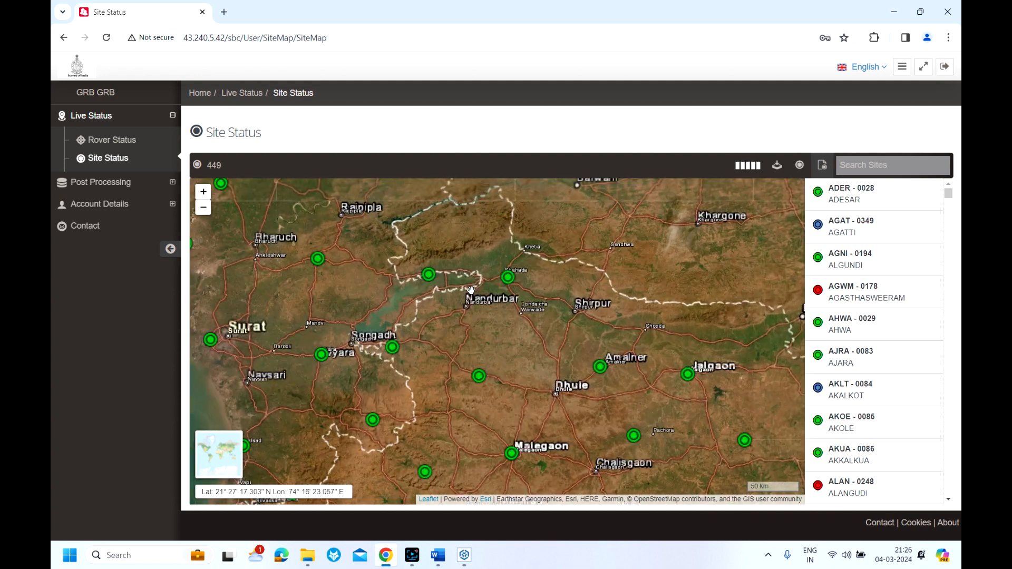
pyautogui.scroll(1, 515, 296)
pyautogui.moveTo(515, 295); pyautogui.dragTo(549, 339)
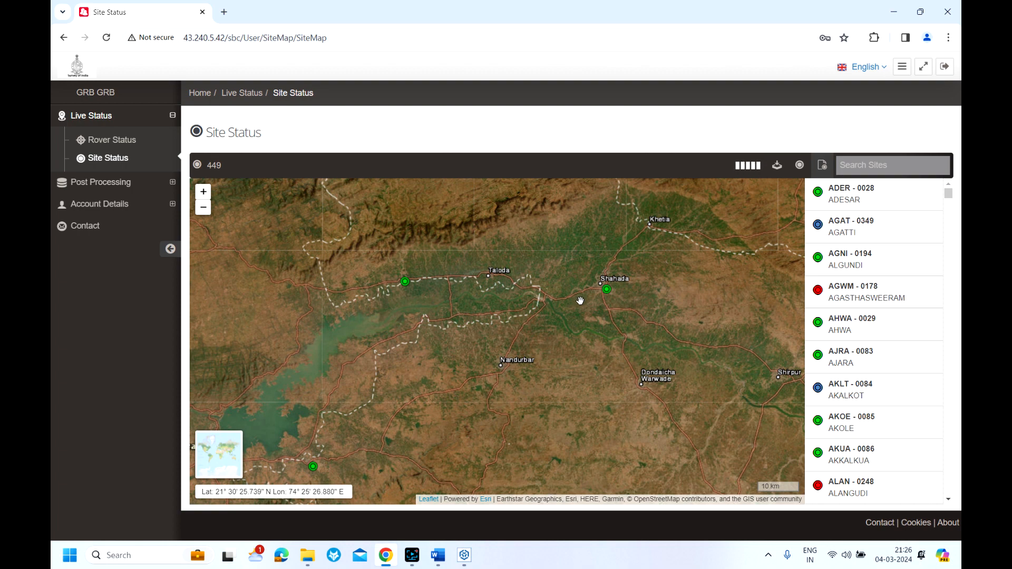
pyautogui.click(406, 283)
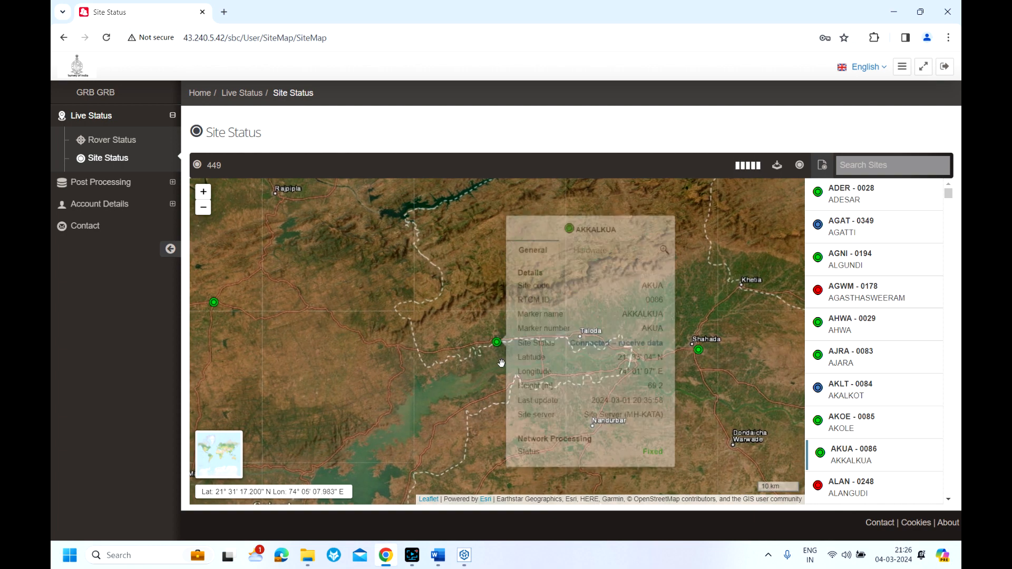
pyautogui.click(463, 314)
pyautogui.moveTo(463, 313); pyautogui.dragTo(374, 240)
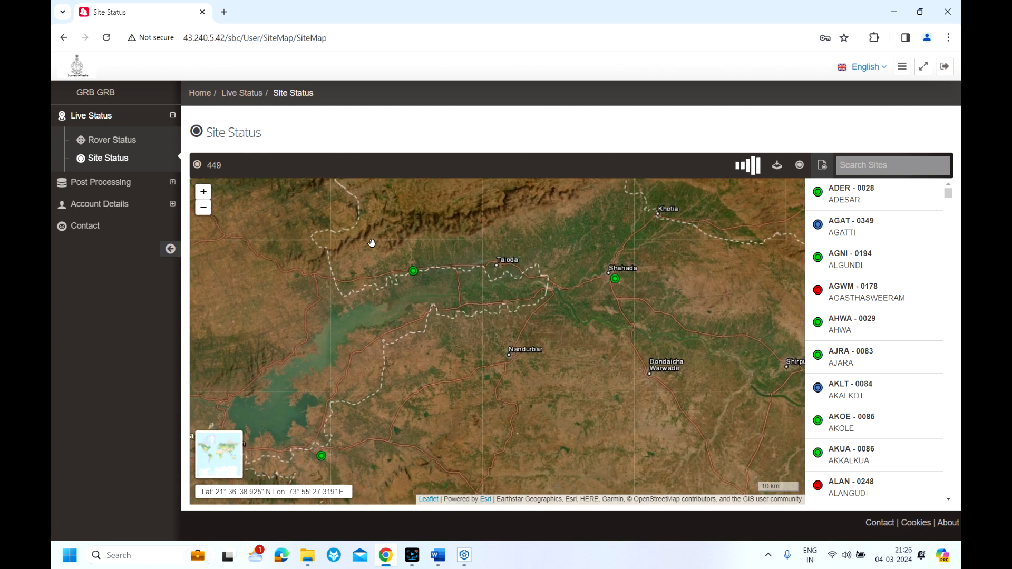
# Open the RINEX Data post-processing page and select the AKUA (AKKALKUA) site for the request
pyautogui.click(91, 183)
pyautogui.click(104, 167)
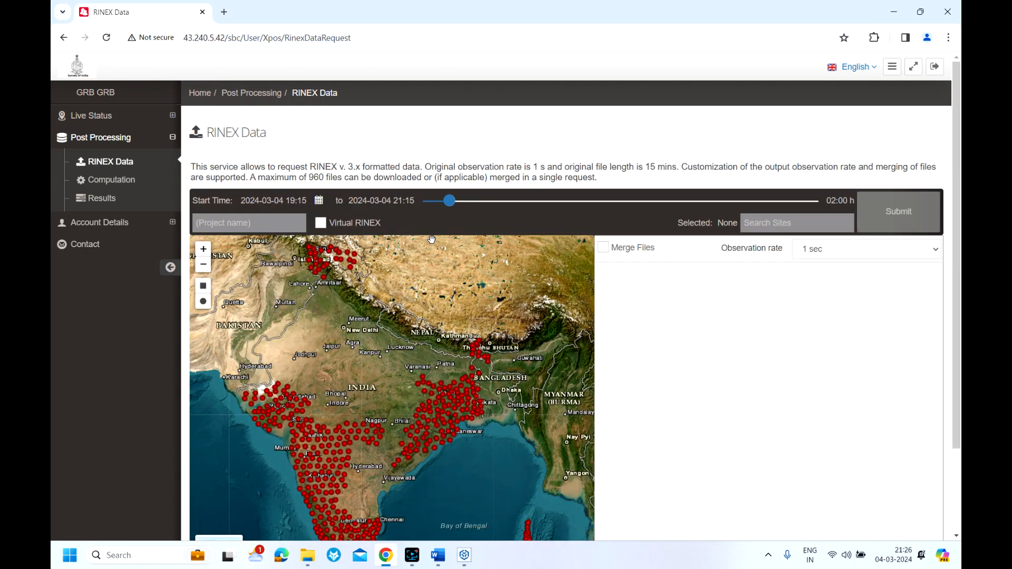
pyautogui.scroll(-1, 415, 311)
pyautogui.scroll(3, 358, 374)
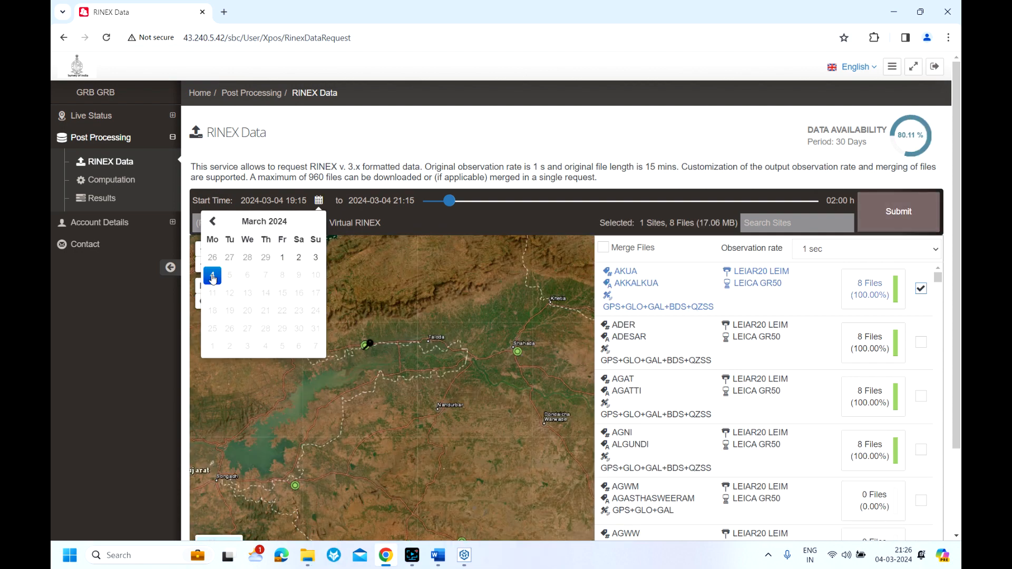
pyautogui.click(213, 278)
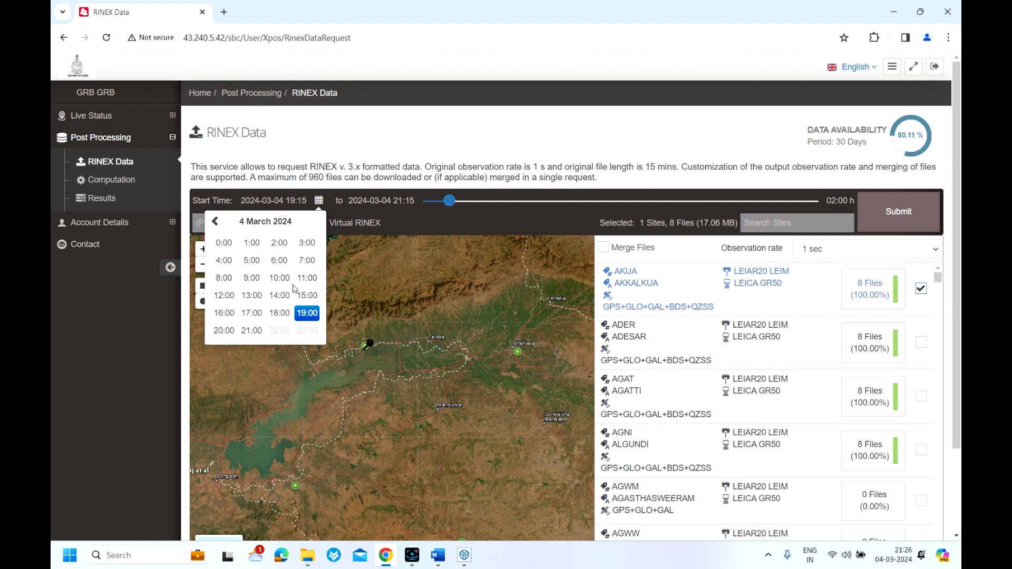
# Set the RINEX request's start time to 12:00 on 4 March 2024
pyautogui.click(224, 296)
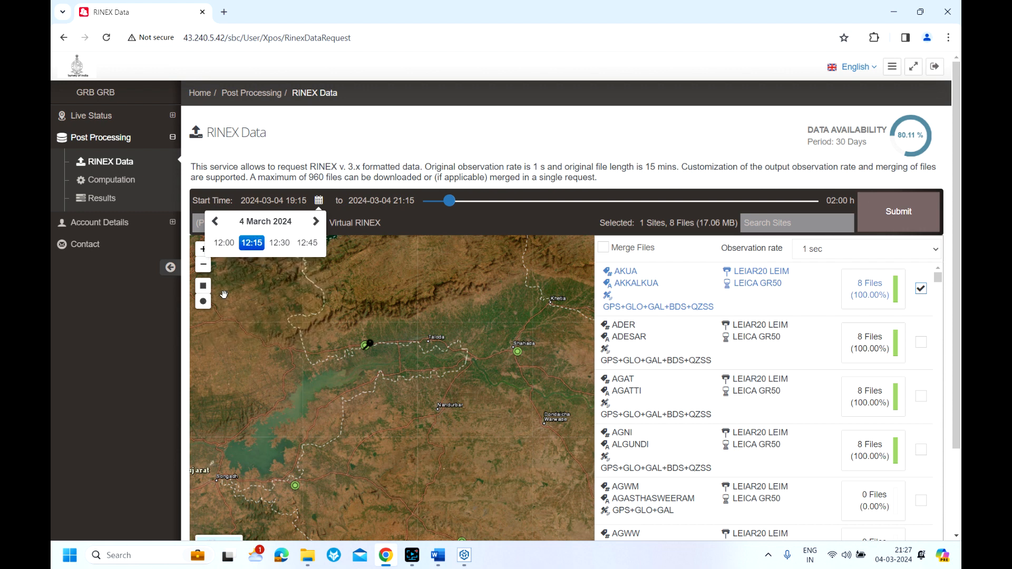
pyautogui.click(224, 243)
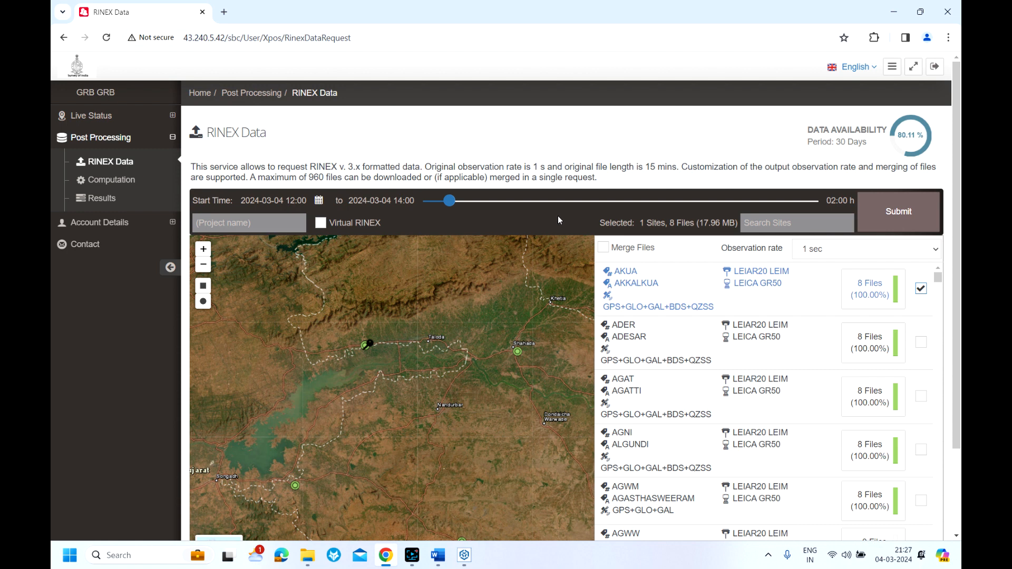
# Enable merging of files, then submit and confirm the RINEX data request for AKUA
pyautogui.click(603, 247)
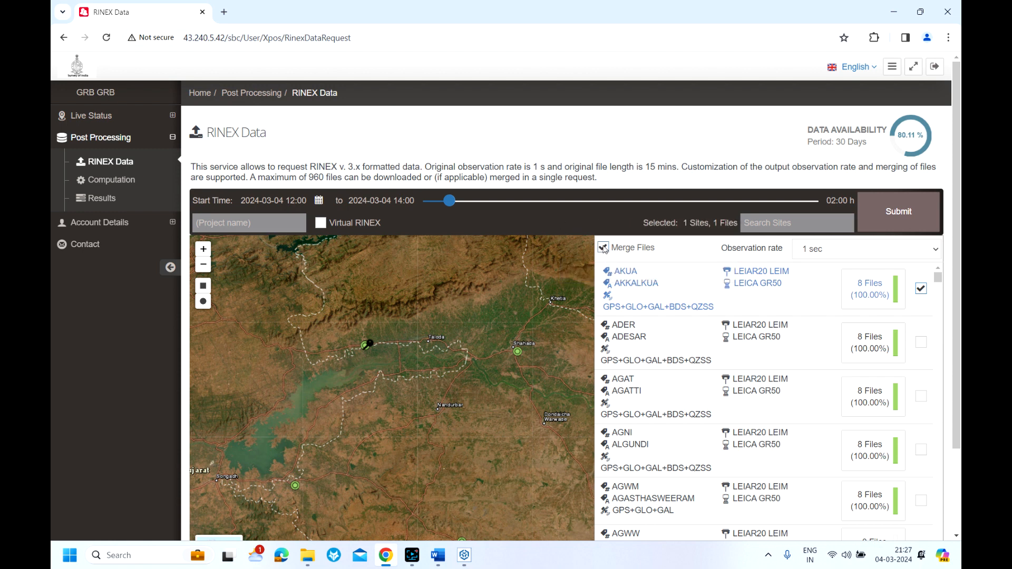
pyautogui.click(908, 212)
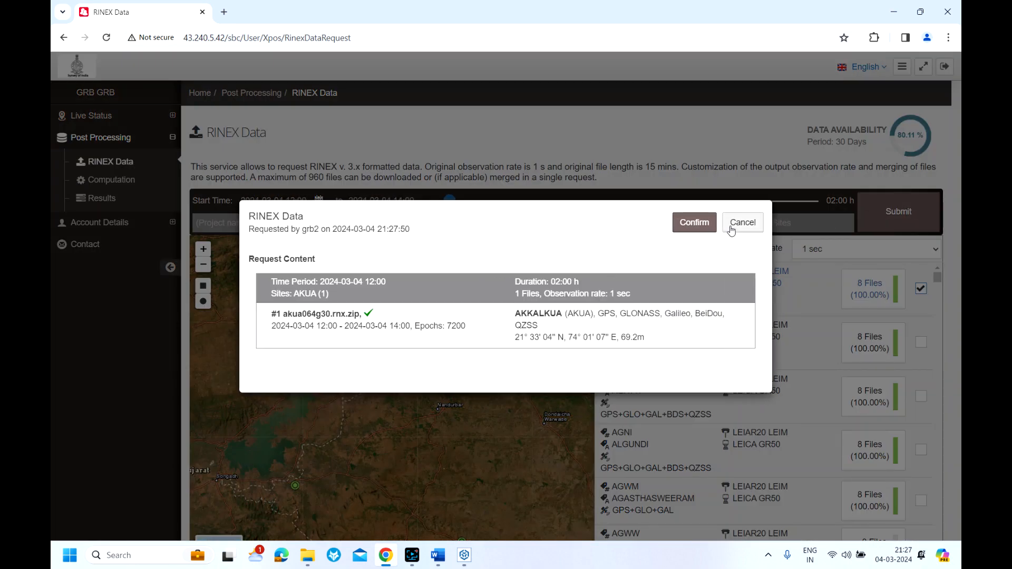
pyautogui.click(693, 224)
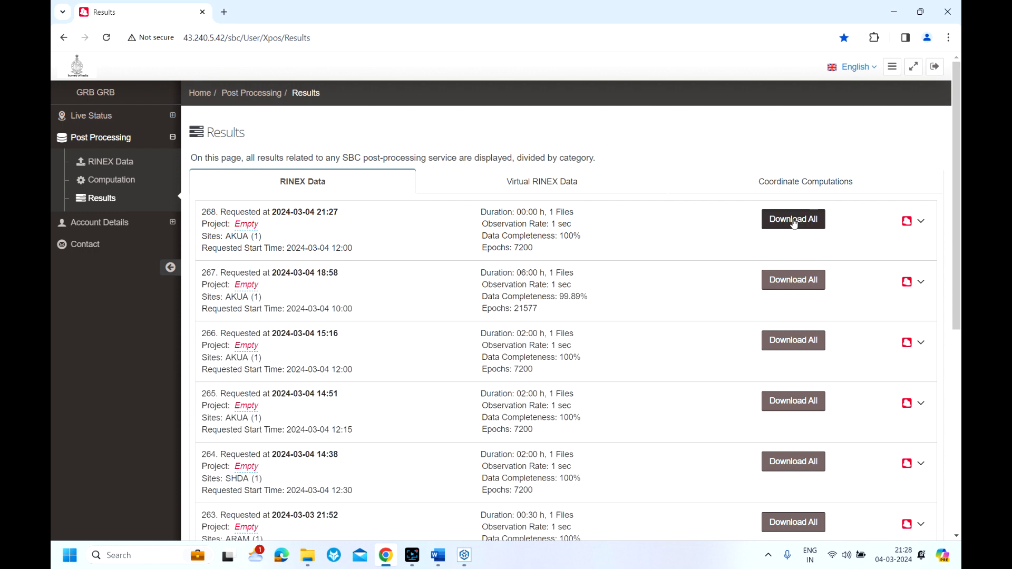
pyautogui.click(793, 220)
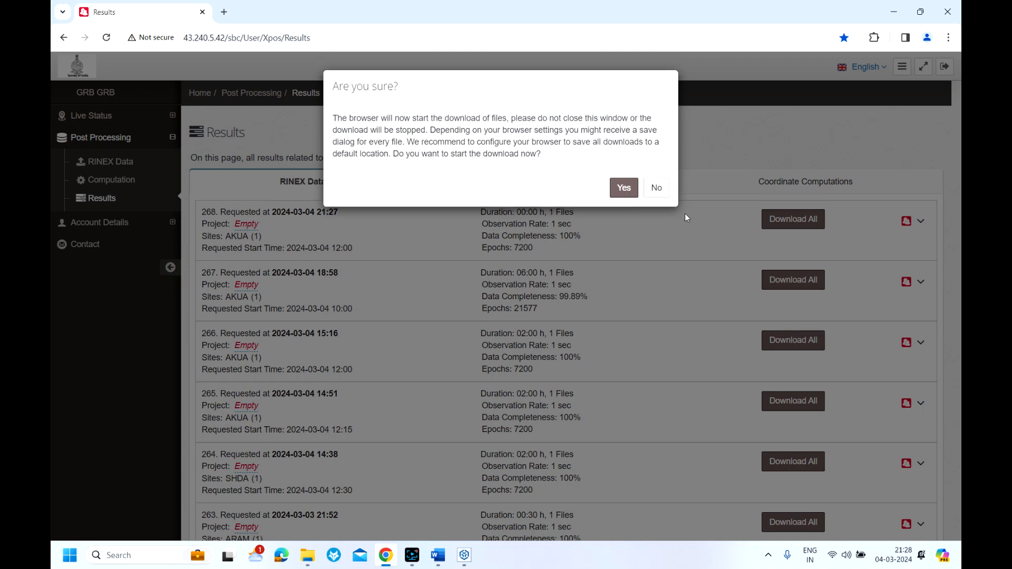
pyautogui.click(625, 189)
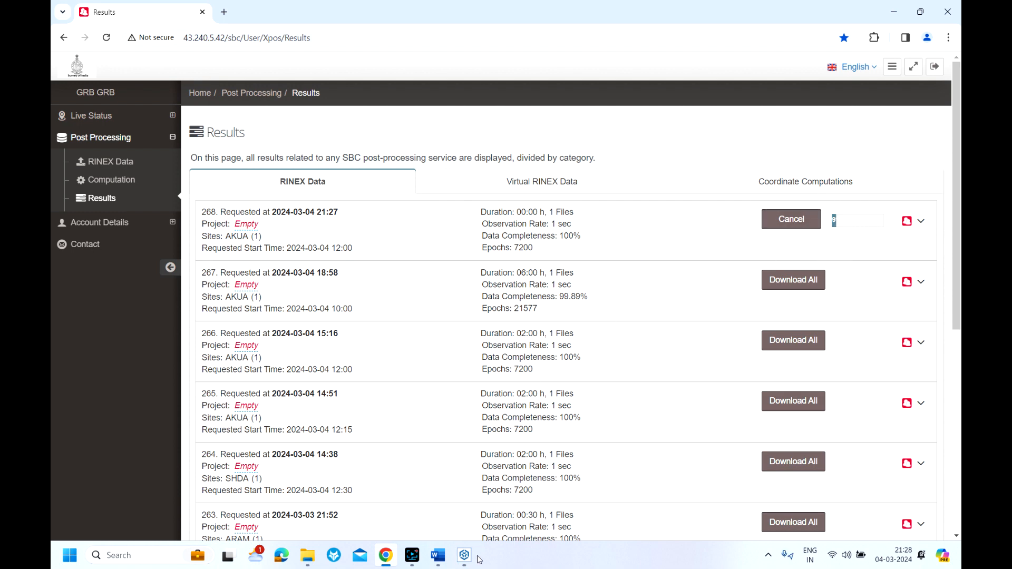
# Switch to Trimble Business Center and create a new project from the Metric template
pyautogui.moveTo(465, 561)
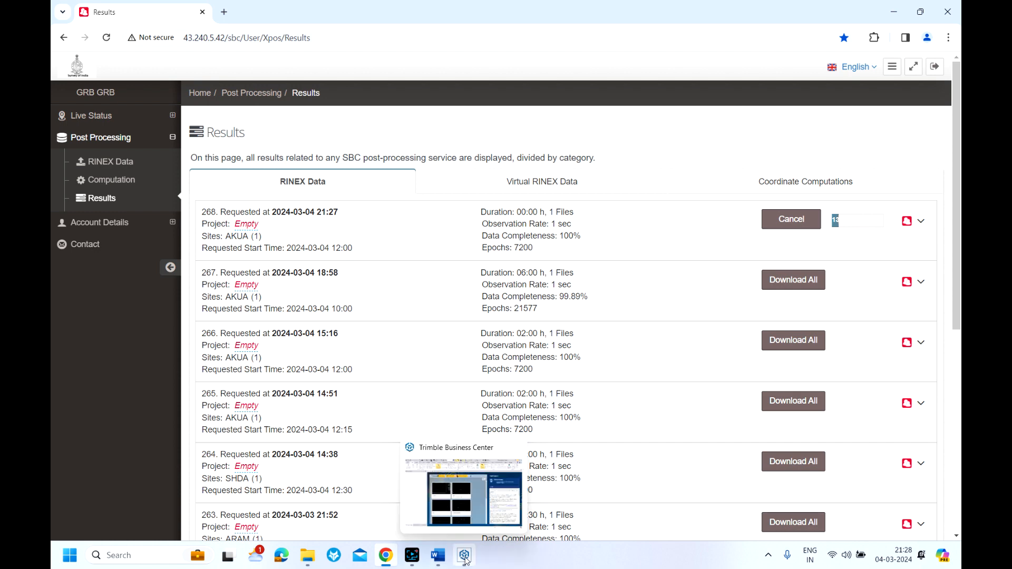
pyautogui.click(466, 560)
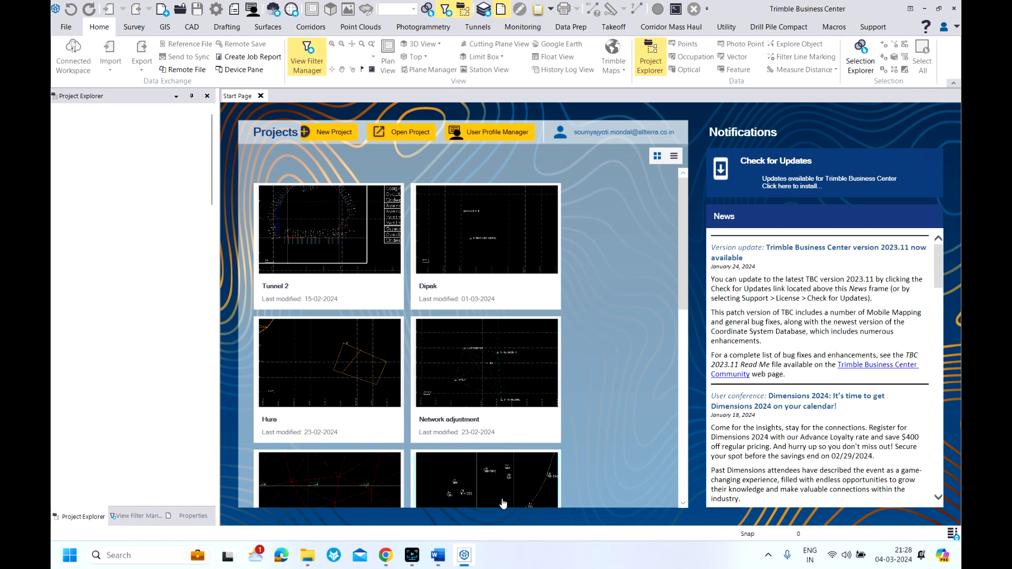
pyautogui.click(332, 135)
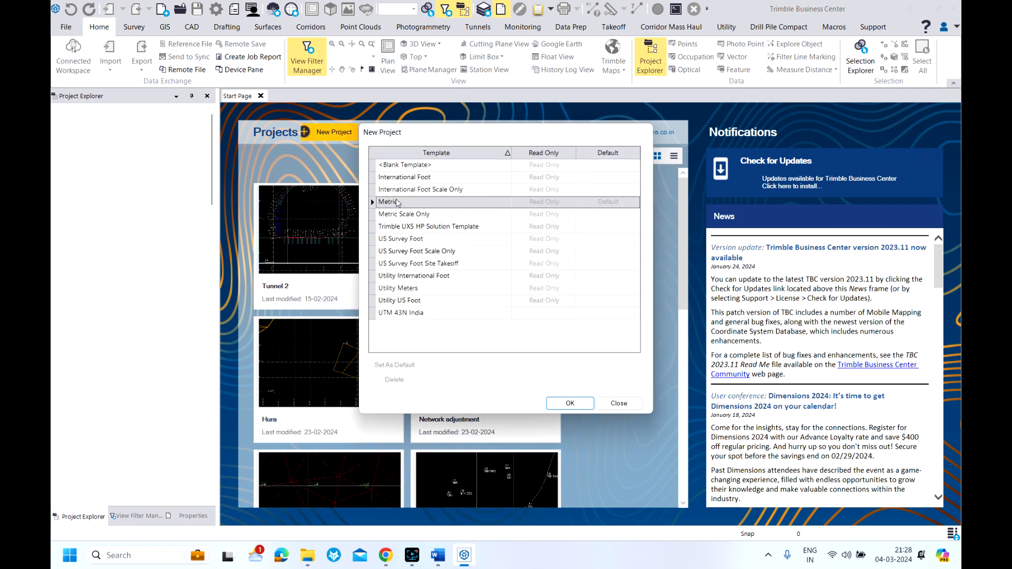
pyautogui.click(567, 405)
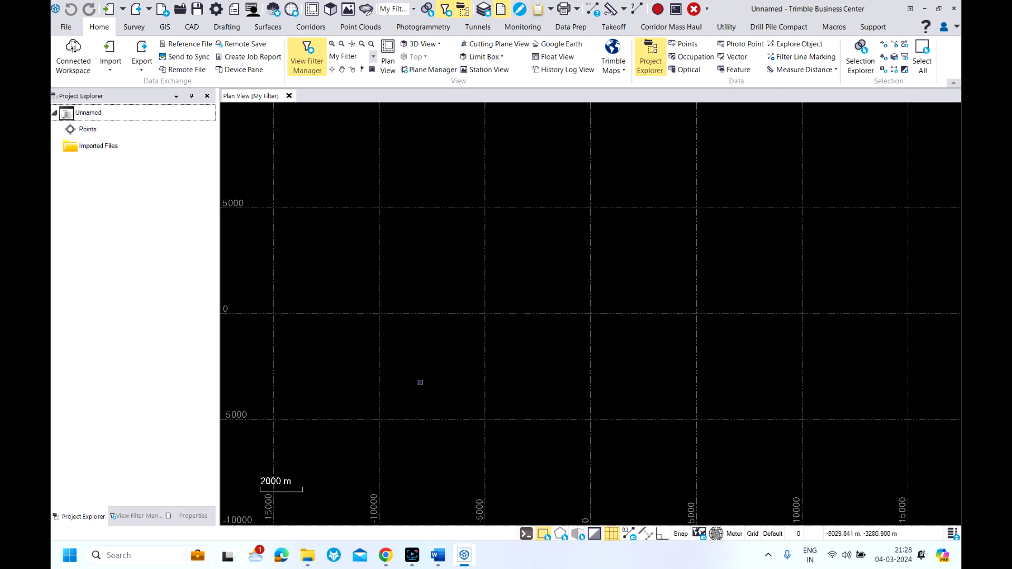
# Import 06050640.T04 from Desktop > PPK Training > PPK Files into the project, checking in points PPK1 to PPK4 and accepting the projection definition
pyautogui.moveTo(313, 563)
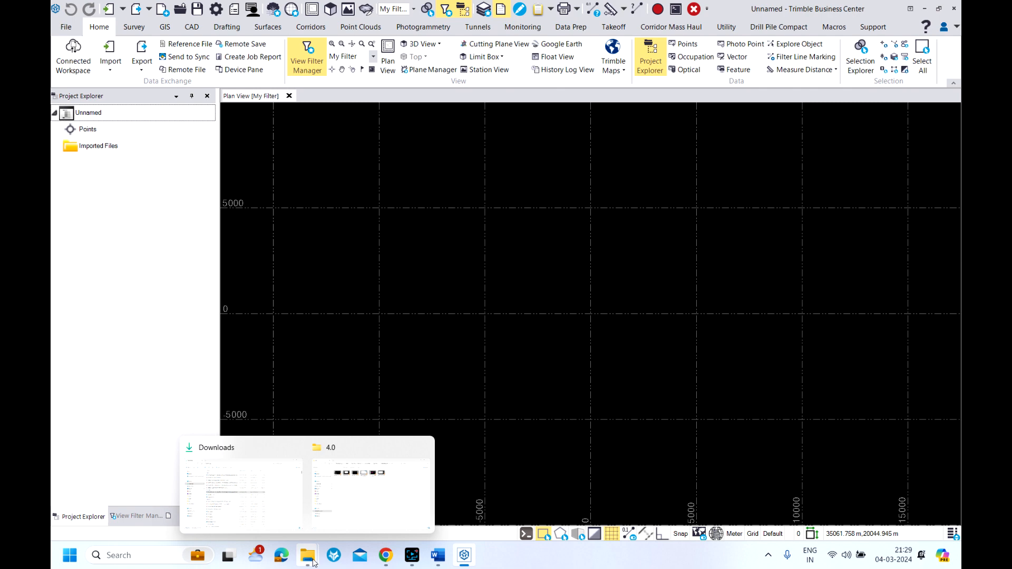
pyautogui.click(291, 499)
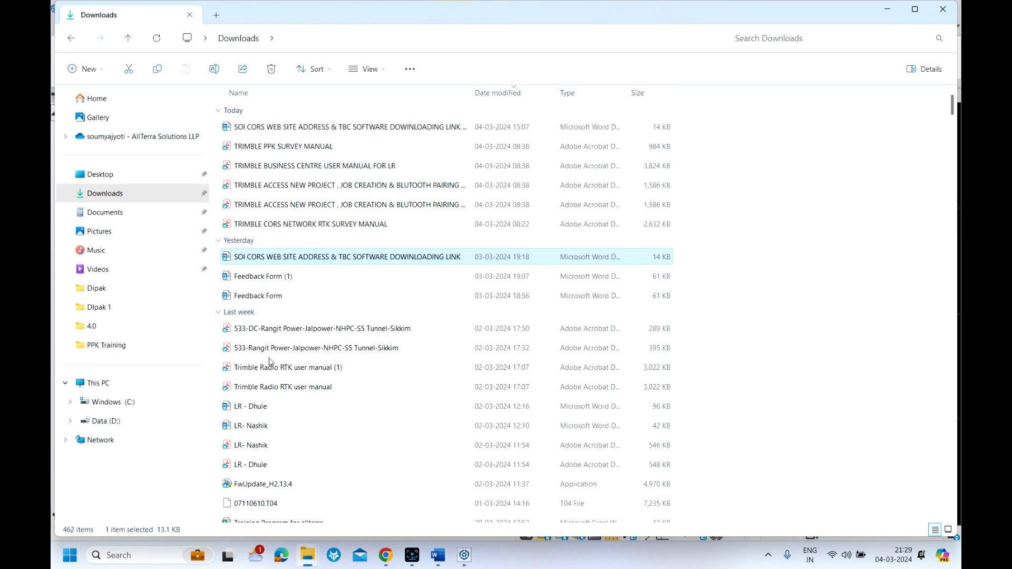
pyautogui.click(122, 182)
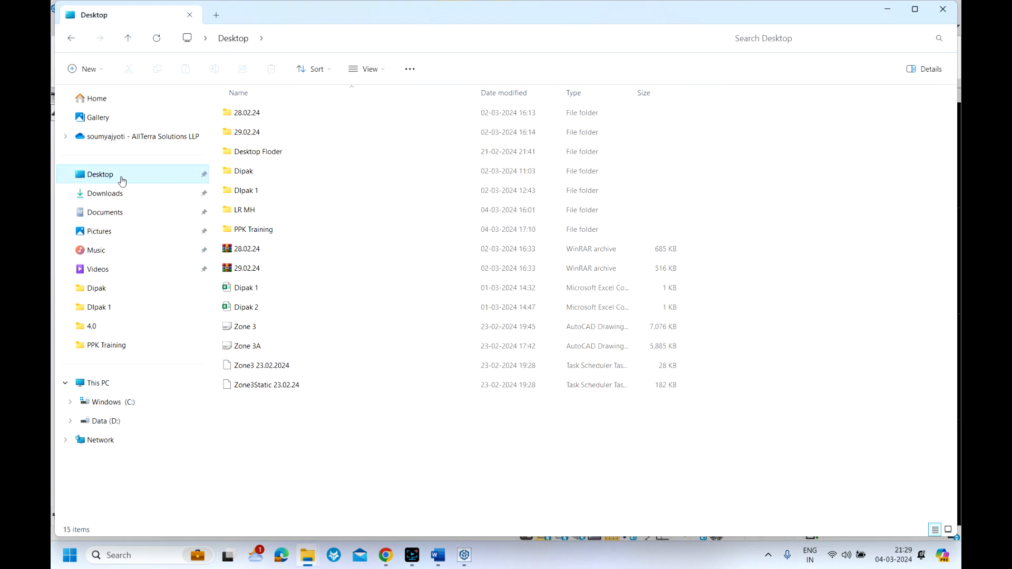
pyautogui.doubleClick(255, 230)
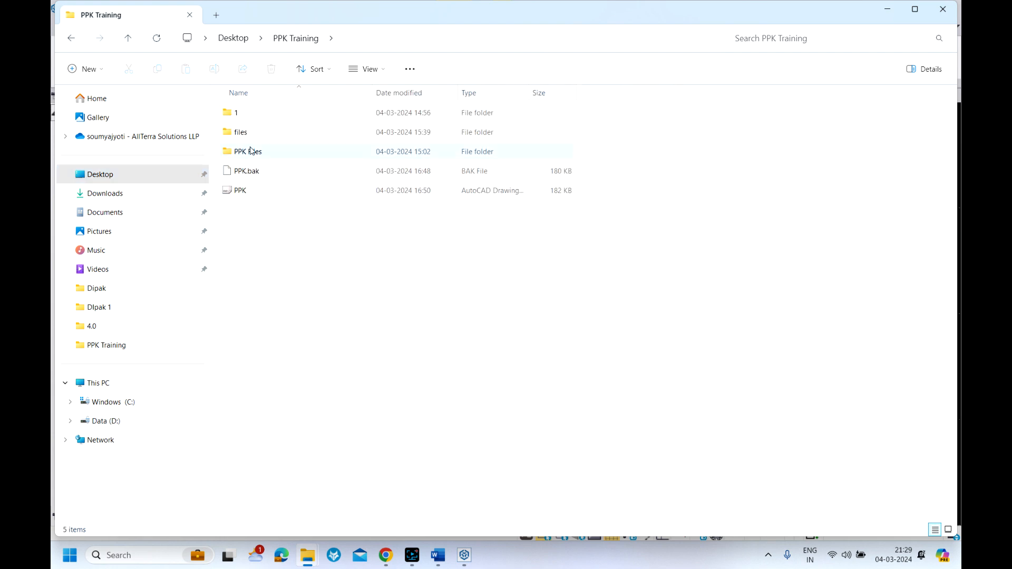
pyautogui.doubleClick(248, 152)
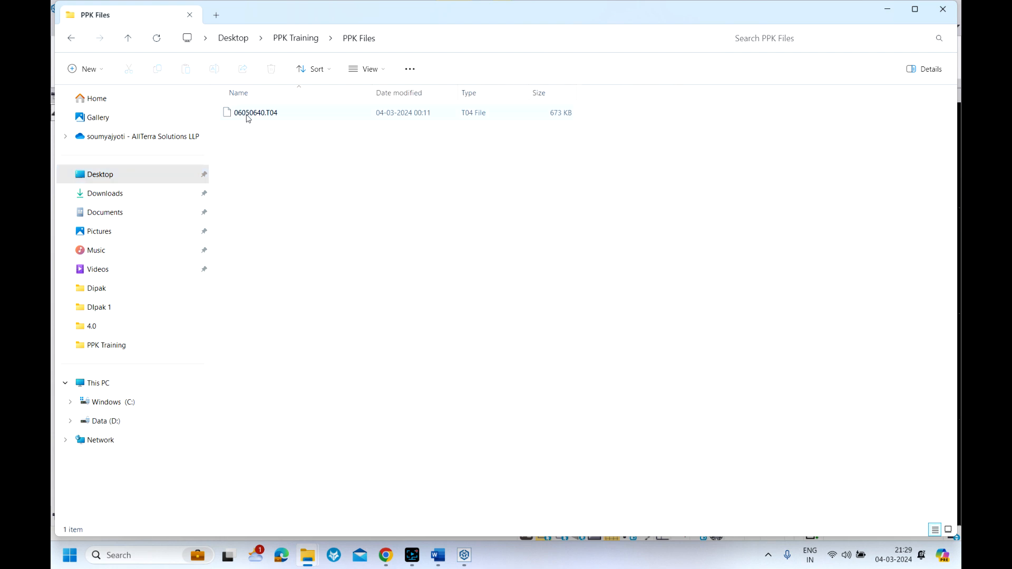
pyautogui.moveTo(248, 114); pyautogui.dragTo(462, 553)
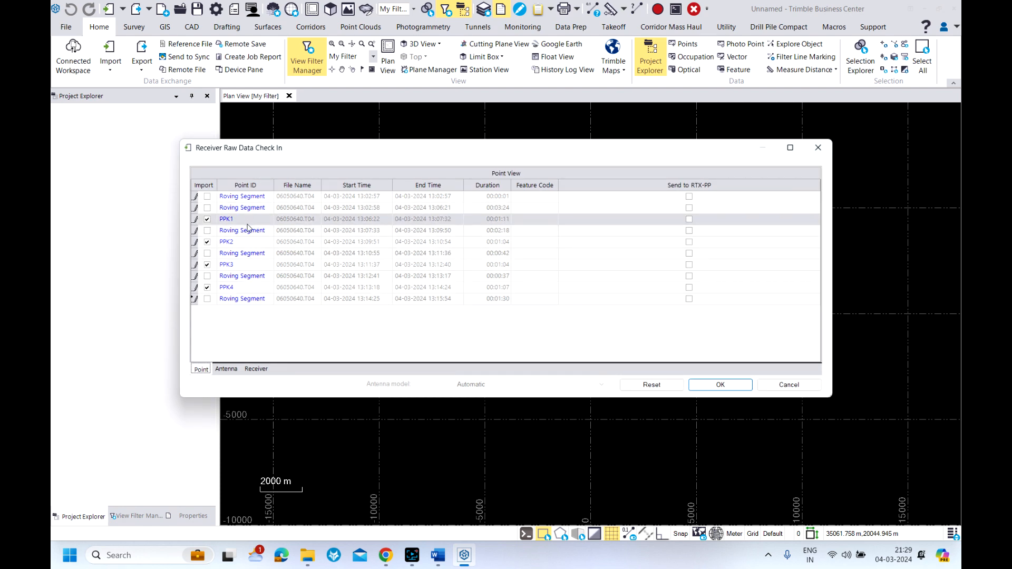
pyautogui.click(722, 386)
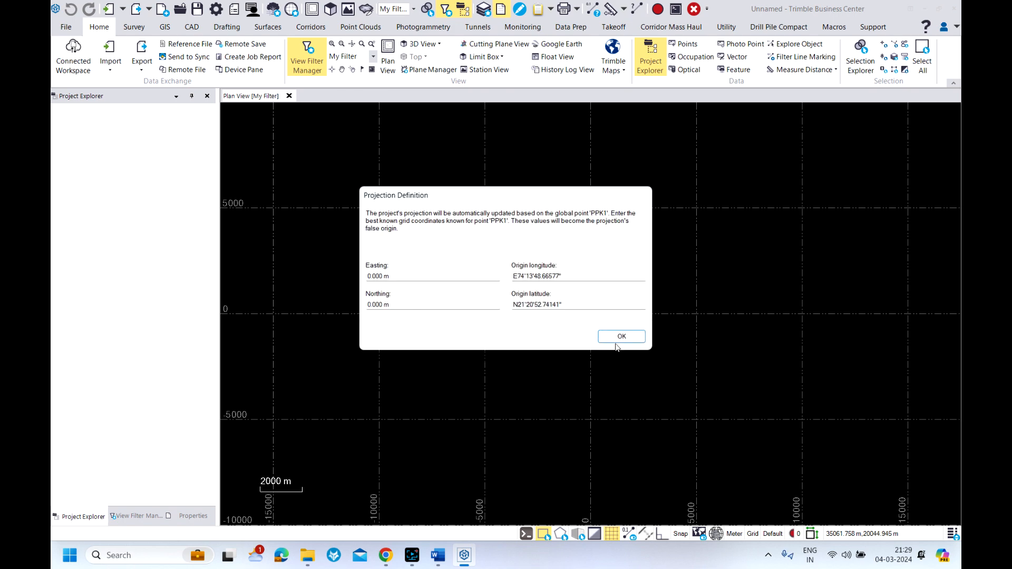
pyautogui.click(617, 339)
# Start changing the project's coordinate system, choosing the World wide/UTM group and zone 43 North
pyautogui.scroll(-2, 627, 319)
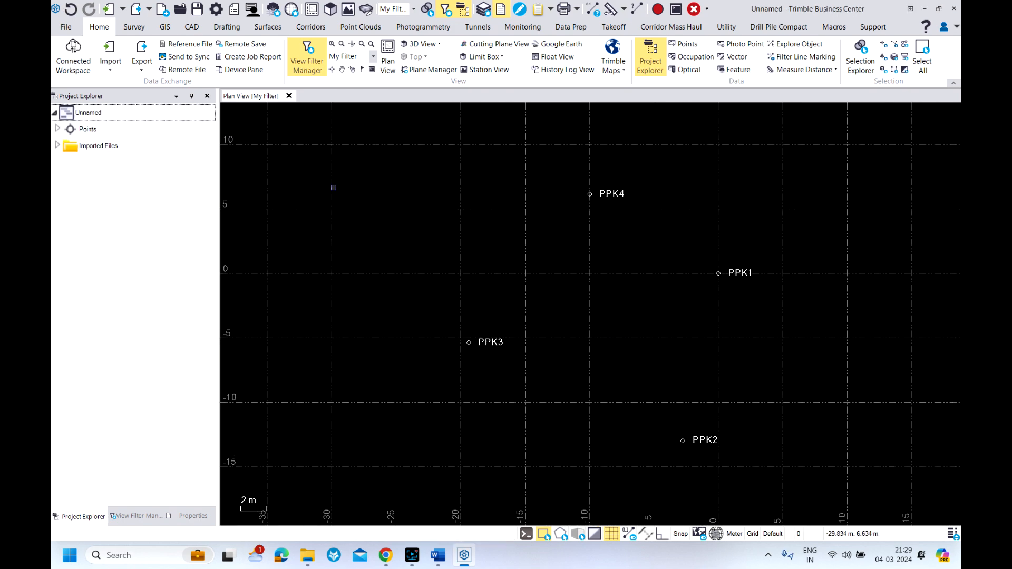
pyautogui.click(216, 10)
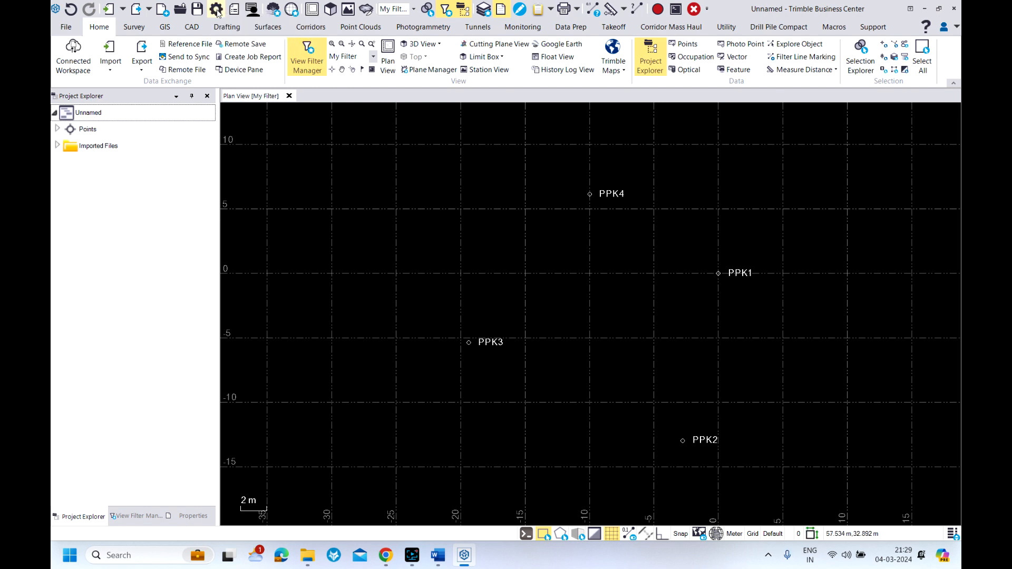
pyautogui.click(317, 183)
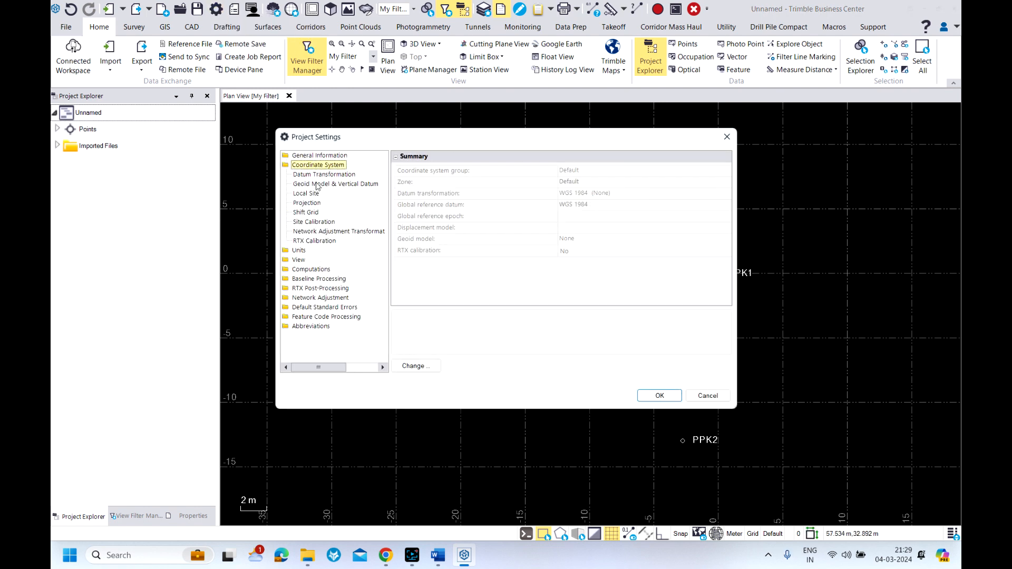
pyautogui.click(413, 366)
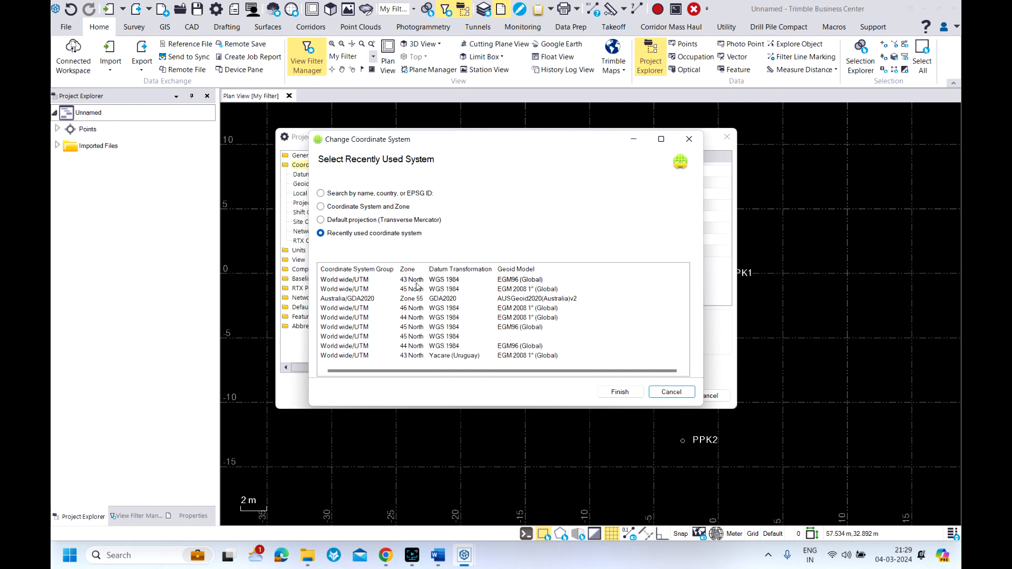
pyautogui.click(417, 280)
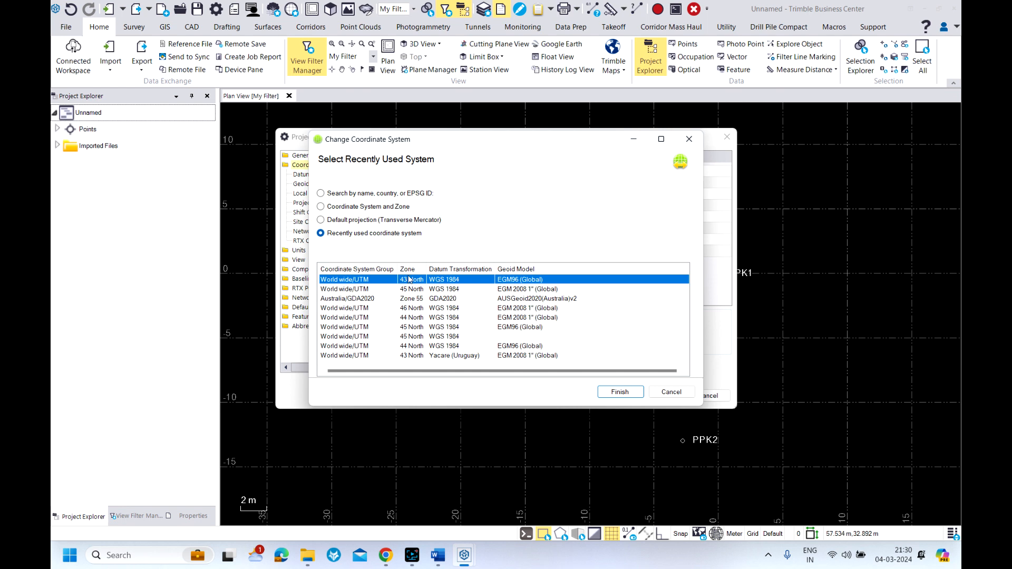
pyautogui.click(320, 207)
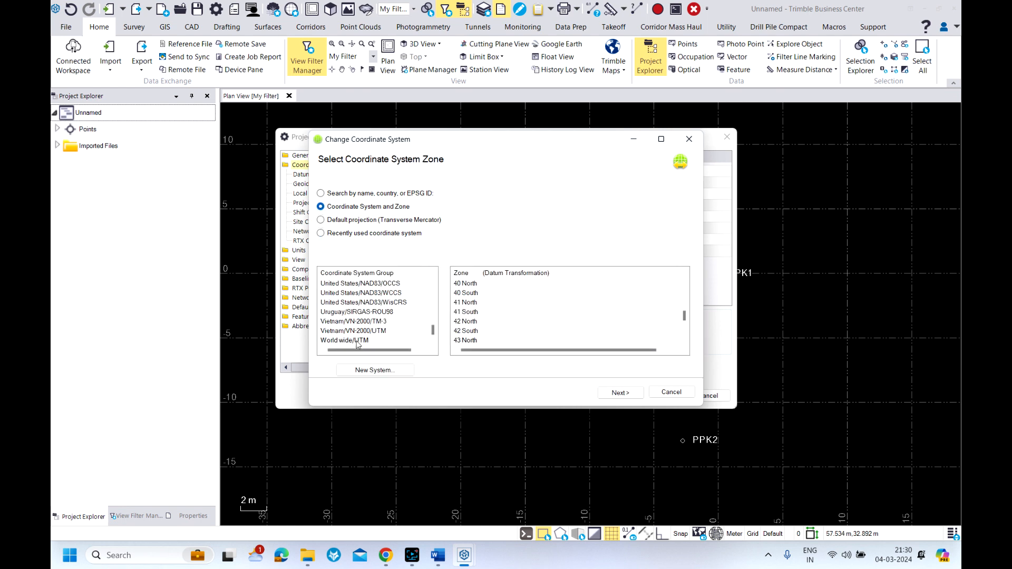
pyautogui.click(466, 340)
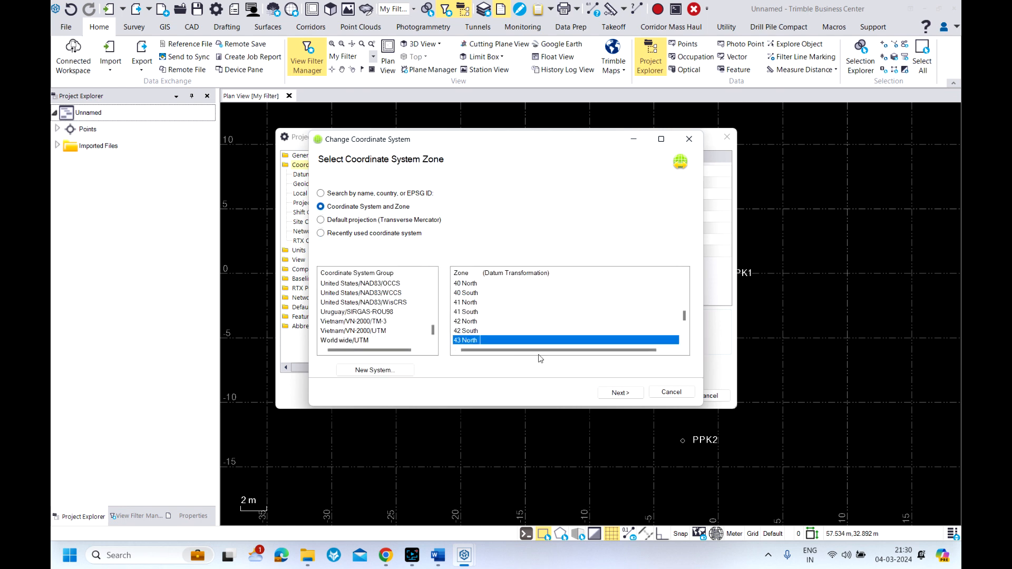
pyautogui.click(620, 393)
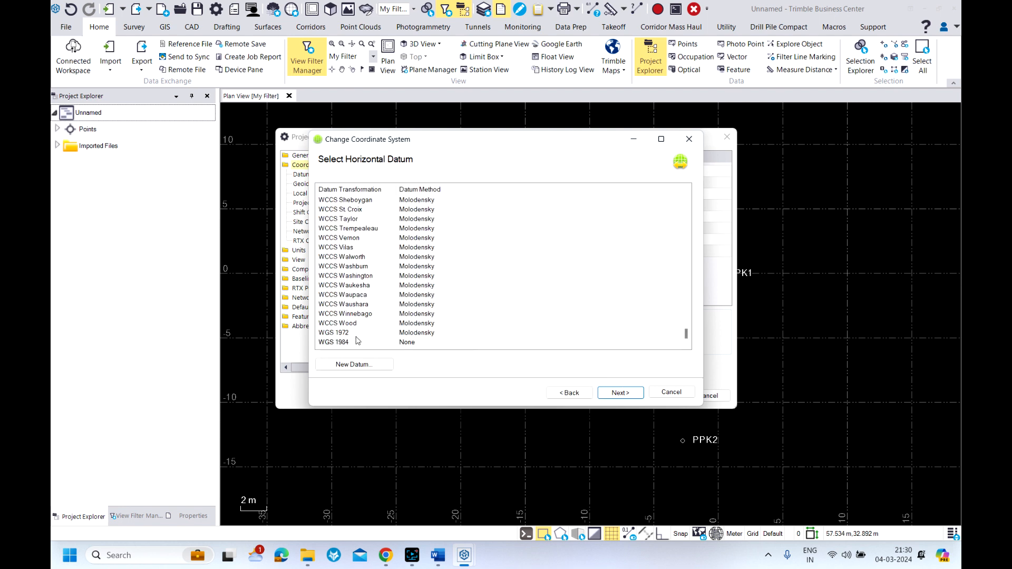
# Choose the WGS 1984 datum and the EGM96 (Global) geoid at Survey Quality, and apply the coordinate system to the project
pyautogui.click(347, 343)
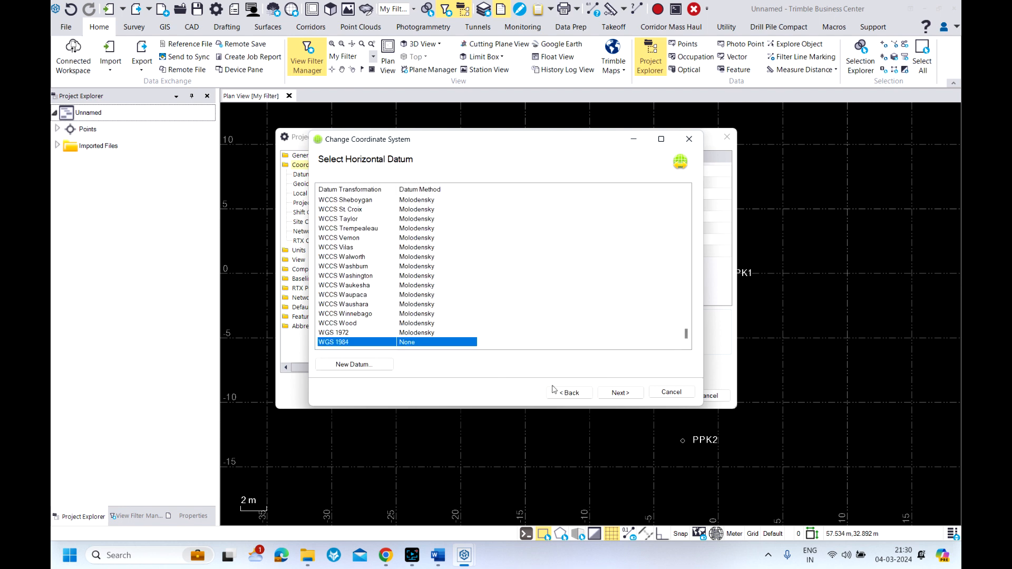
pyautogui.click(620, 394)
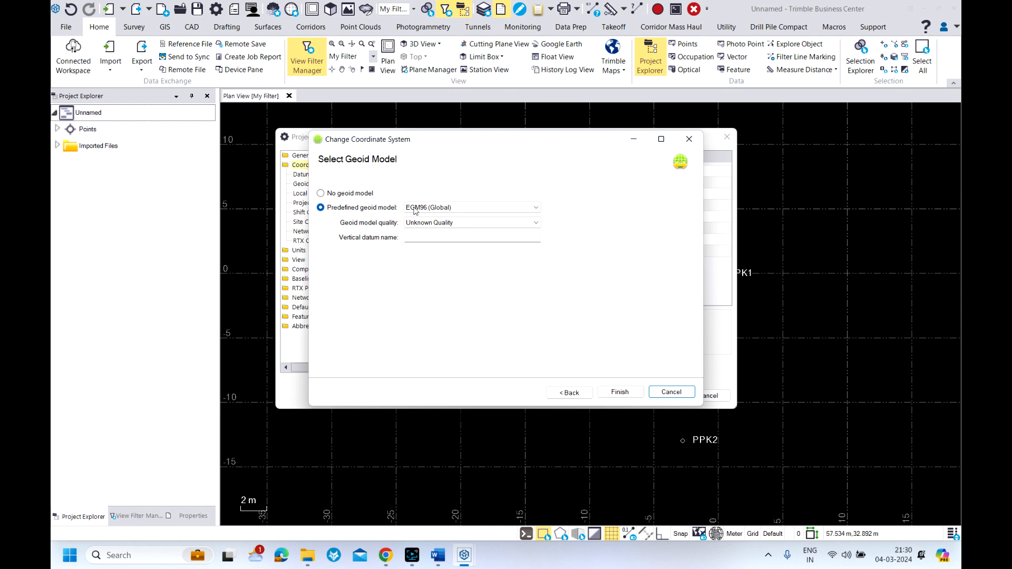
pyautogui.click(458, 222)
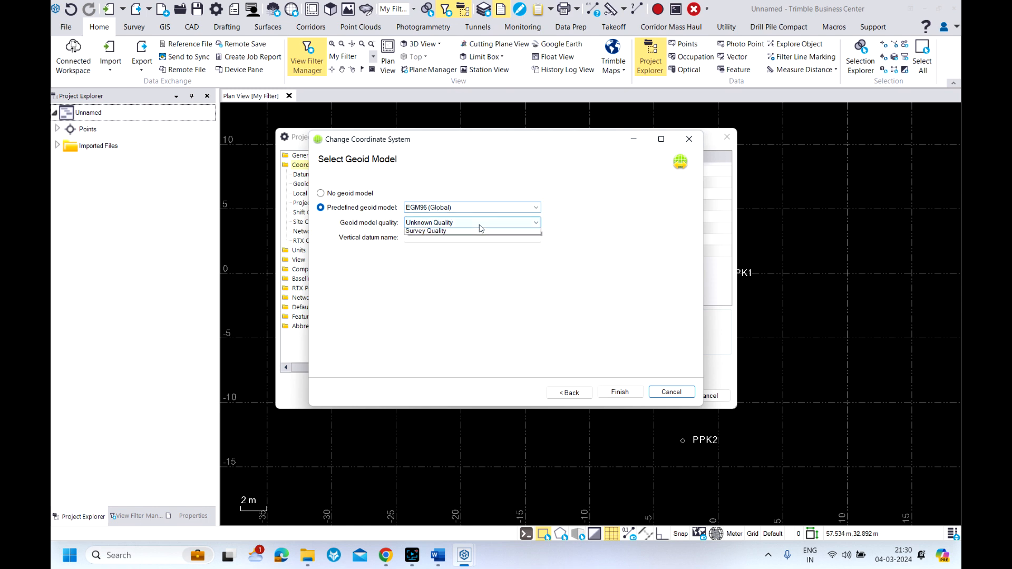
pyautogui.click(436, 248)
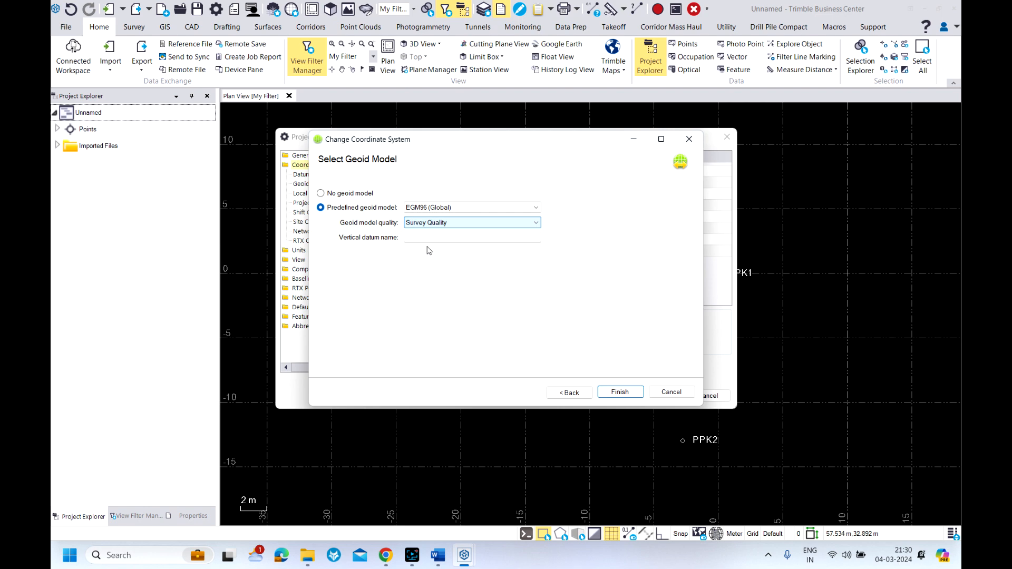
pyautogui.click(624, 394)
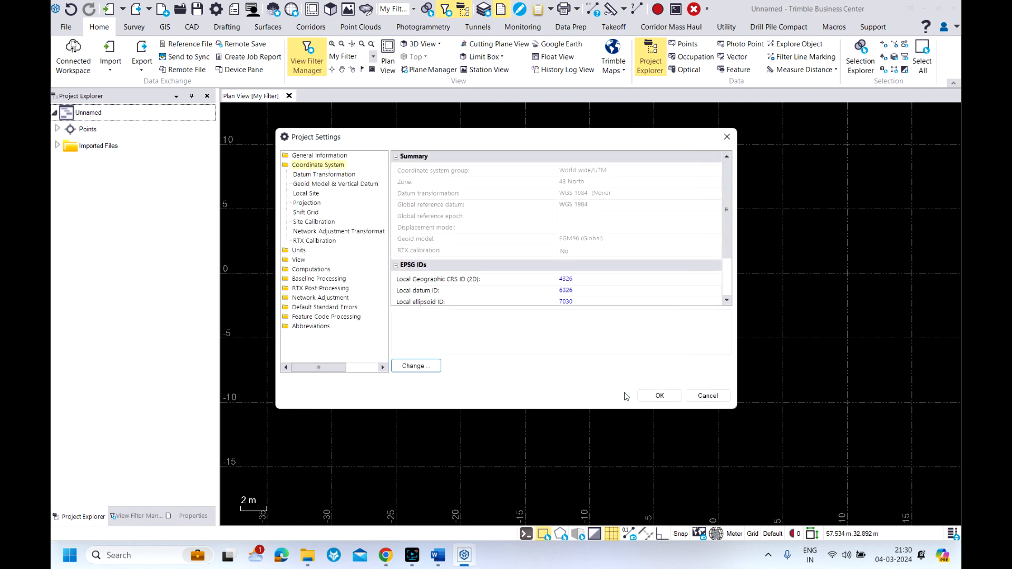
pyautogui.click(660, 396)
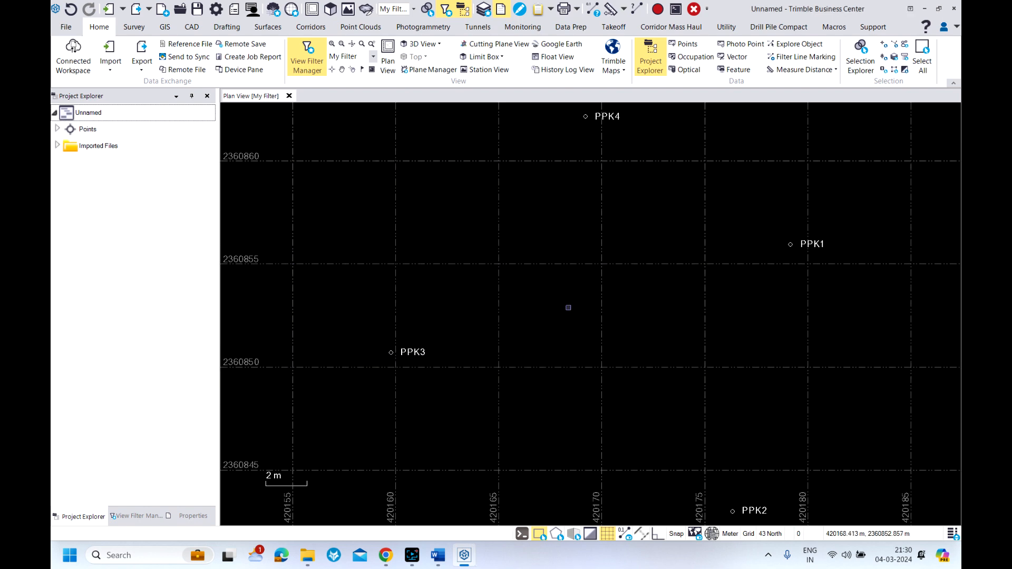
# Switch to Chrome, keep the blocked akua064g30.rnx.zip download and show it in its folder
pyautogui.click(386, 555)
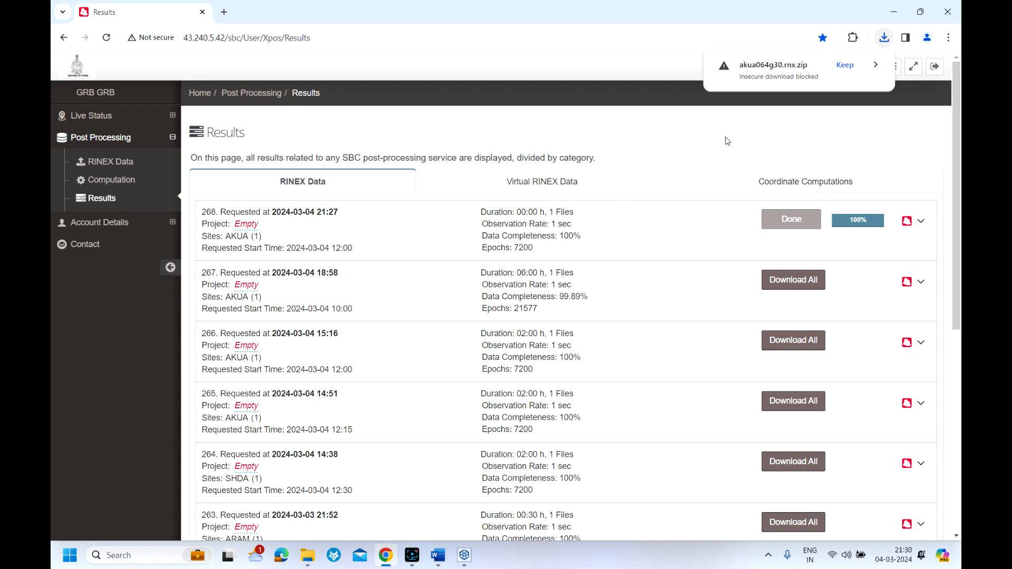
pyautogui.click(844, 65)
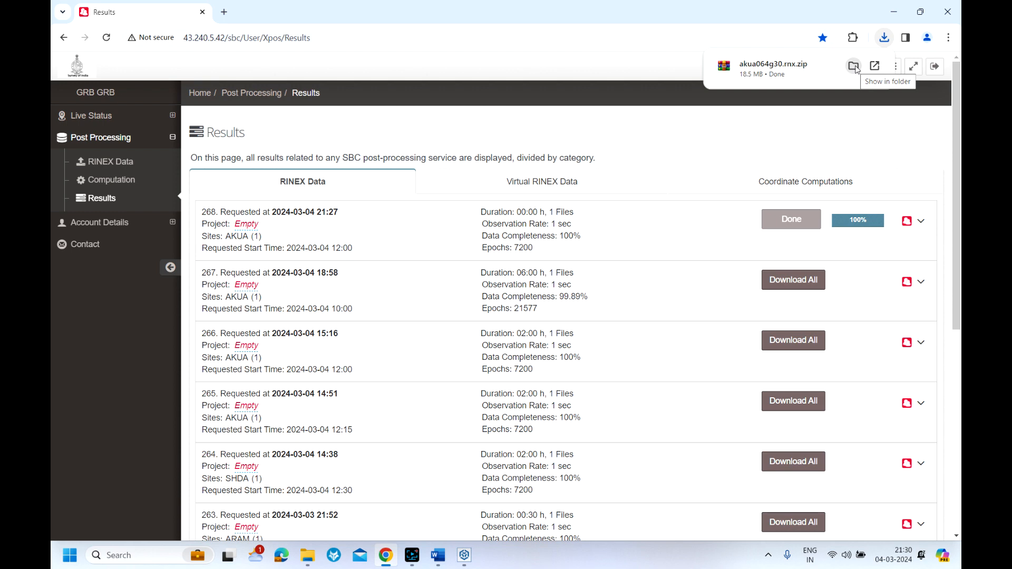
pyautogui.click(855, 67)
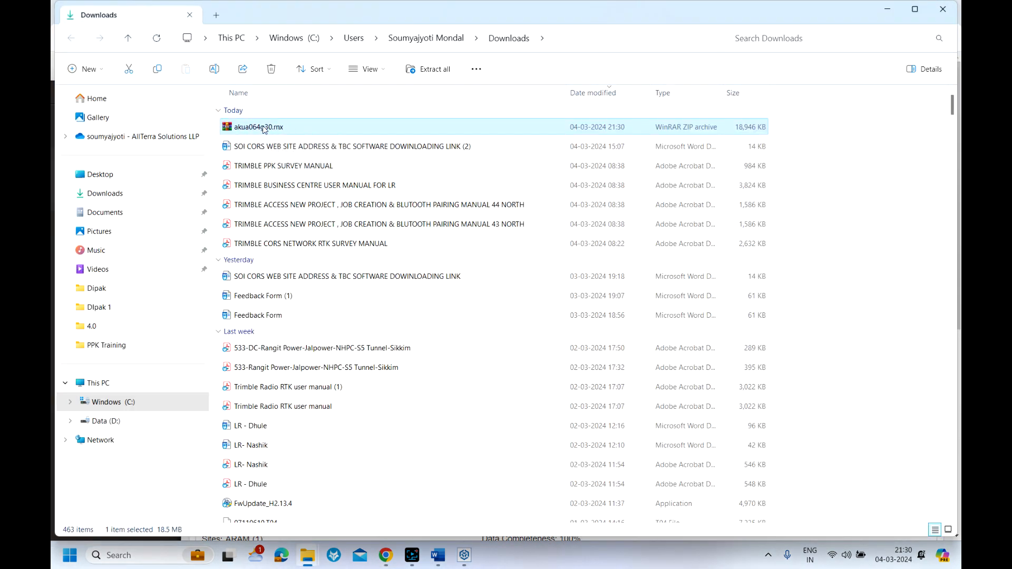
# Import the akua064g30.rnx archive from Downloads into the Trimble Business Center project and check in the AKKALKUA base point
pyautogui.moveTo(263, 129); pyautogui.dragTo(468, 555)
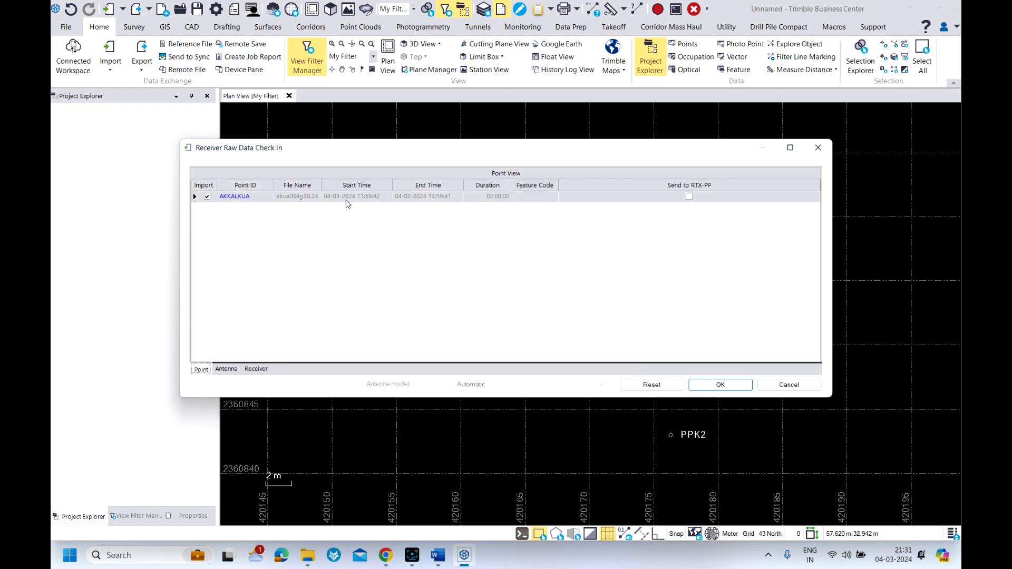
pyautogui.click(720, 386)
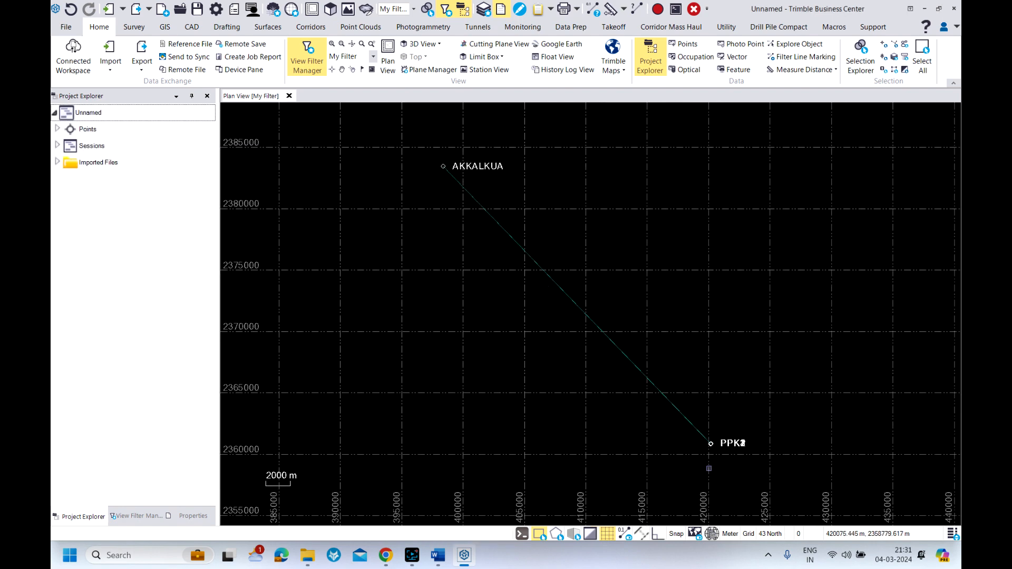
pyautogui.scroll(10, 712, 441)
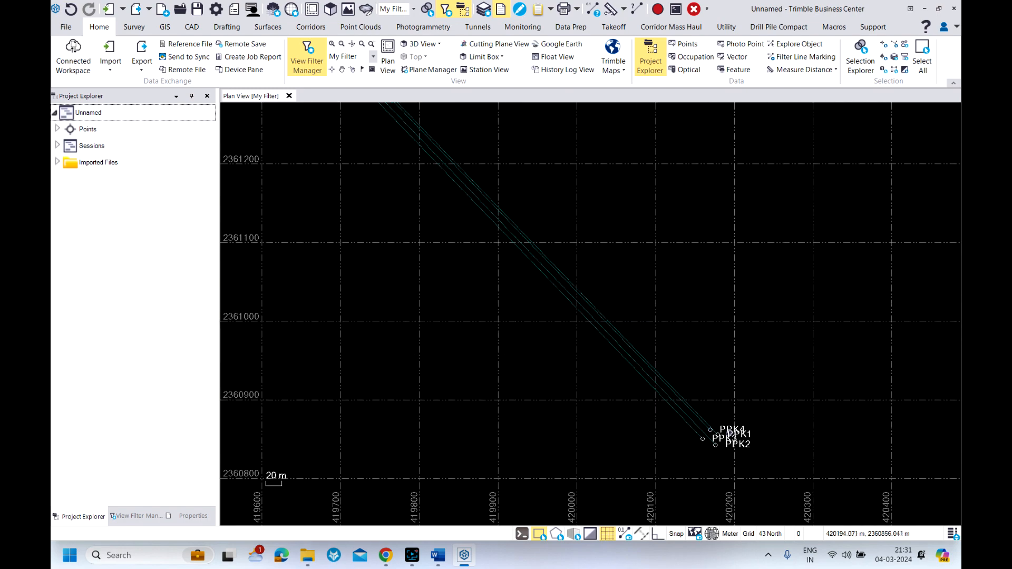
pyautogui.scroll(6, 679, 425)
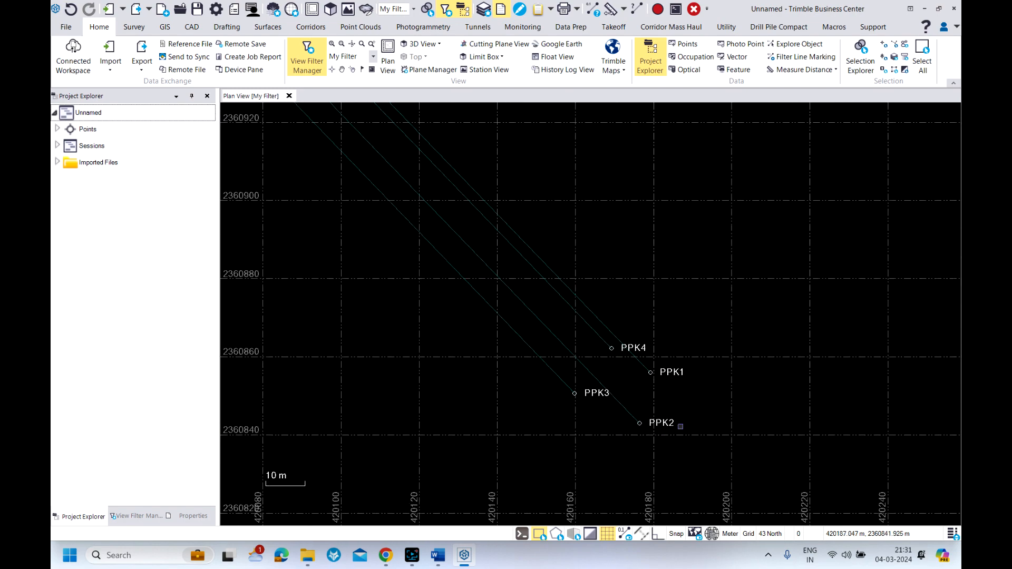
pyautogui.scroll(-6, 681, 426)
pyautogui.scroll(-8, 693, 433)
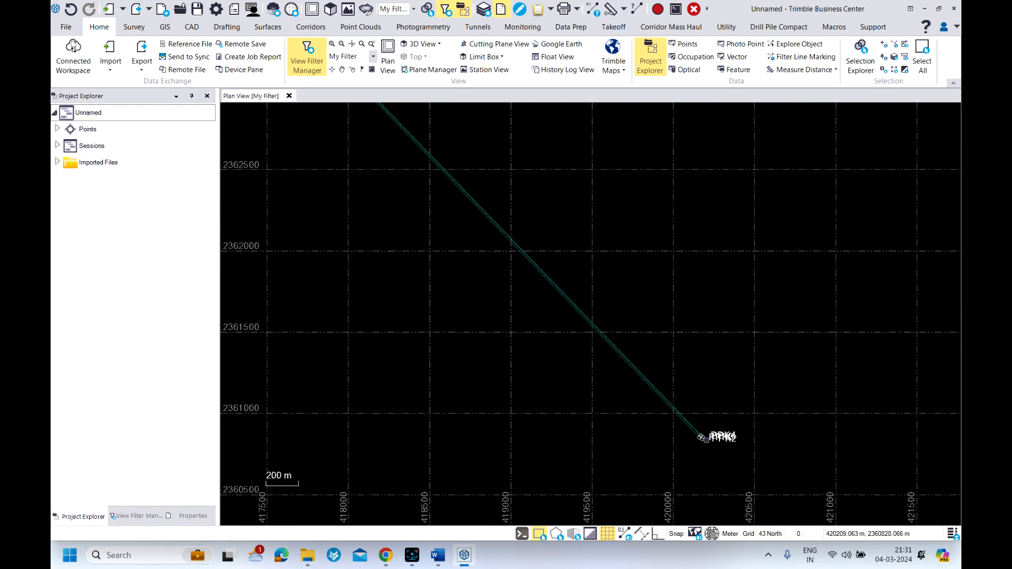
# Set the latitude, longitude and height of the AKKALKUA base point's global coordinate to Control Quality
pyautogui.click(58, 130)
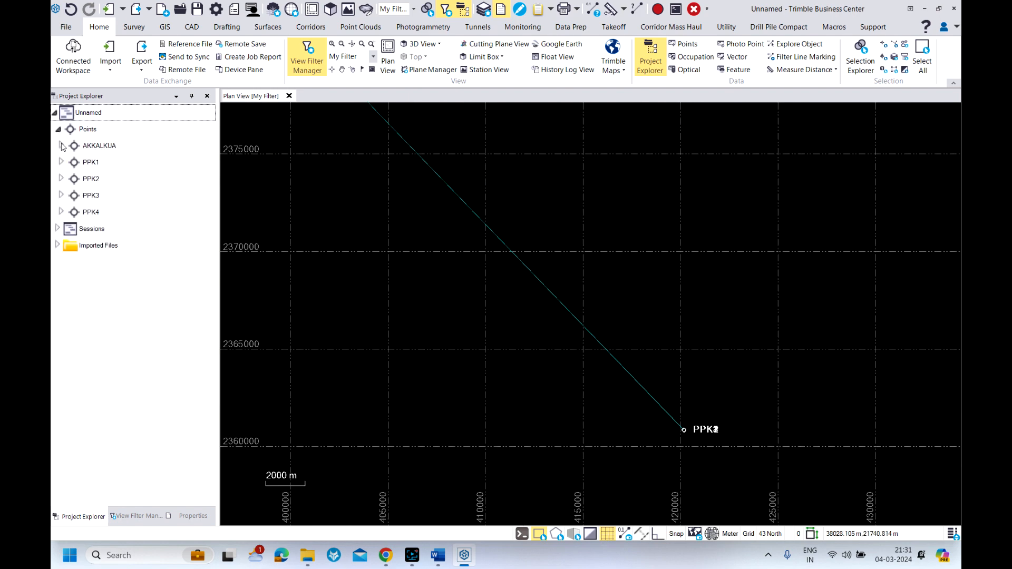
pyautogui.click(61, 146)
pyautogui.doubleClick(98, 163)
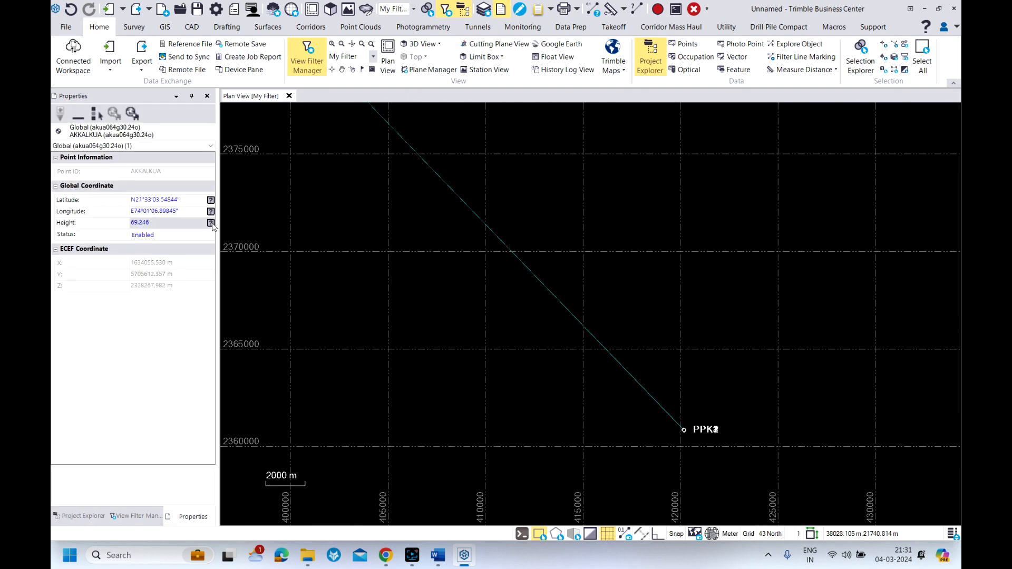
pyautogui.click(210, 201)
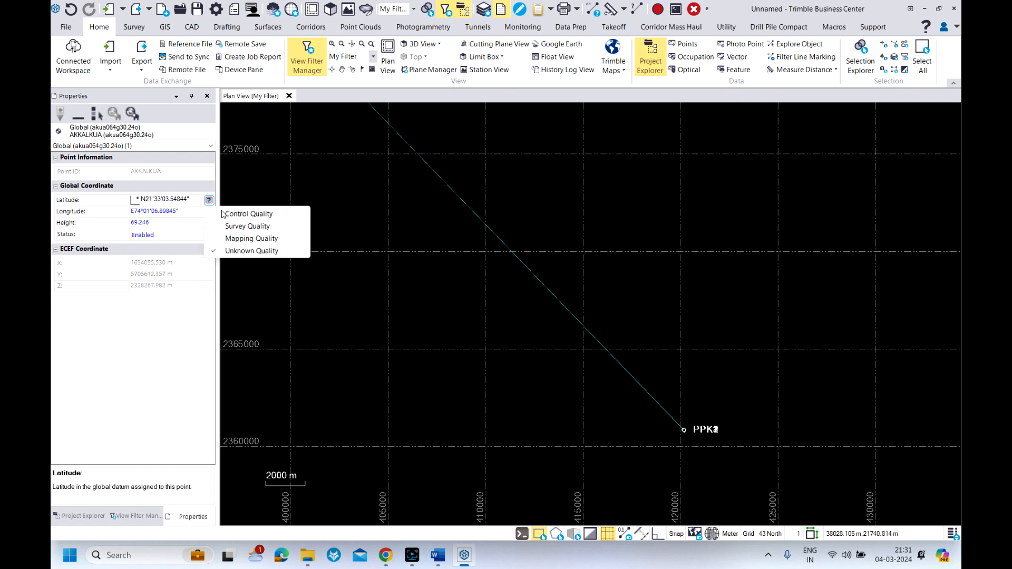
pyautogui.click(232, 214)
pyautogui.click(210, 224)
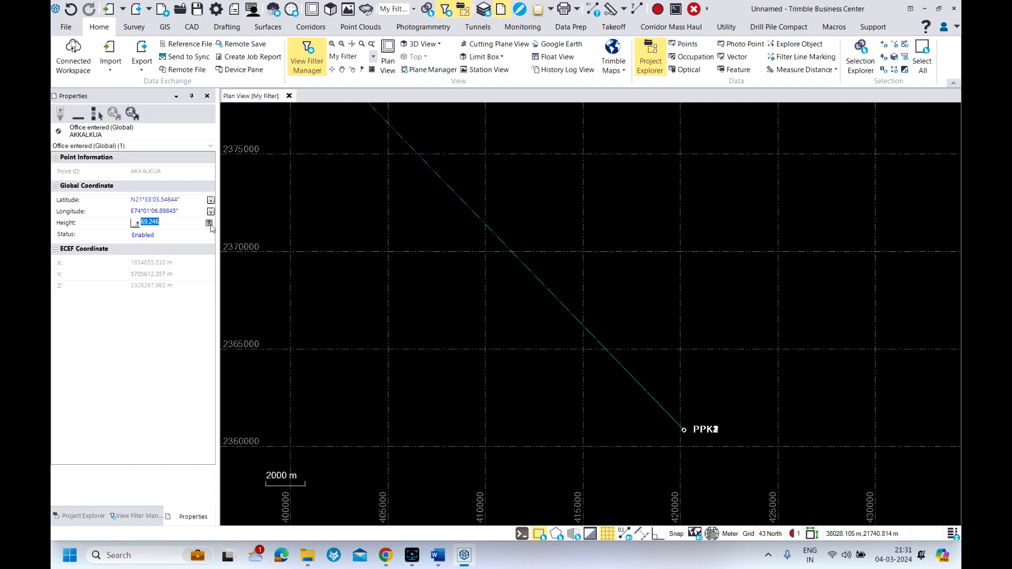
pyautogui.click(239, 235)
pyautogui.scroll(3, 525, 380)
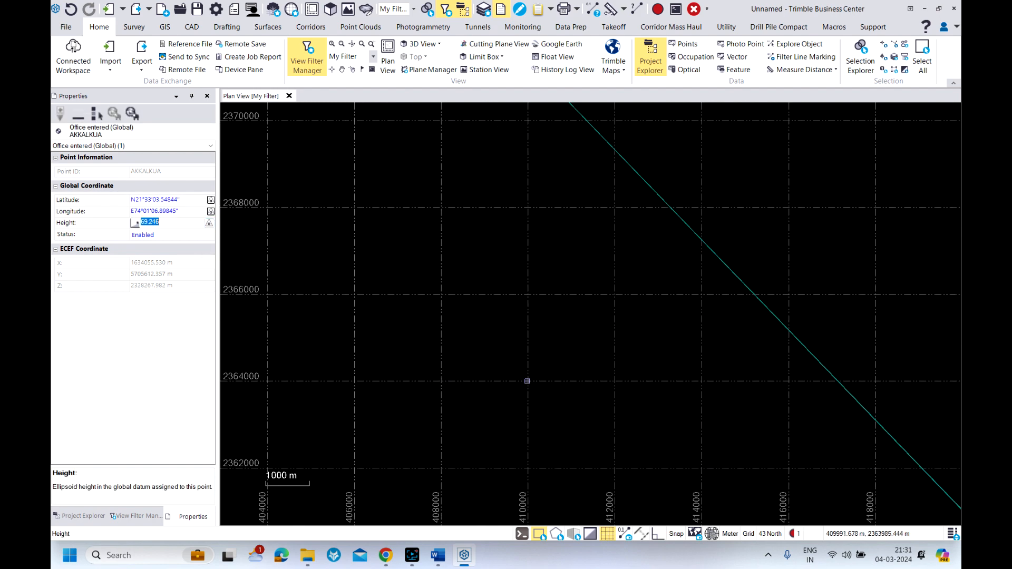
pyautogui.scroll(-3, 502, 388)
pyautogui.scroll(-4, 474, 378)
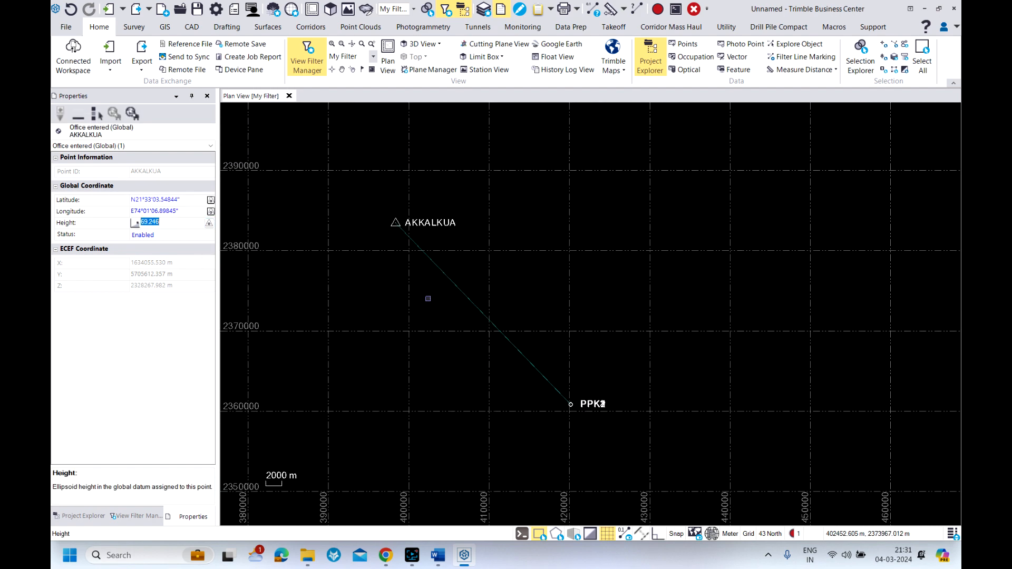
pyautogui.scroll(1, 428, 281)
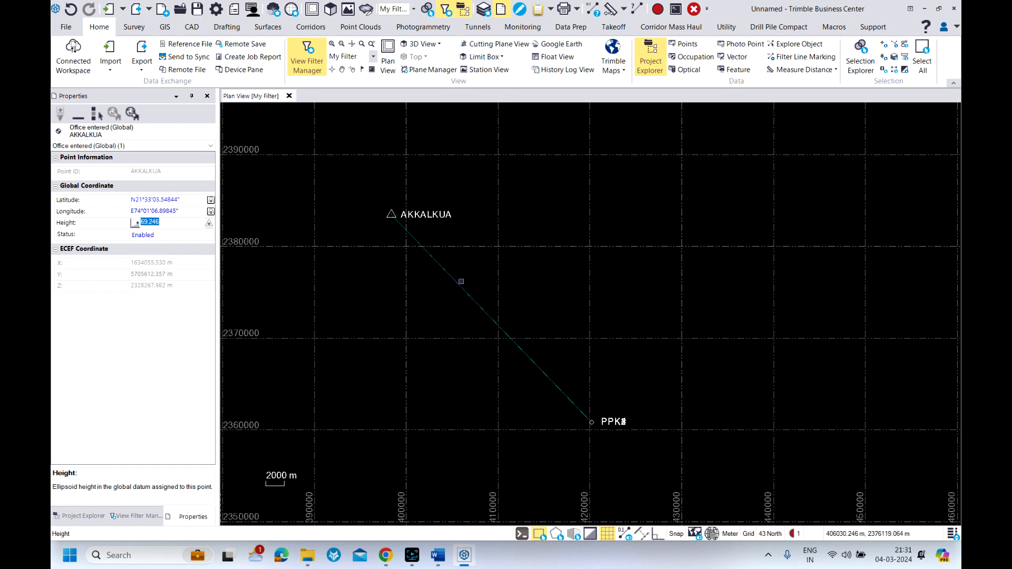
pyautogui.click(96, 356)
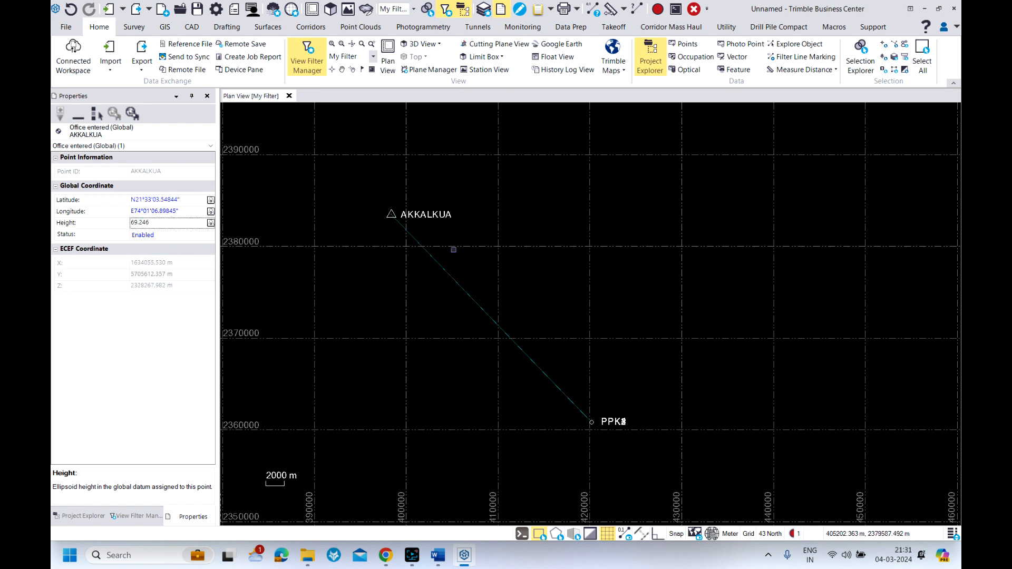
# Process the baselines between the AKKALKUA base and the PPK1 to PPK4 rover points
pyautogui.moveTo(470, 248); pyautogui.dragTo(397, 336)
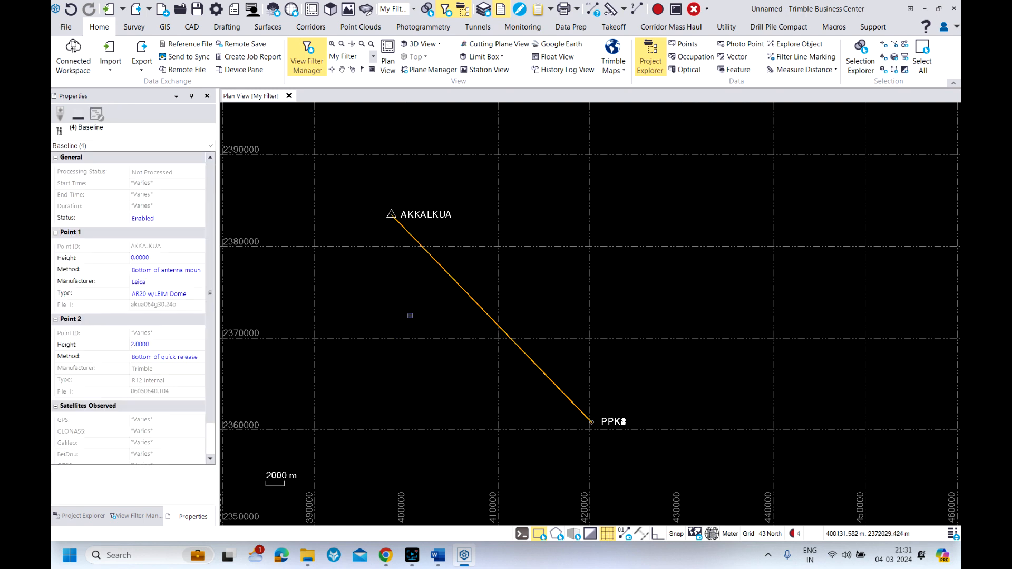
pyautogui.rightClick(434, 276)
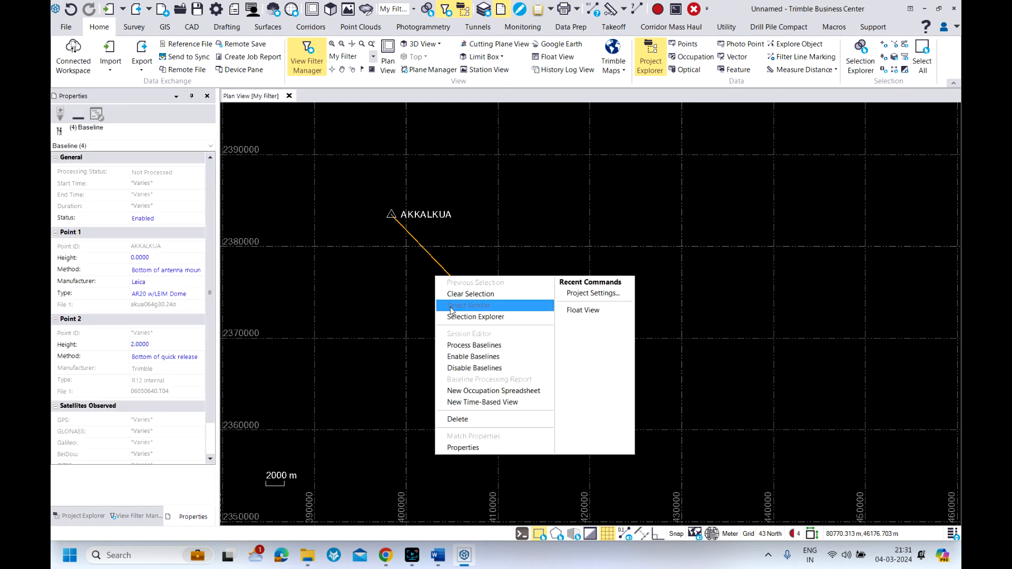
pyautogui.click(453, 350)
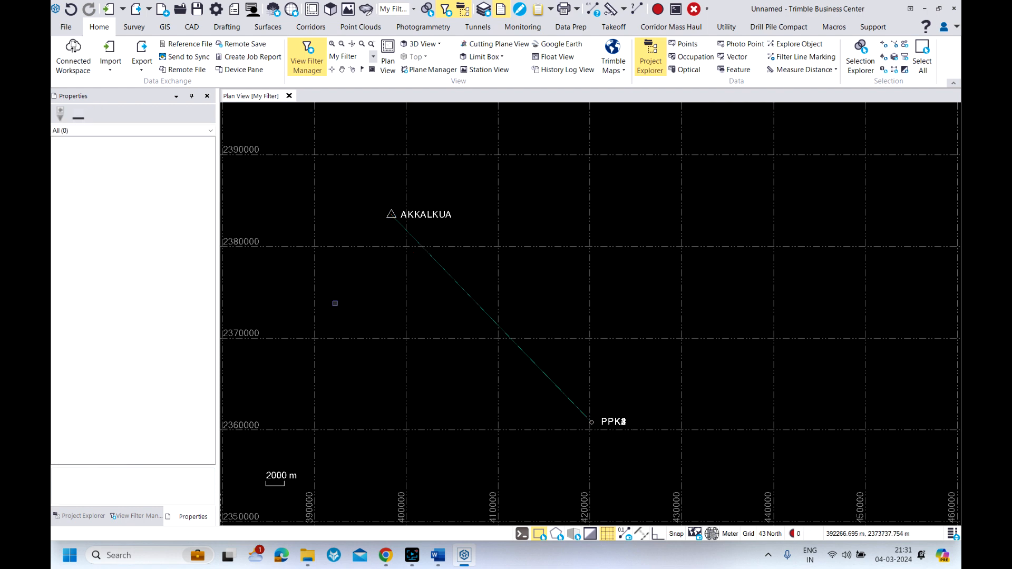
pyautogui.click(132, 27)
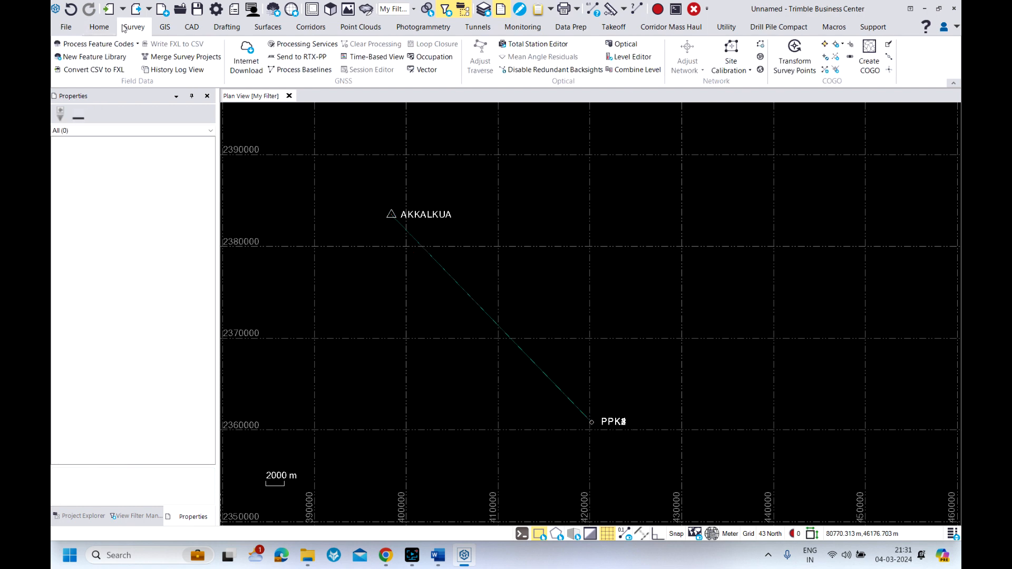
pyautogui.click(305, 71)
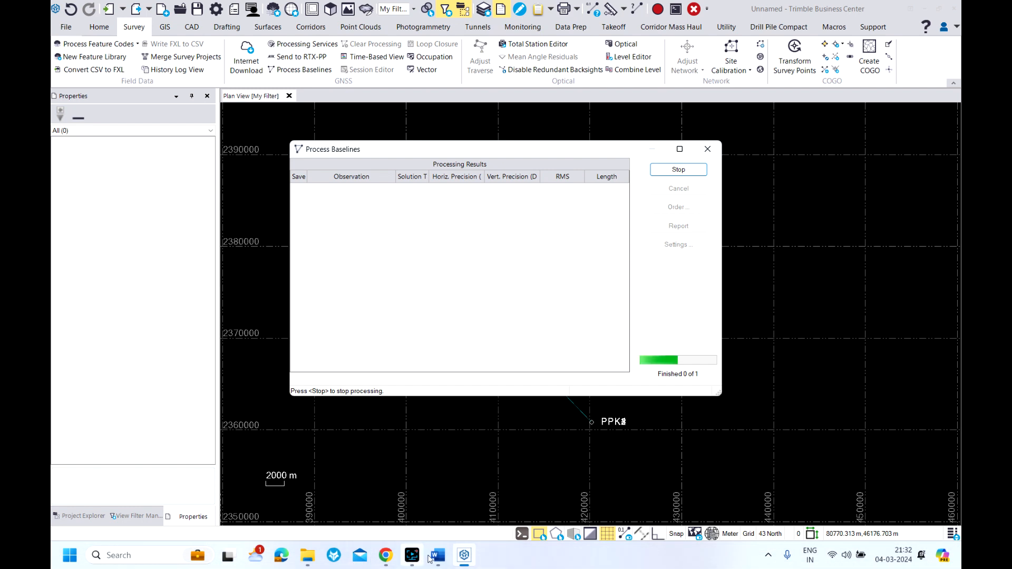
pyautogui.click(411, 556)
pyautogui.moveTo(308, 555)
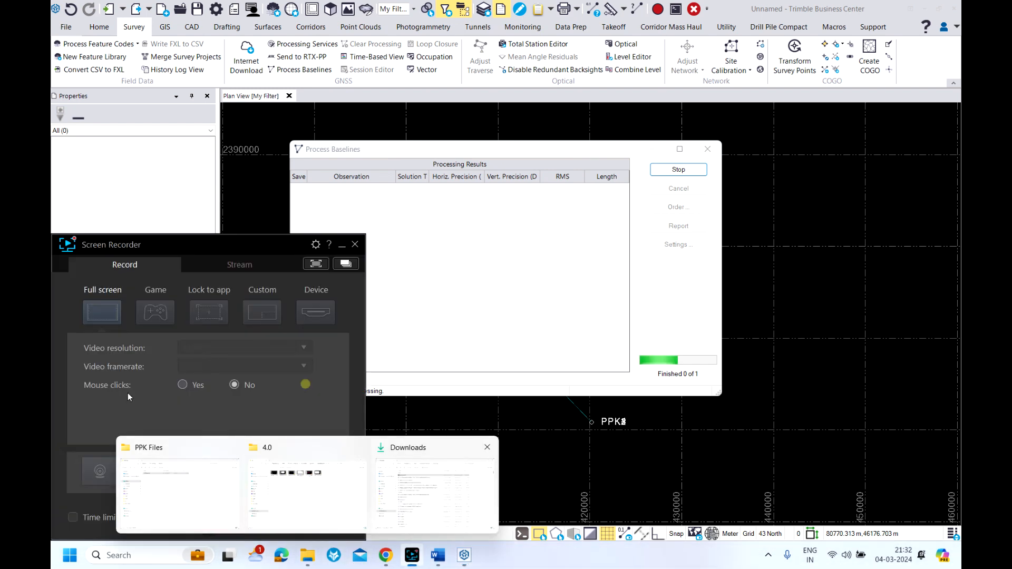
pyautogui.click(472, 459)
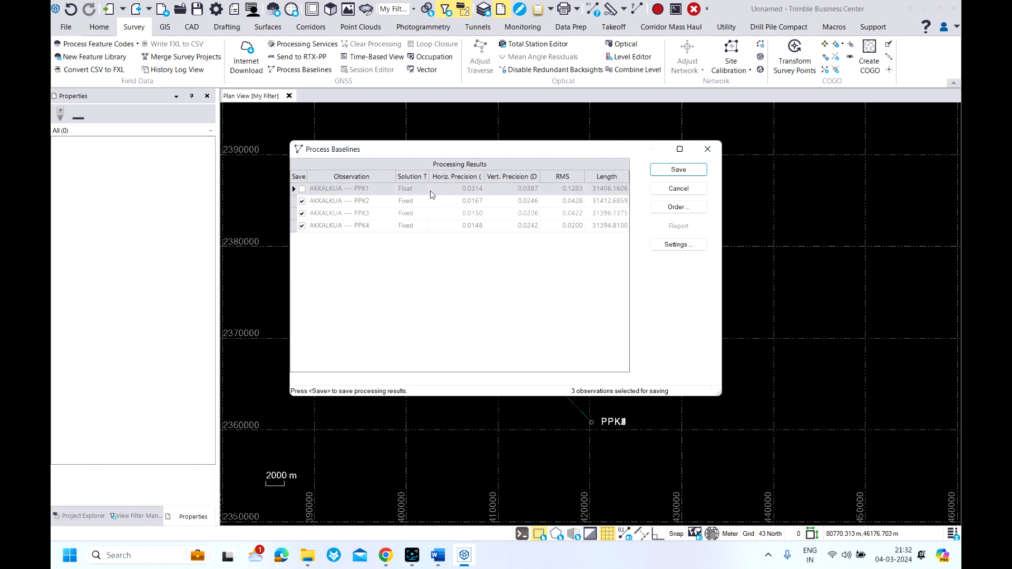
# Include the AKKALKUA to PPK1 float baseline, save all processing results and inspect the PPK points in the plan view
pyautogui.click(302, 189)
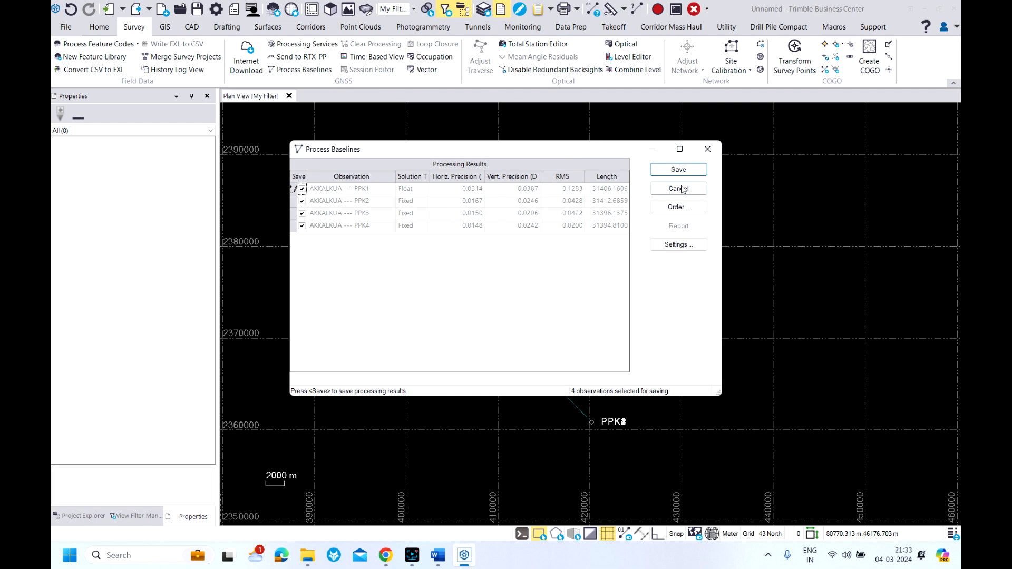
pyautogui.click(678, 169)
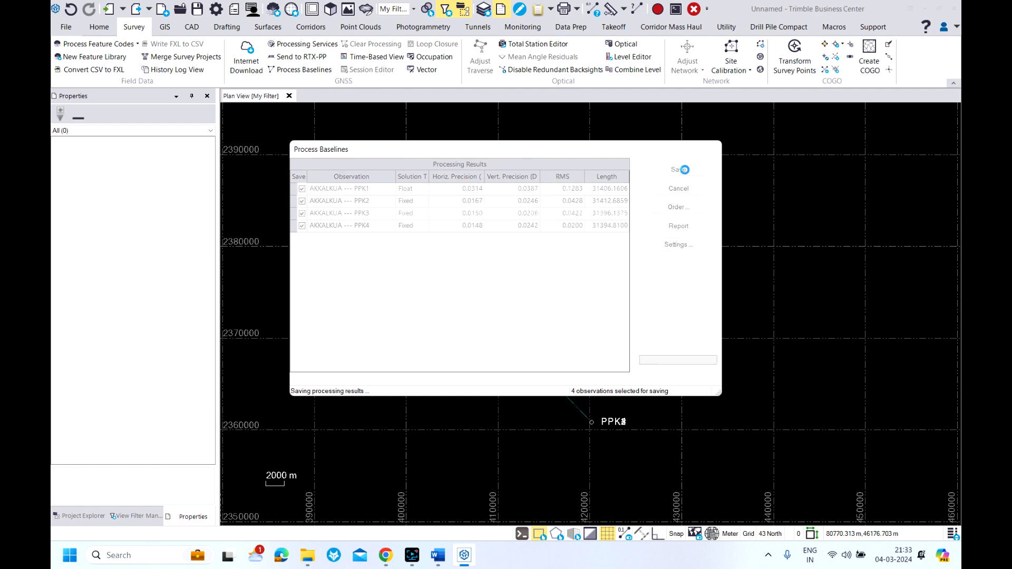
pyautogui.scroll(5, 593, 425)
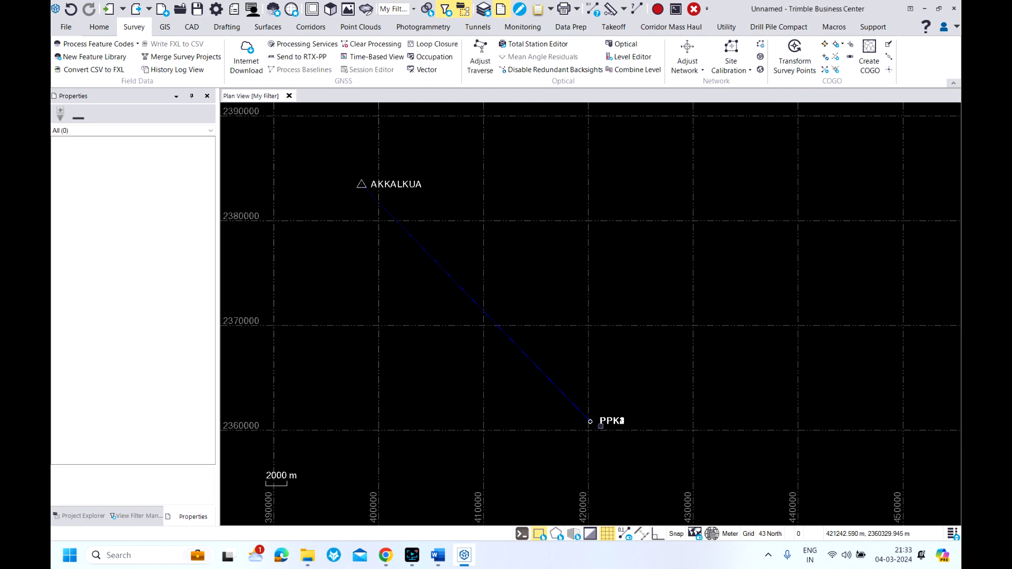
pyautogui.scroll(5, 568, 418)
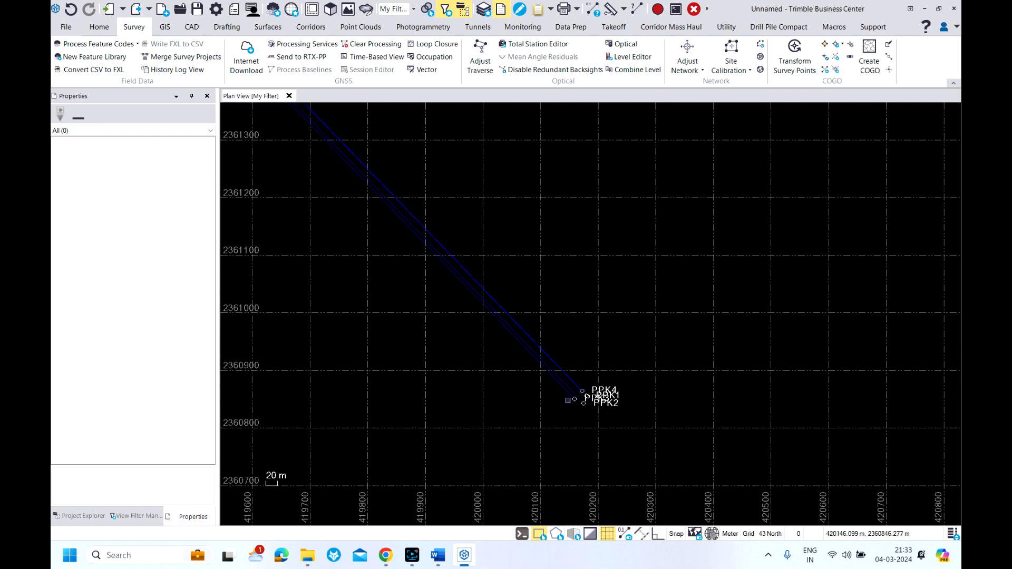
pyautogui.scroll(2, 599, 419)
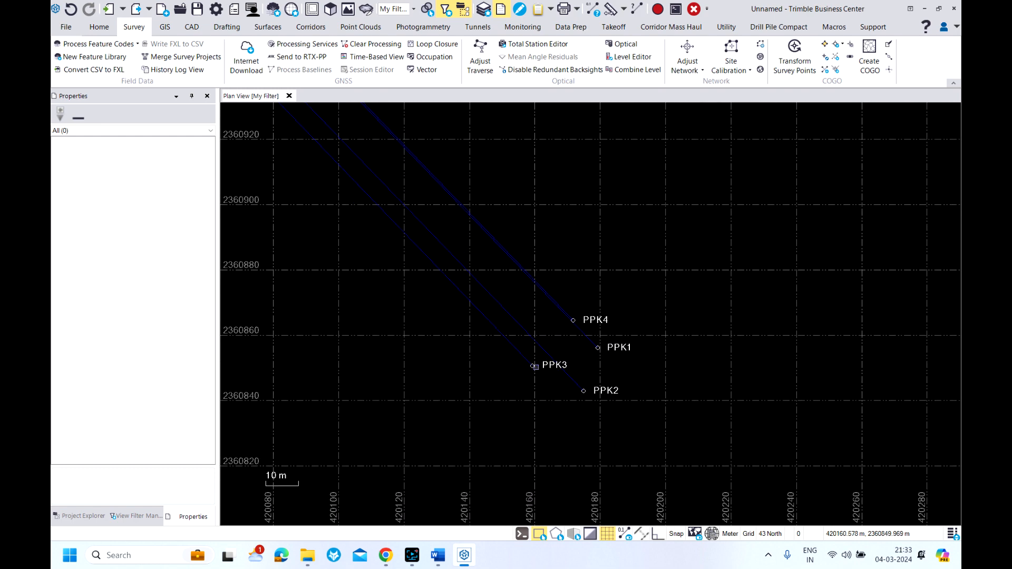
pyautogui.scroll(-7, 576, 377)
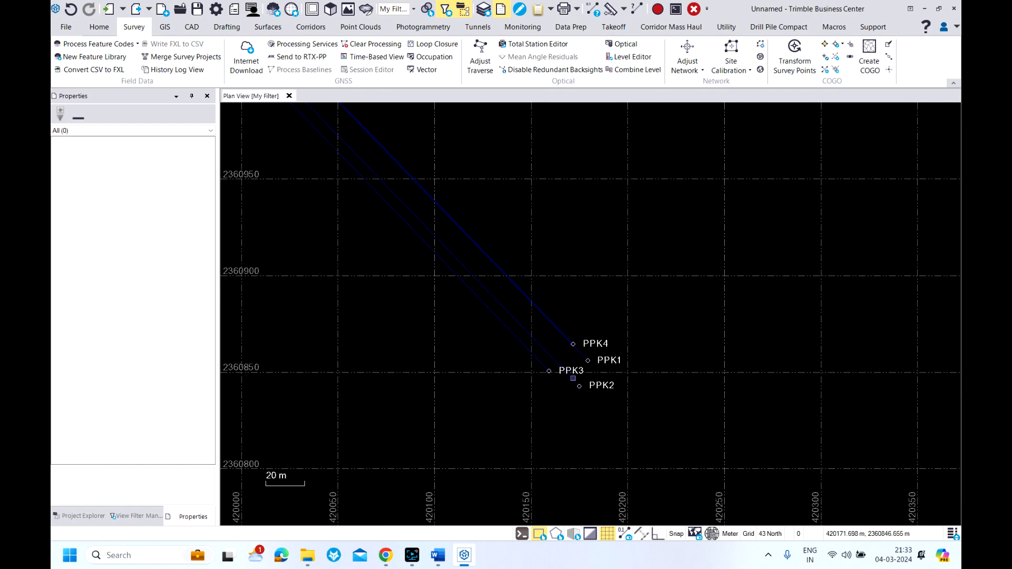
pyautogui.scroll(-5, 613, 392)
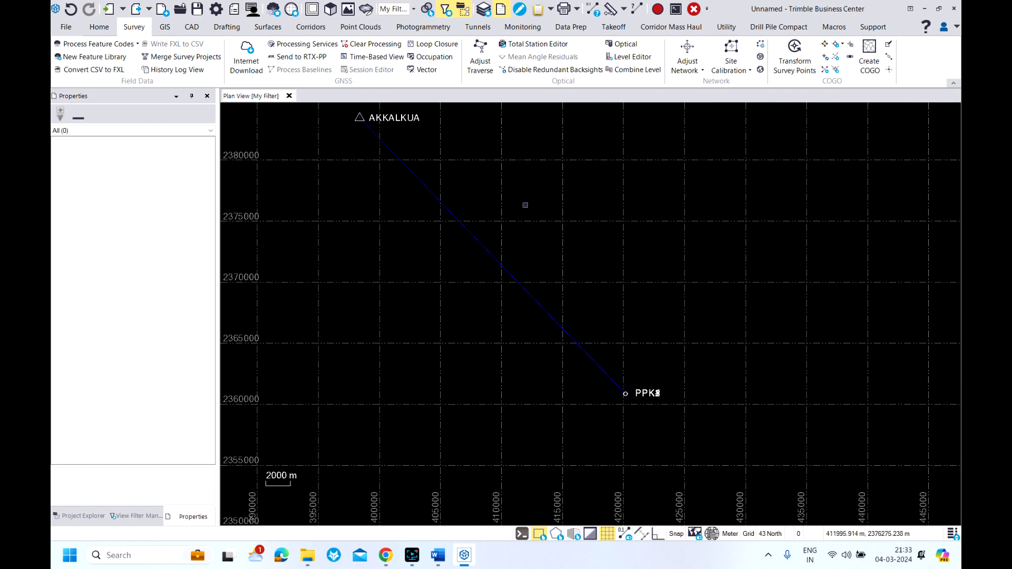
# Generate the Baseline Processing Report and review its processing and acceptance summaries
pyautogui.click(551, 10)
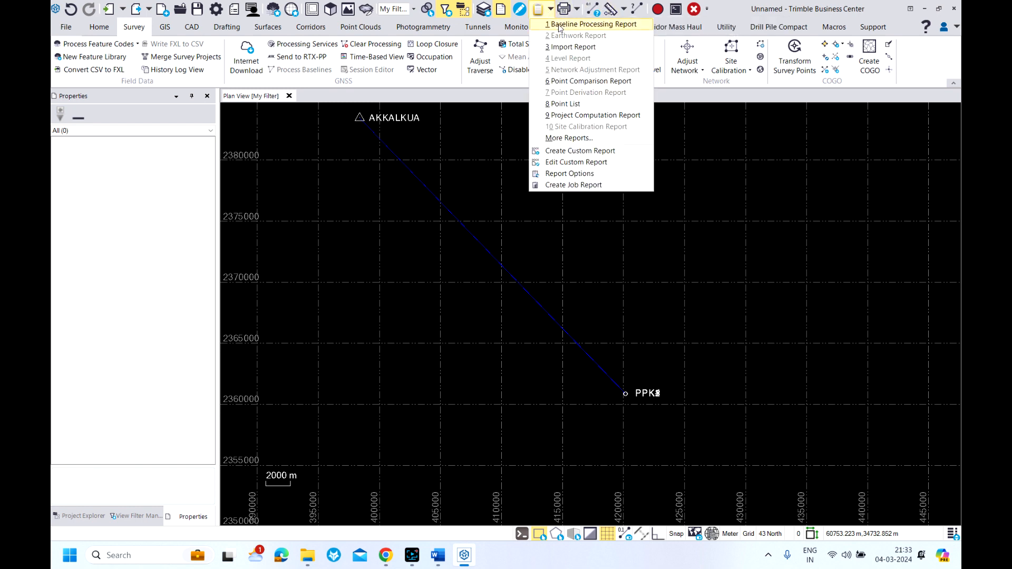
pyautogui.click(567, 25)
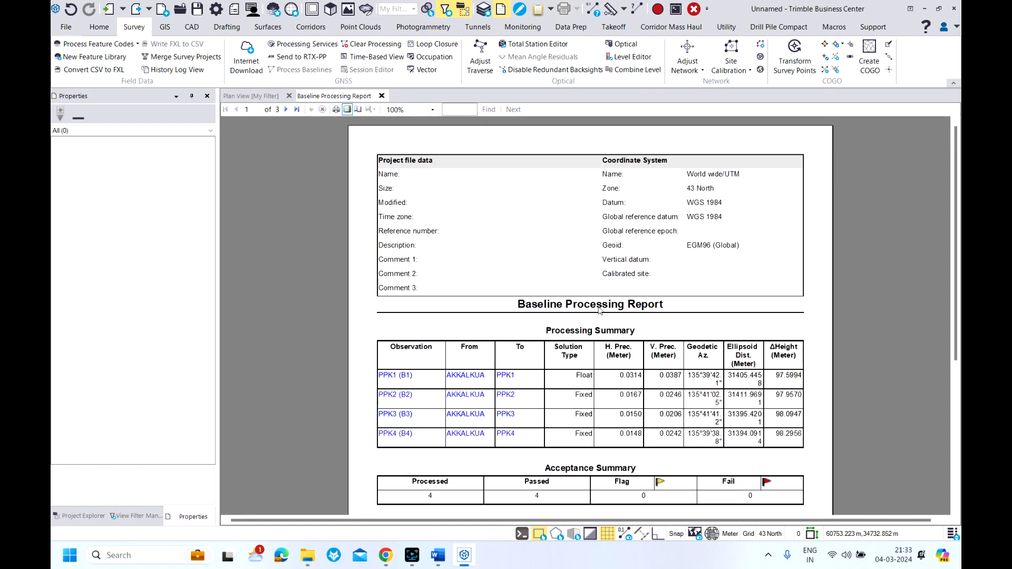
pyautogui.scroll(-2, 599, 310)
pyautogui.scroll(-1, 501, 294)
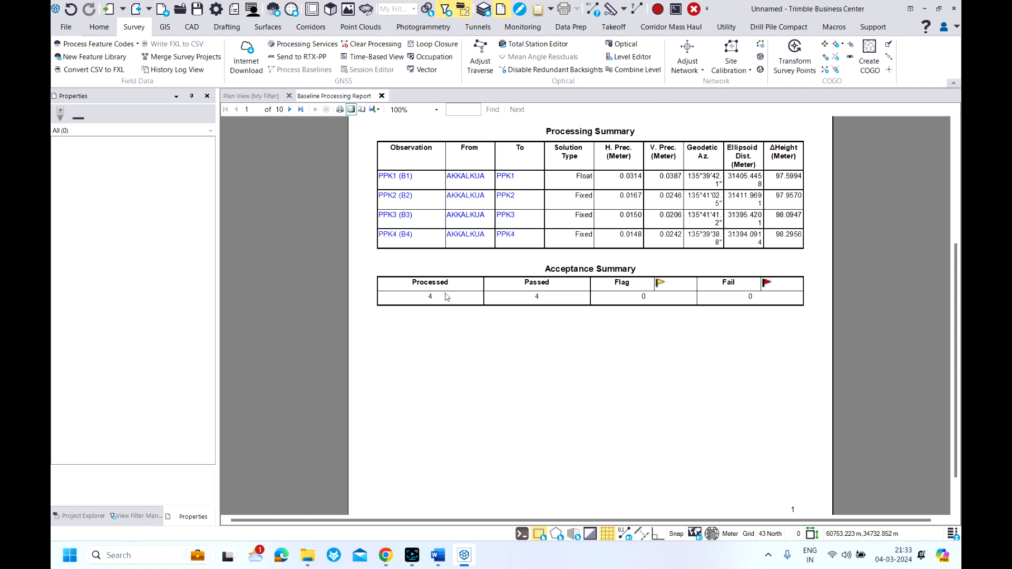
# Examine the report's solution types, precisions, vector components, occupations and standard errors for the PPK1 to PPK4 baselines
pyautogui.scroll(-6, 522, 293)
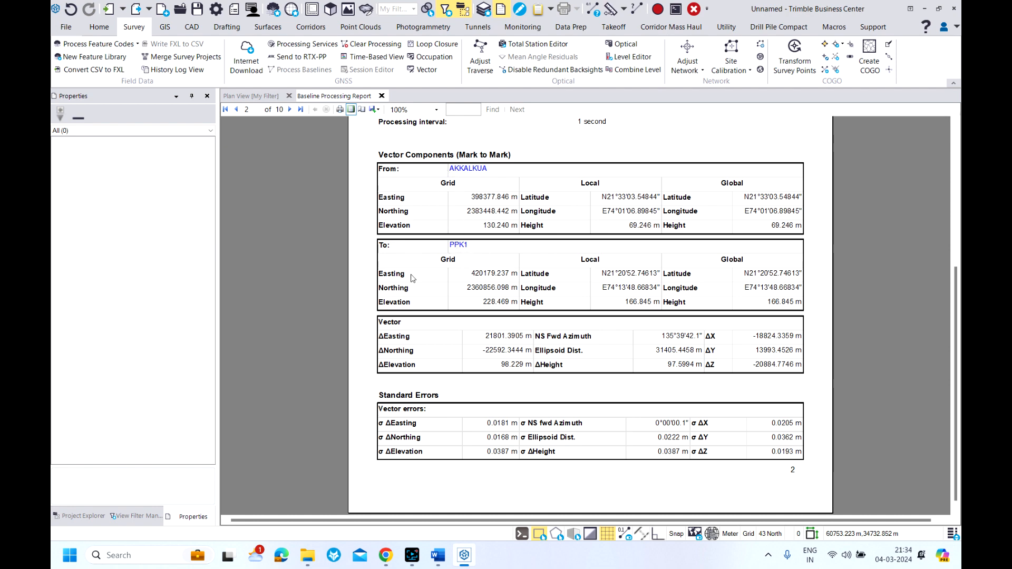
pyautogui.scroll(-3, 477, 273)
pyautogui.scroll(4, 483, 276)
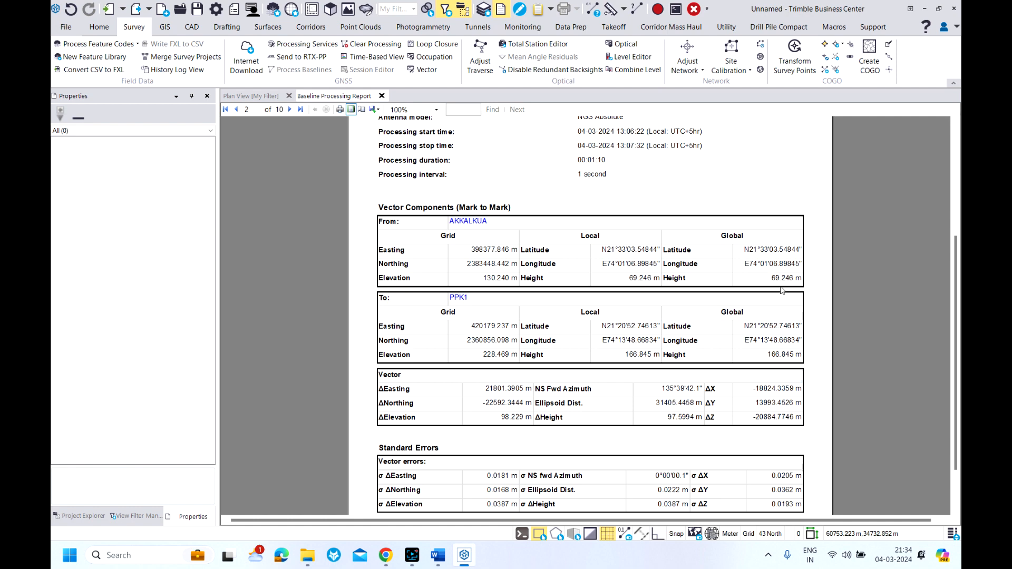
pyautogui.scroll(-10, 639, 309)
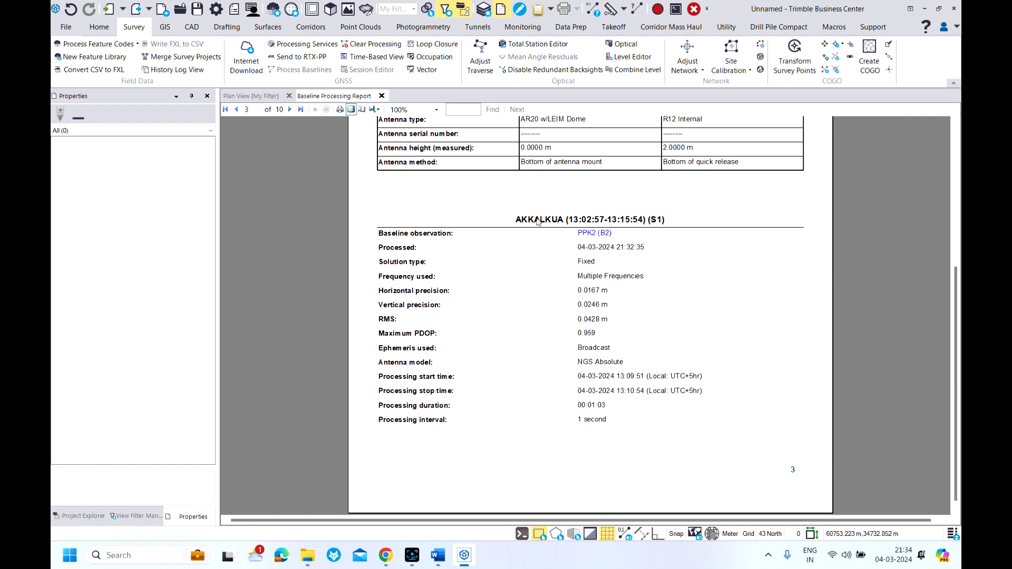
pyautogui.scroll(3, 571, 240)
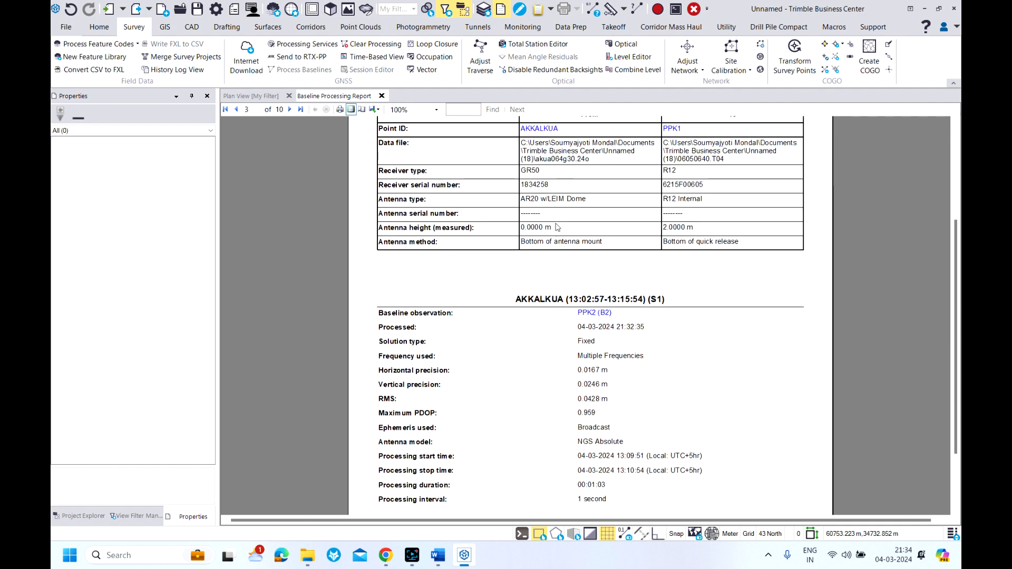
pyautogui.scroll(1, 557, 214)
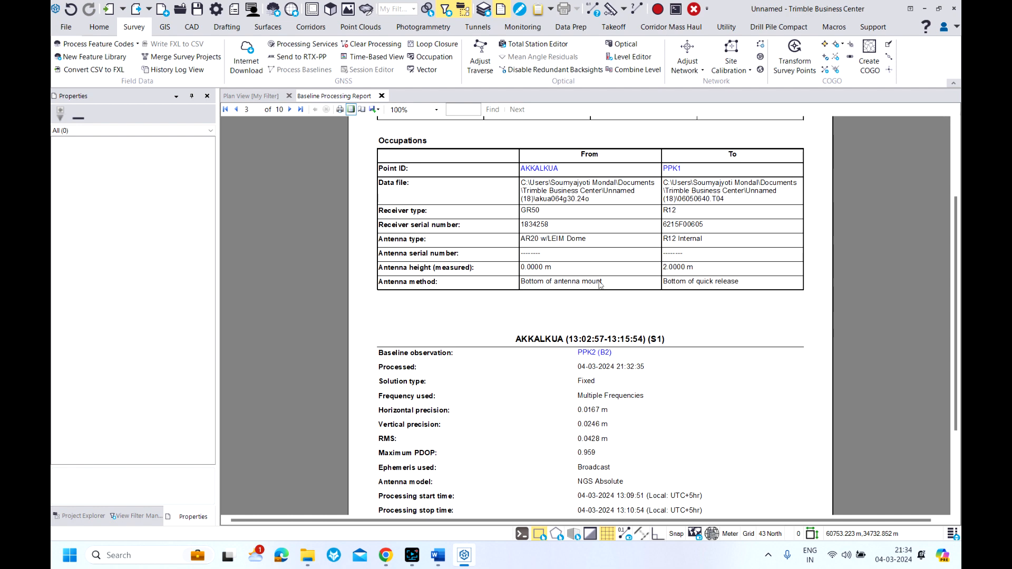
pyautogui.scroll(-3, 610, 301)
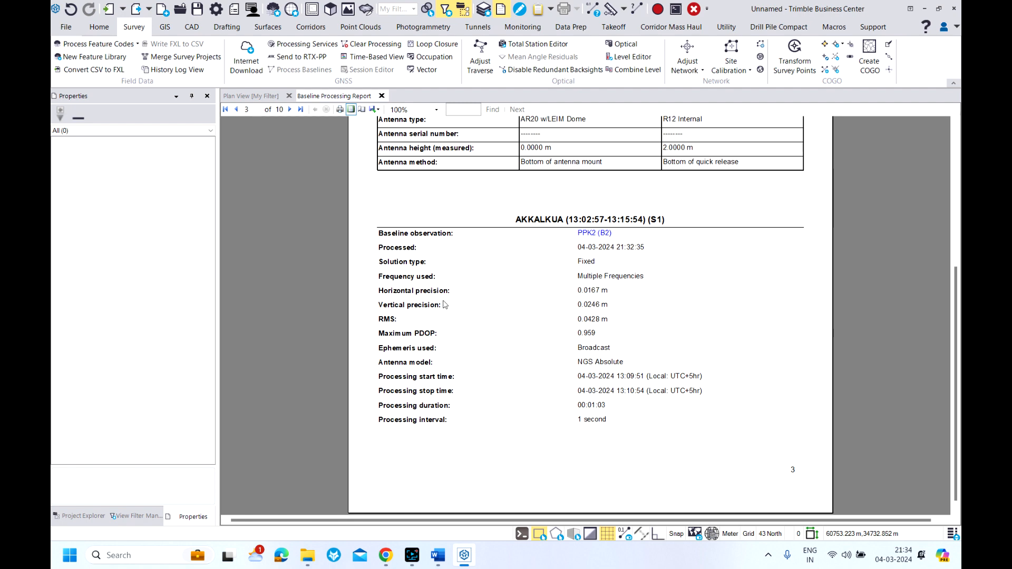
pyautogui.scroll(-3, 643, 304)
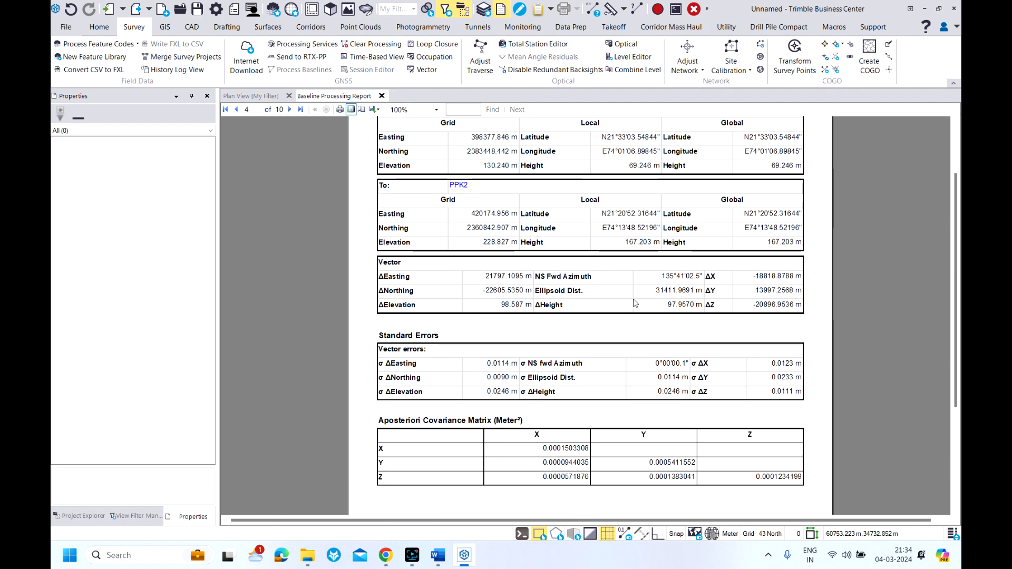
pyautogui.scroll(-20, 584, 298)
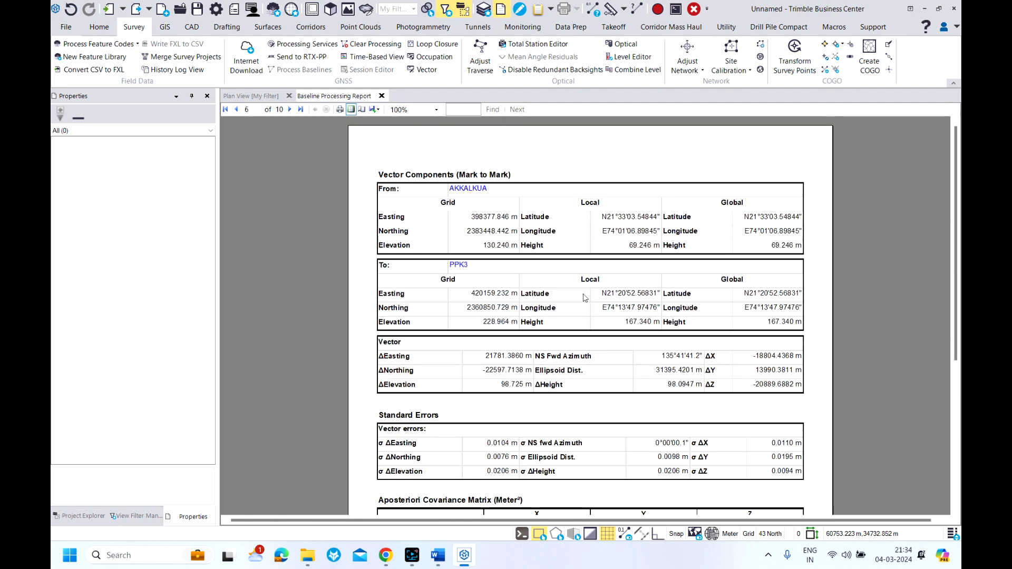
pyautogui.scroll(-20, 584, 297)
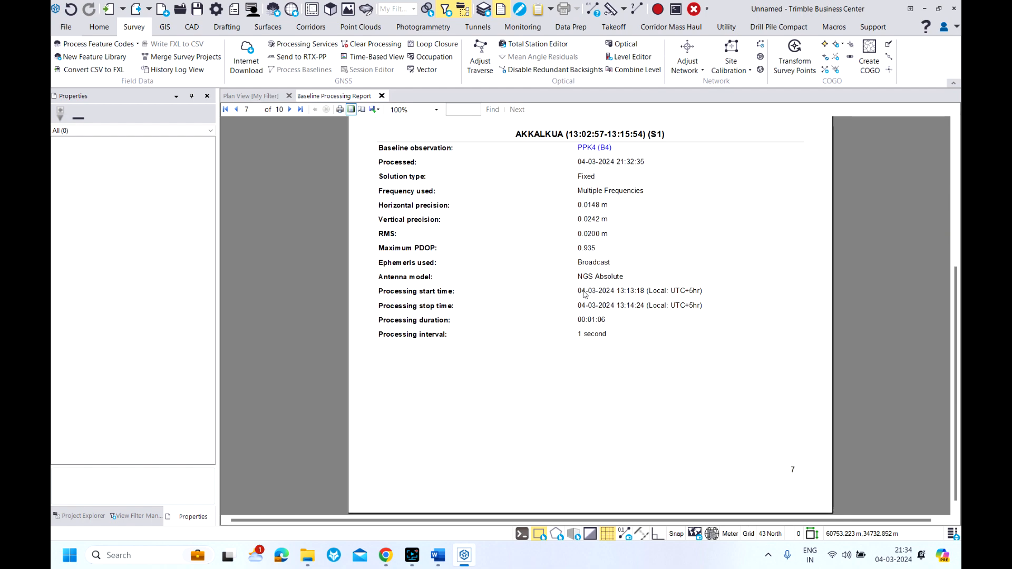
pyautogui.scroll(-3, 584, 294)
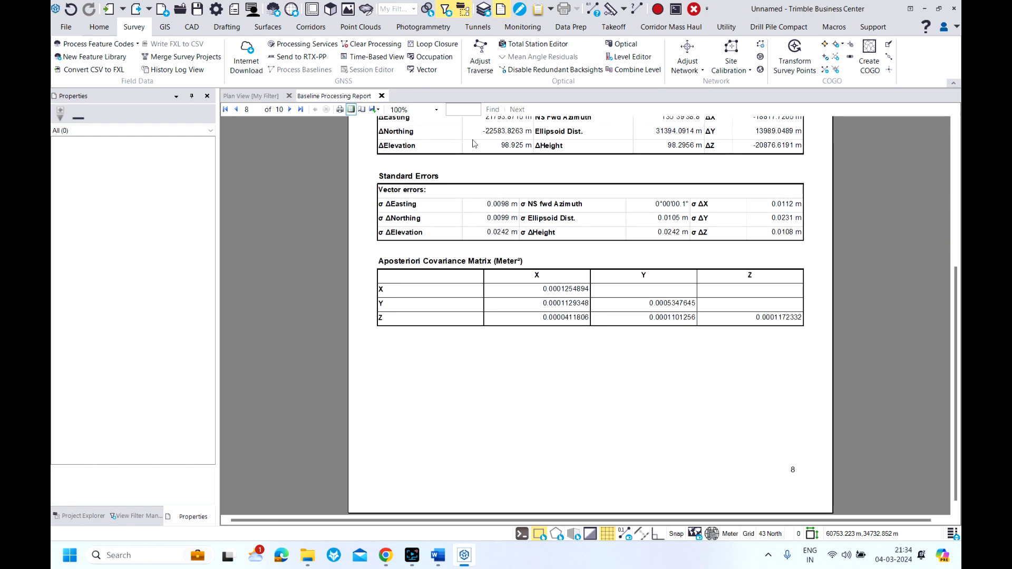
# Return to the plan view of the PPK points and set up a custom export in the P,E,N,elev,Code format
pyautogui.click(251, 96)
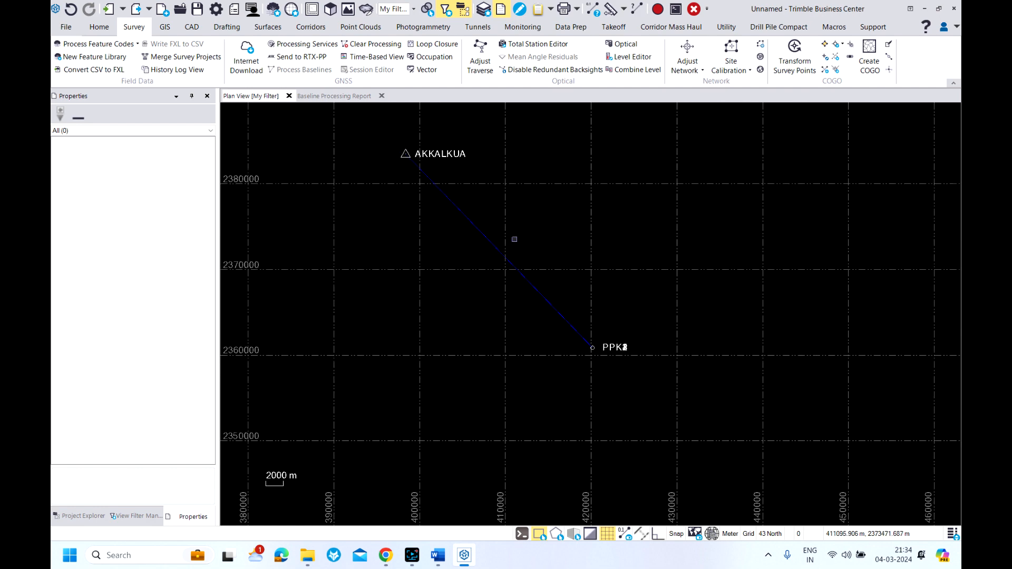
pyautogui.scroll(15, 591, 348)
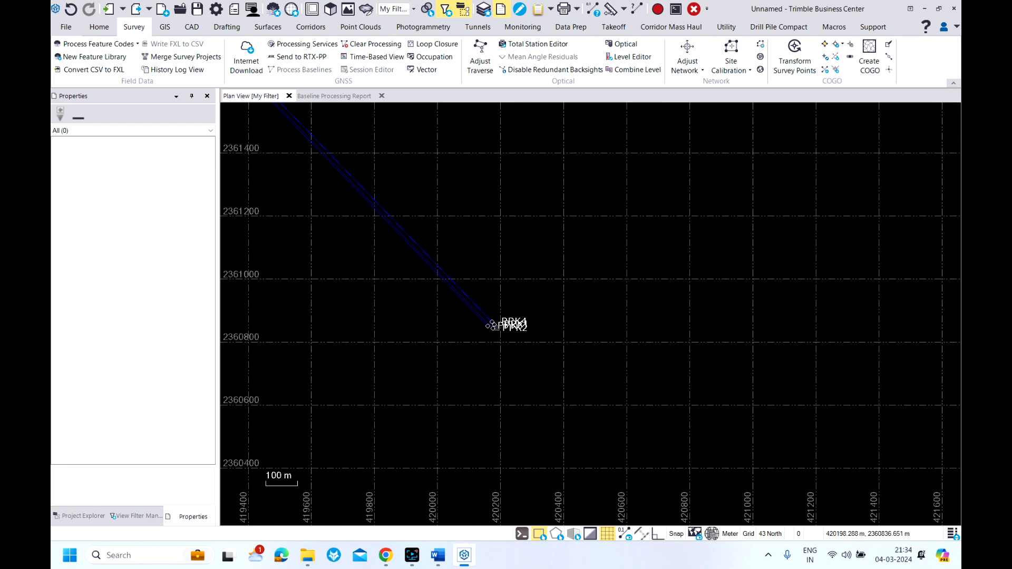
pyautogui.scroll(4, 495, 328)
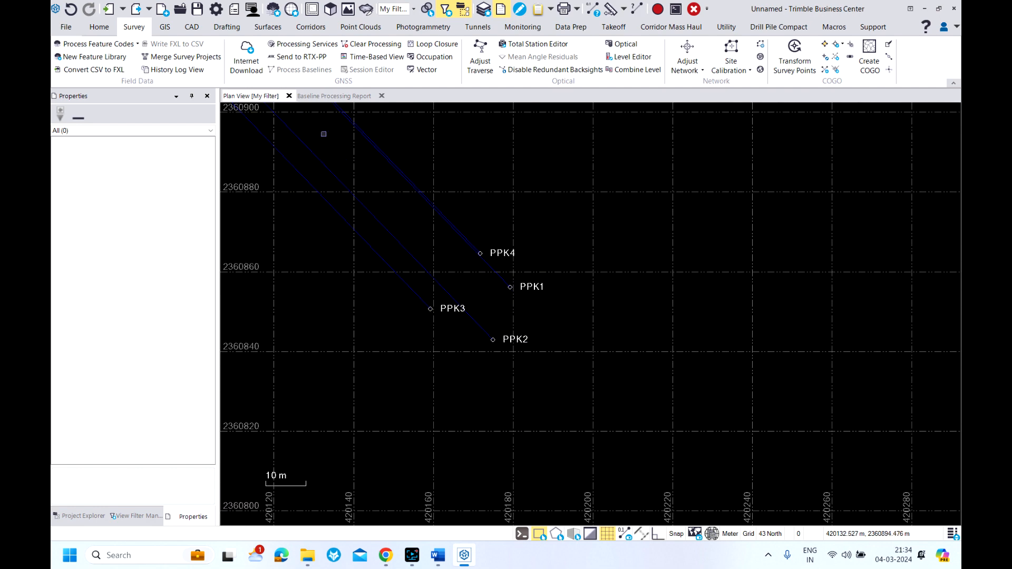
pyautogui.click(99, 27)
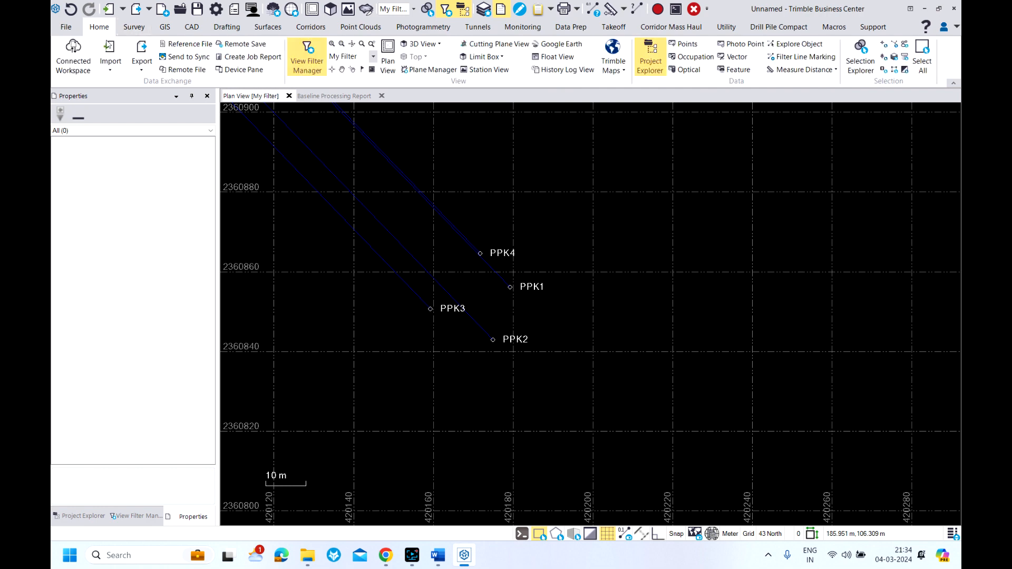
pyautogui.click(142, 51)
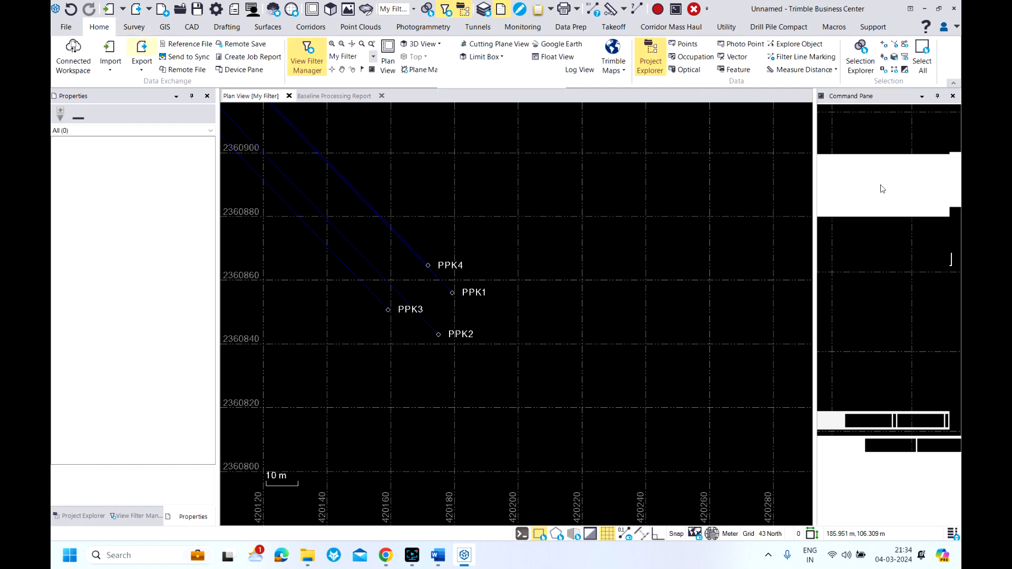
pyautogui.click(890, 155)
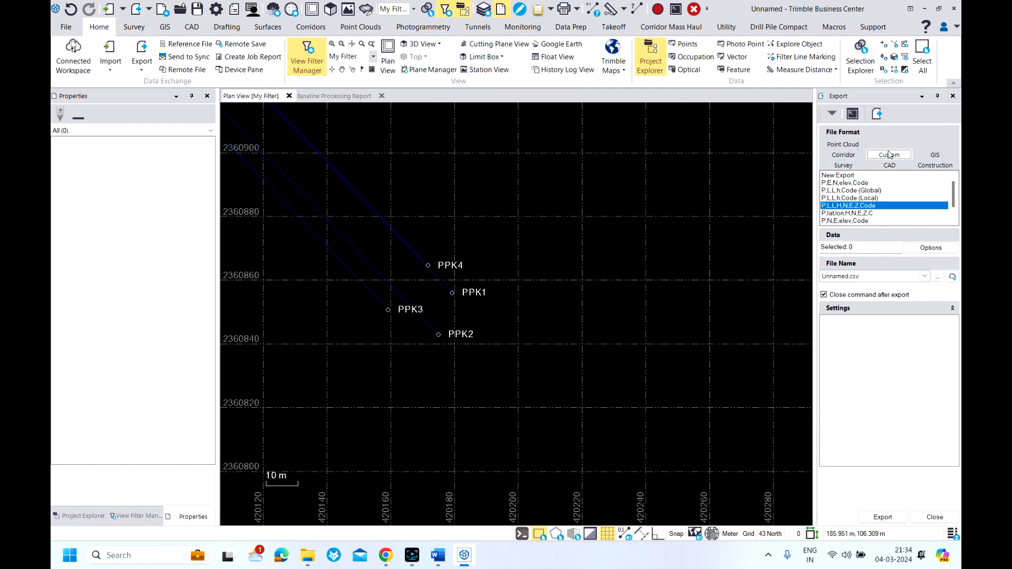
pyautogui.click(849, 184)
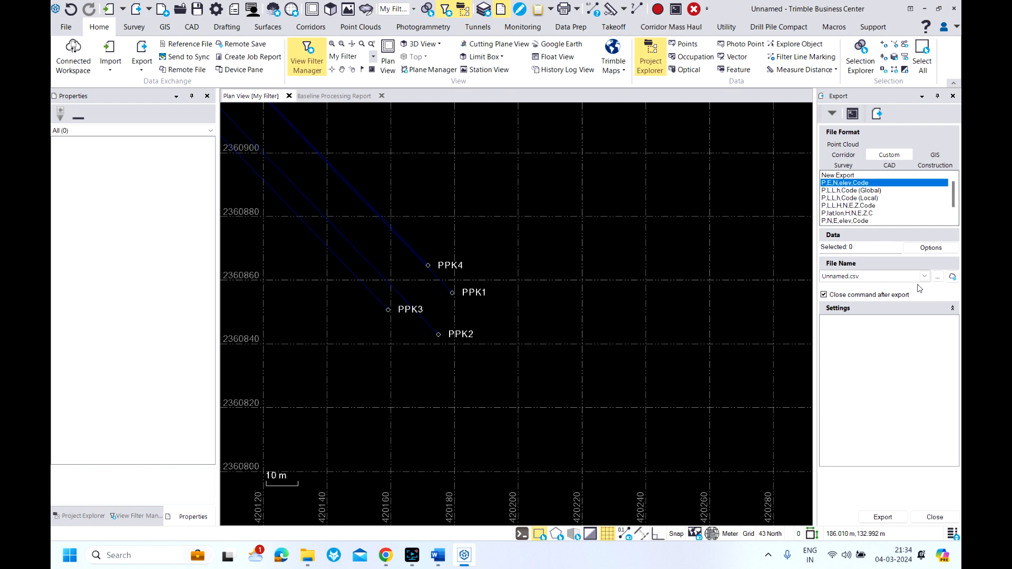
# Select all points as export data and remove the AKKALKUA base from the selection, keeping only PPK1 to PPK4
pyautogui.click(927, 248)
pyautogui.click(858, 262)
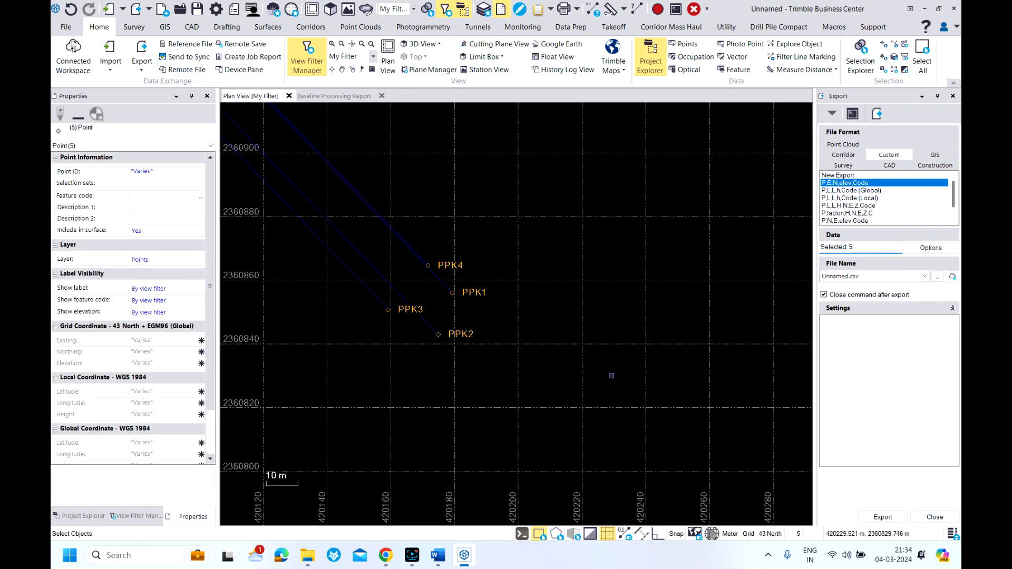
pyautogui.scroll(-5, 612, 376)
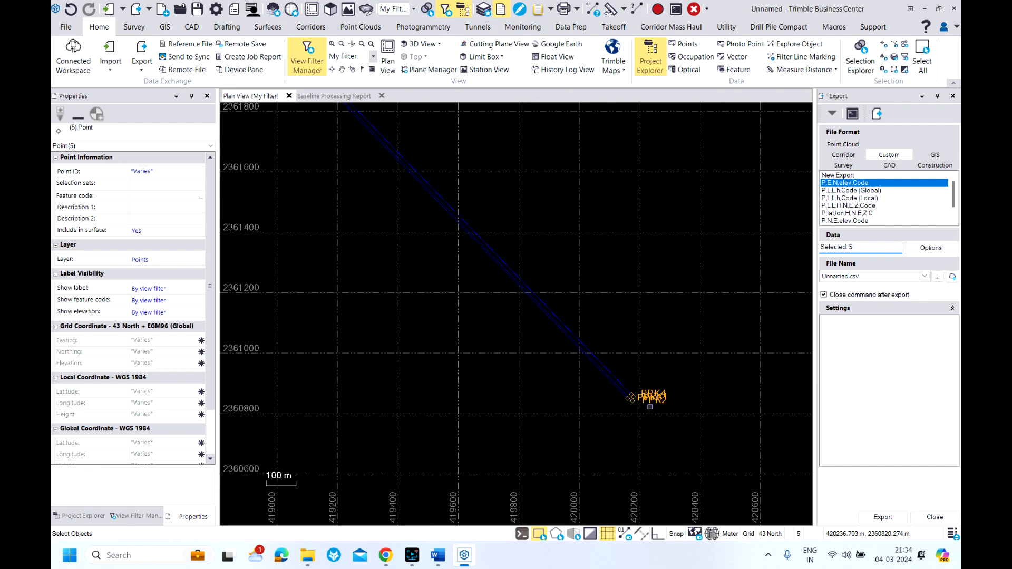
pyautogui.scroll(-2, 650, 407)
pyautogui.scroll(-10, 636, 418)
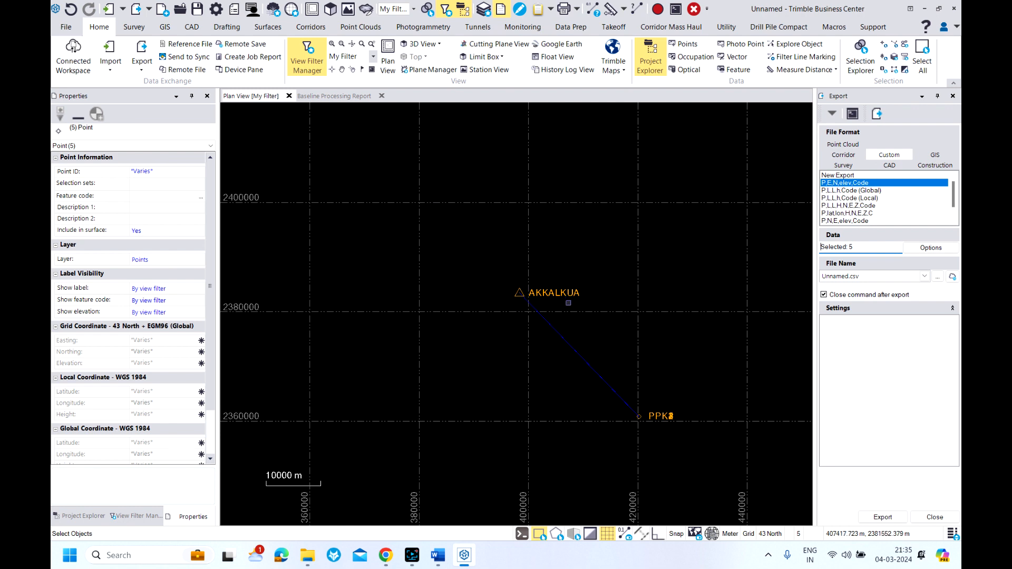
pyautogui.keyDown('ctrl'); pyautogui.click(558, 293); pyautogui.keyUp('ctrl')
pyautogui.scroll(5, 634, 407)
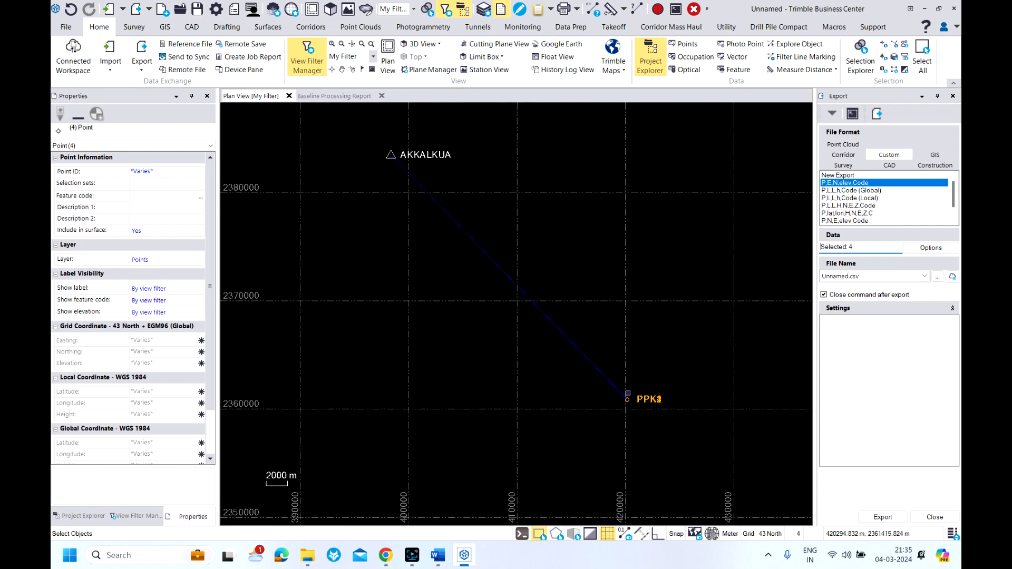
pyautogui.scroll(12, 634, 408)
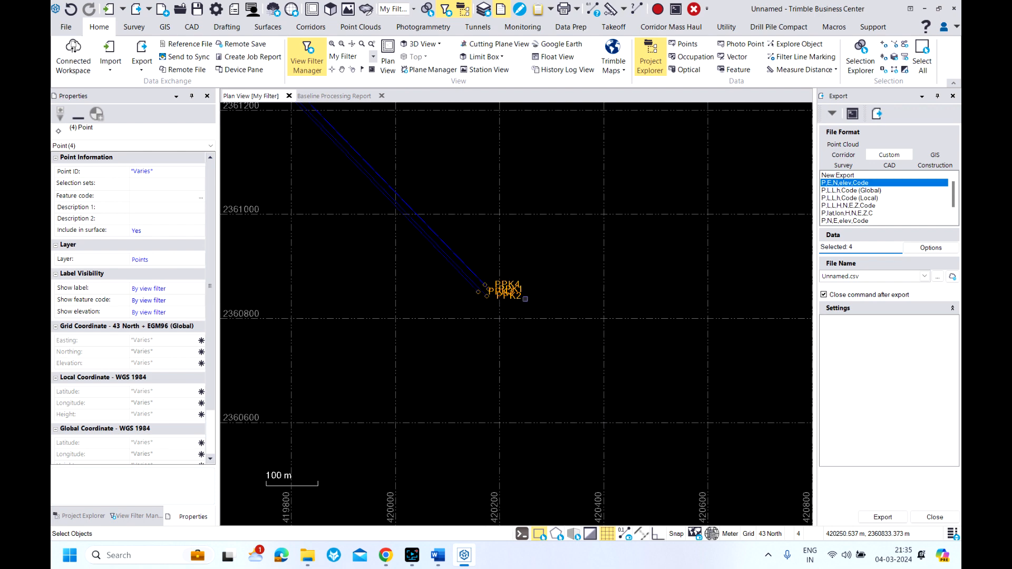
# Export the selected points as Test 04.03.24.csv into the PPK Training folder on the Desktop
pyautogui.click(938, 277)
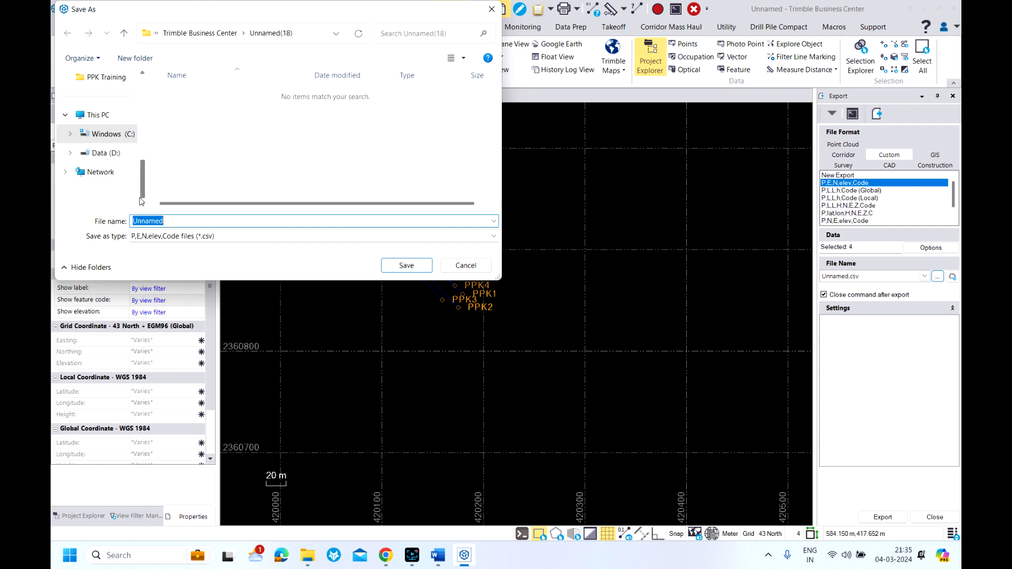
pyautogui.scroll(5, 126, 166)
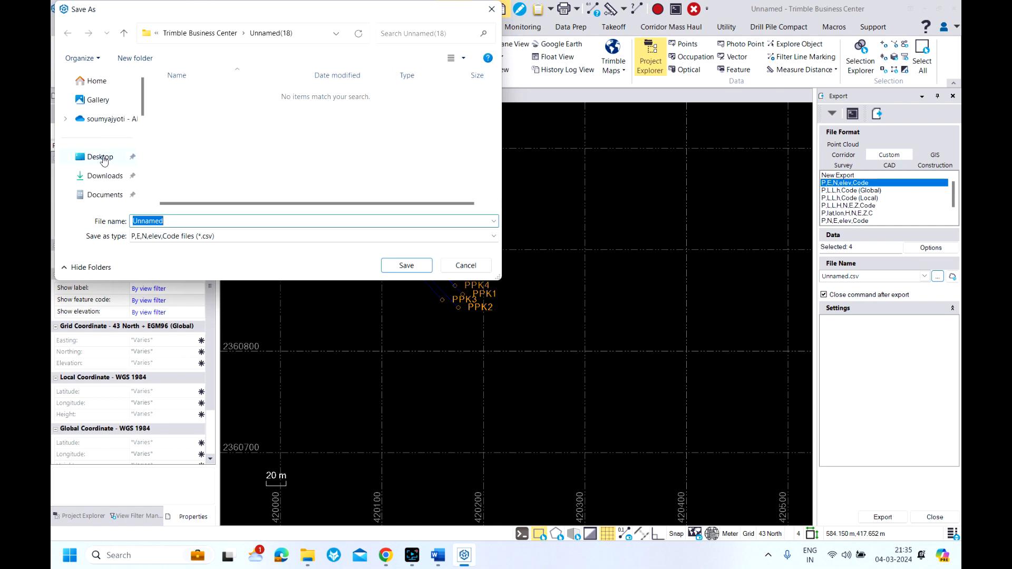
pyautogui.click(102, 156)
pyautogui.scroll(-1, 192, 167)
pyautogui.doubleClick(191, 151)
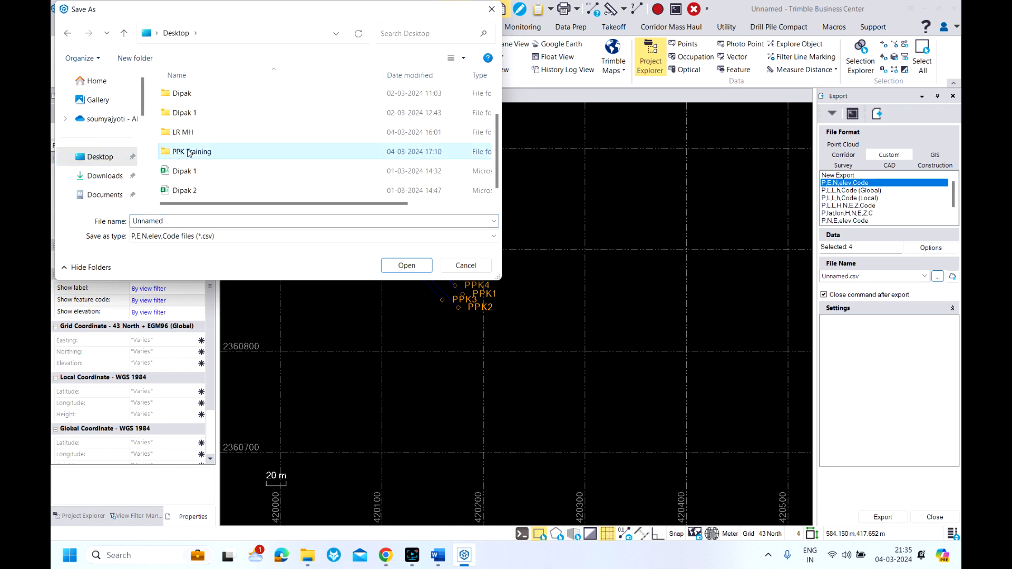
pyautogui.click(182, 226)
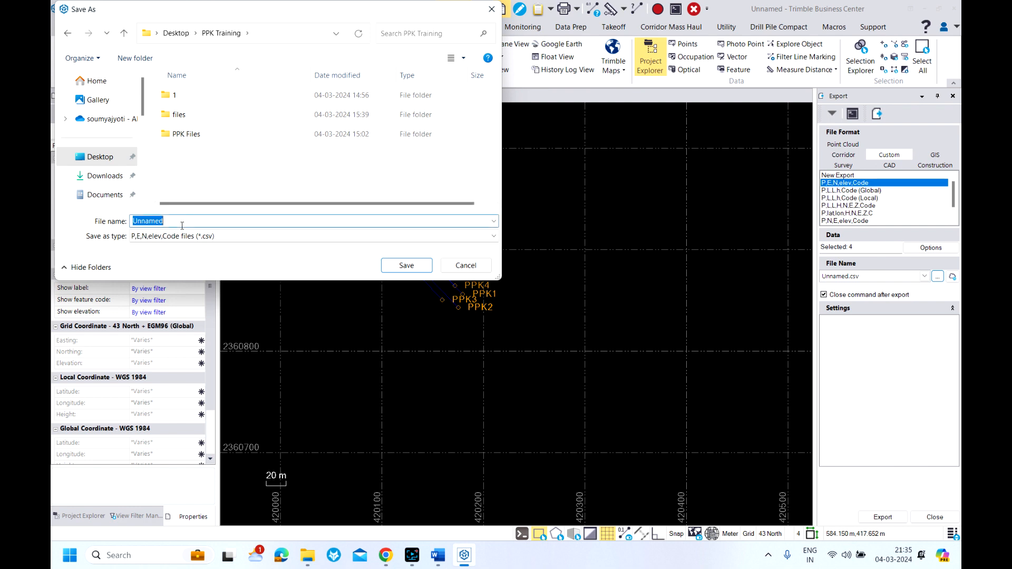
pyautogui.write('Test 04.03.24')
pyautogui.click(414, 271)
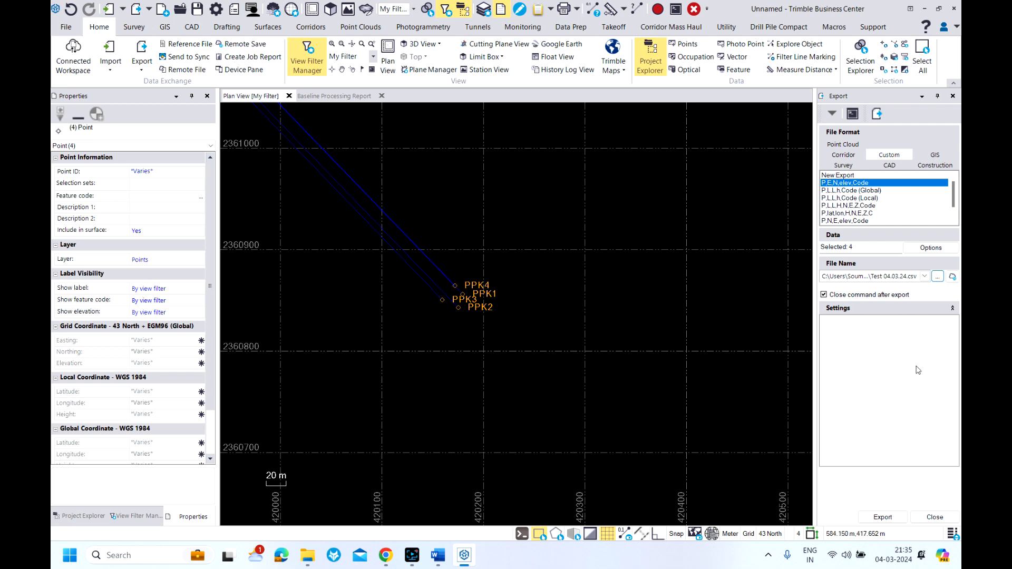
pyautogui.click(878, 522)
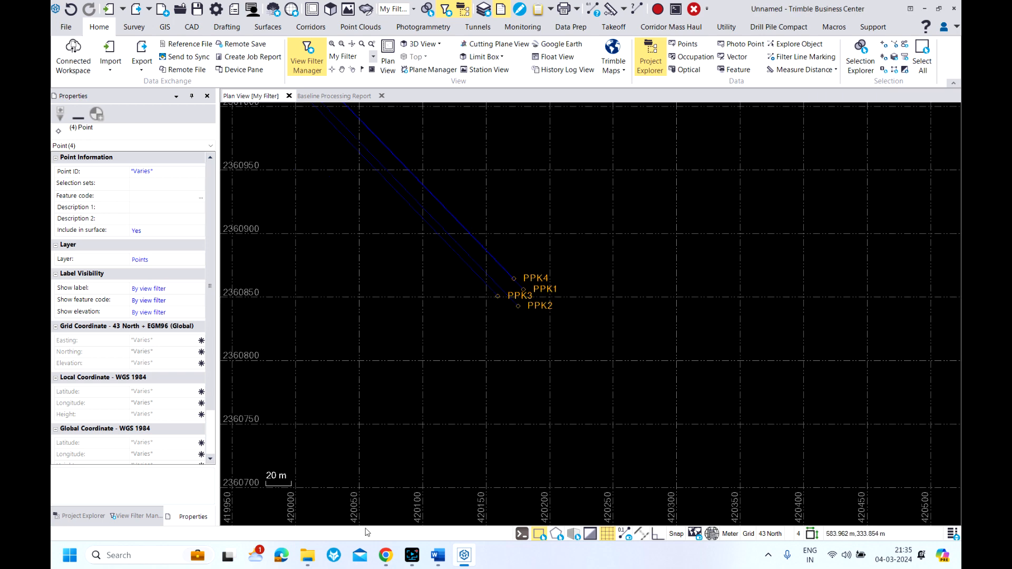
# Switch to File Explorer and open the exported Test 04.03.24 file from the PPK Training folder in a maximized Excel window
pyautogui.moveTo(305, 556)
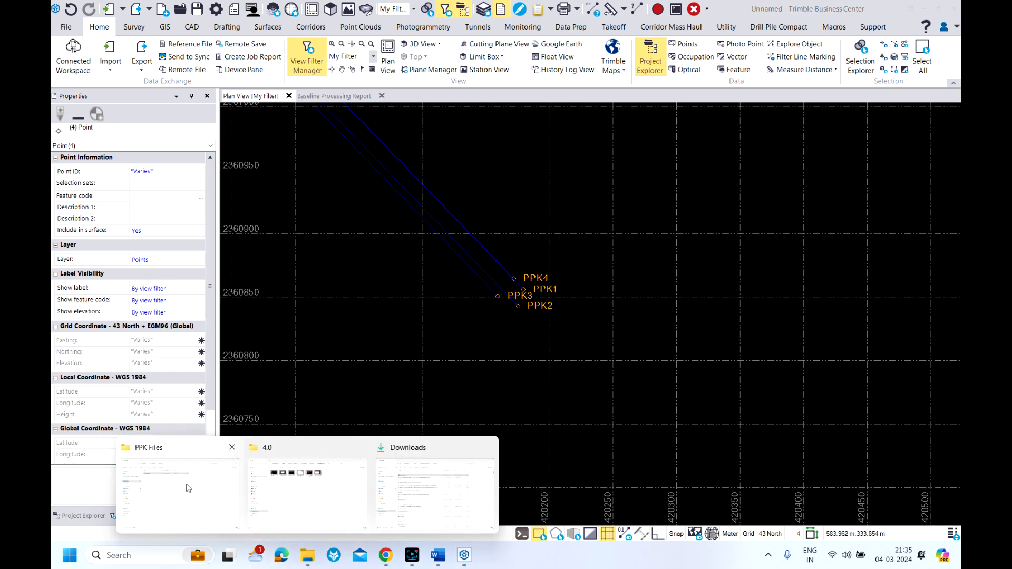
pyautogui.click(211, 480)
pyautogui.click(132, 37)
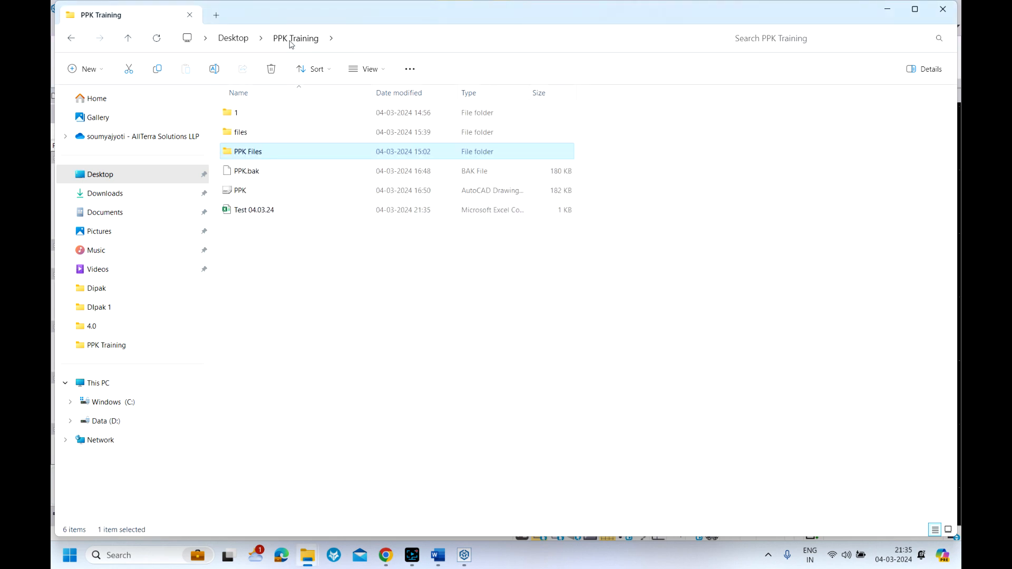
pyautogui.doubleClick(254, 210)
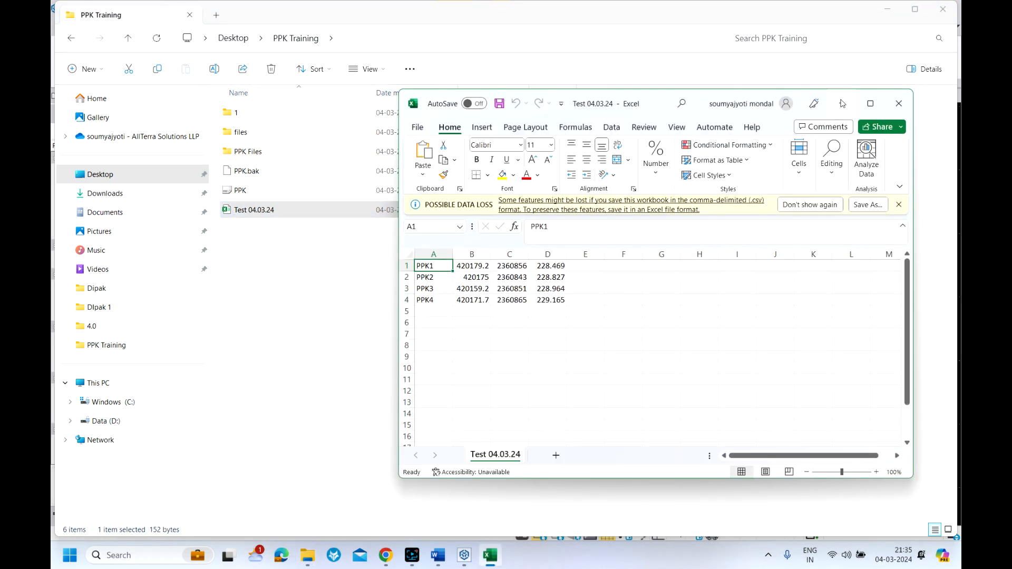
pyautogui.click(871, 103)
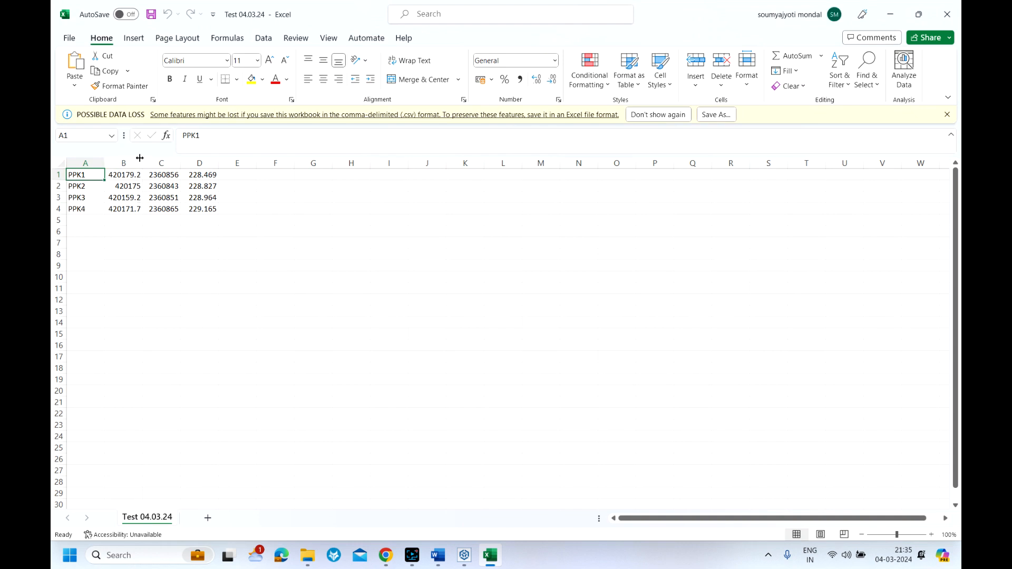
# Widen the easting and northing columns to check the full coordinates, and close the file without saving
pyautogui.moveTo(140, 158); pyautogui.dragTo(200, 163)
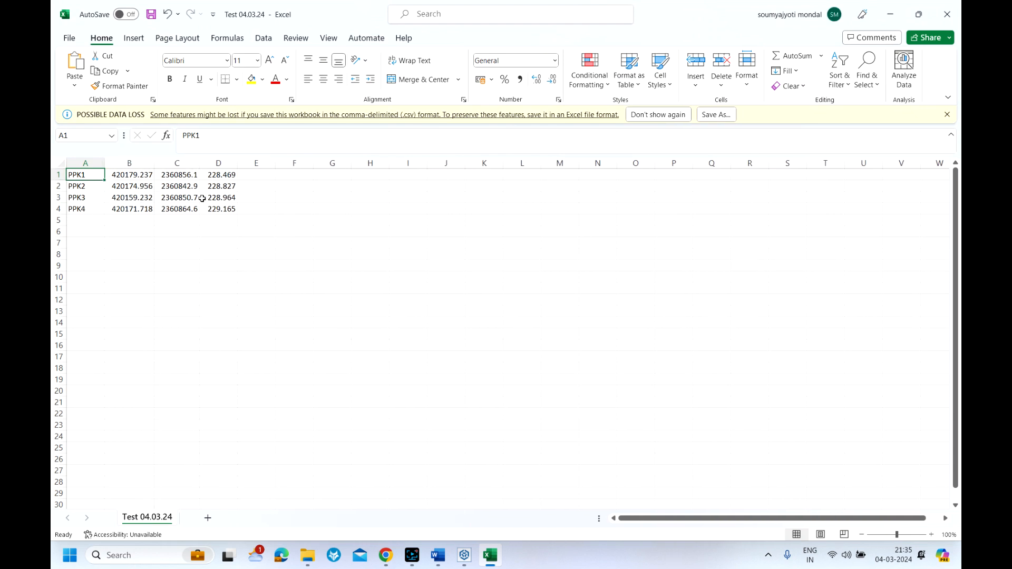
pyautogui.click(947, 14)
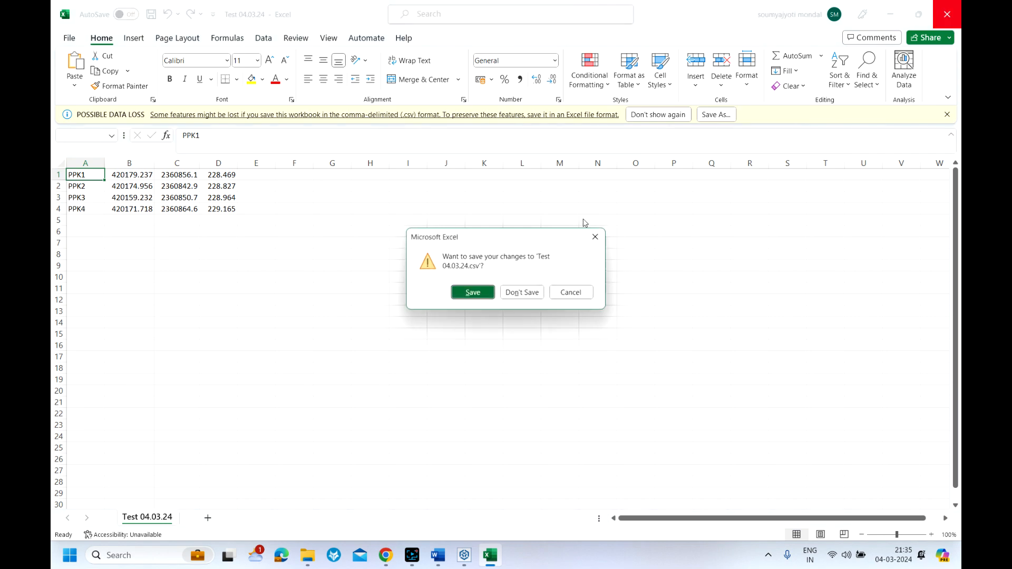
pyautogui.click(517, 293)
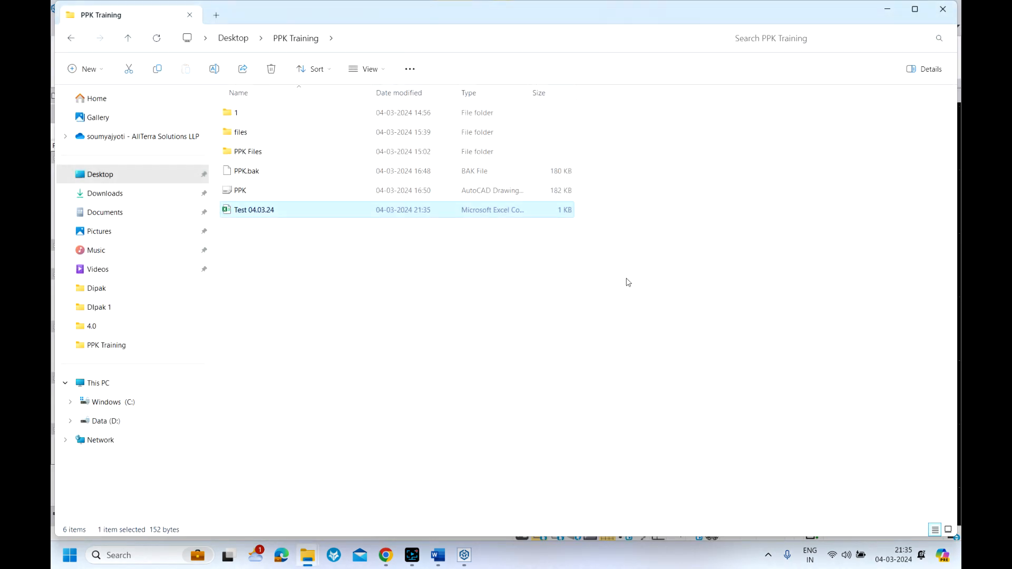
pyautogui.click(885, 8)
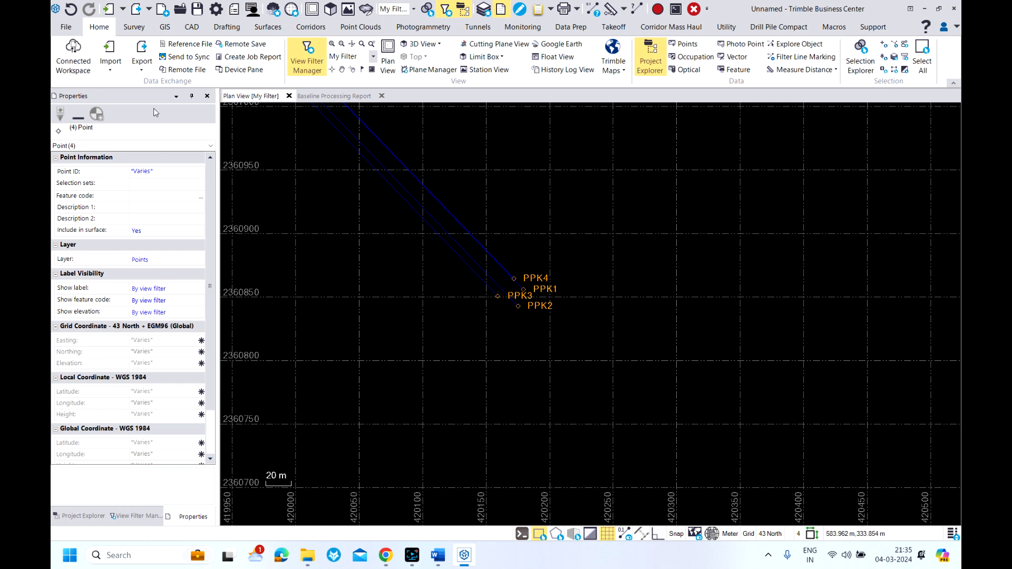
# Export the selected PPK points with the DXF exporter as PPK test.dxf into the PPK Training folder
pyautogui.click(142, 49)
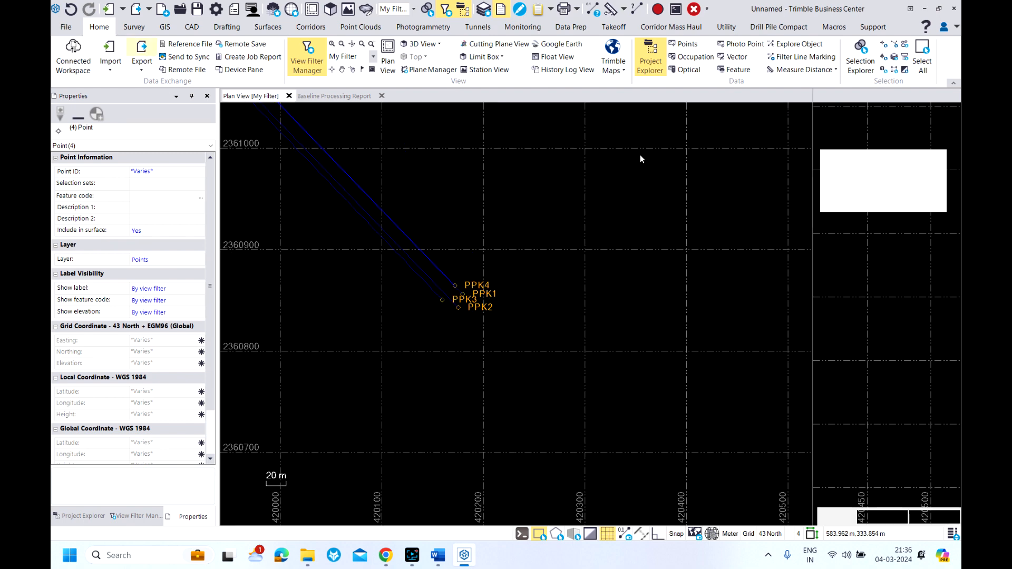
pyautogui.click(891, 165)
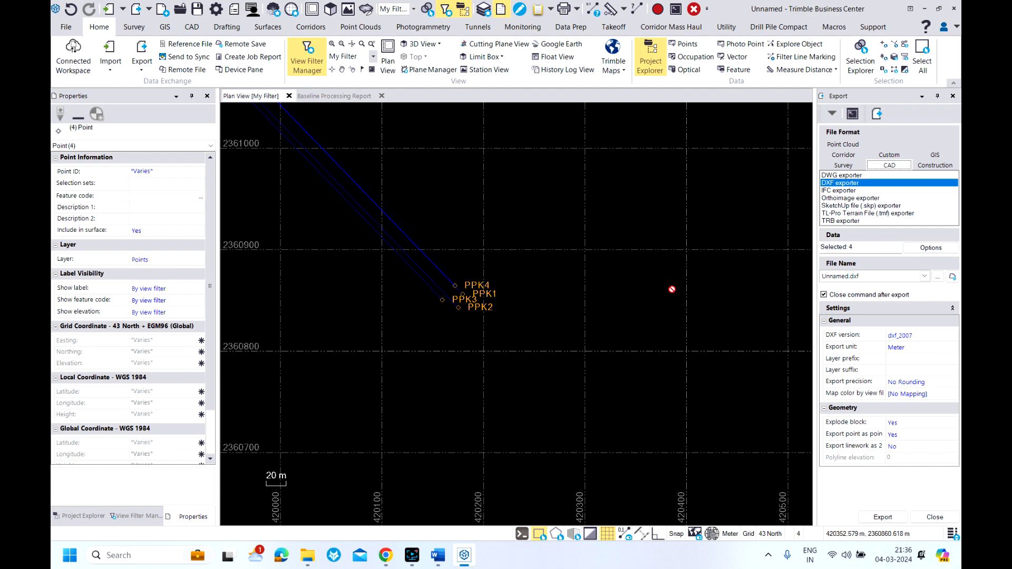
pyautogui.click(938, 277)
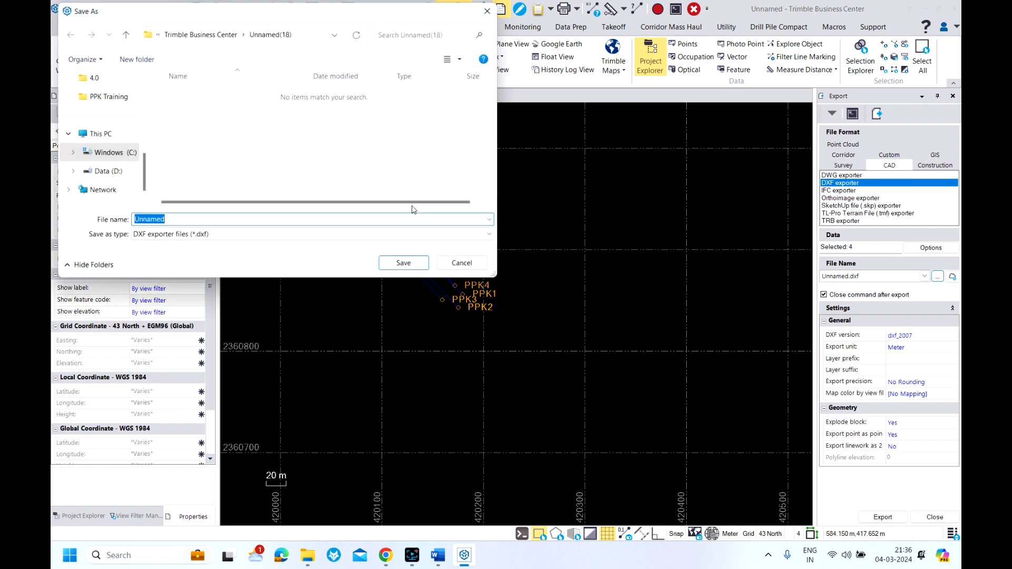
pyautogui.click(103, 96)
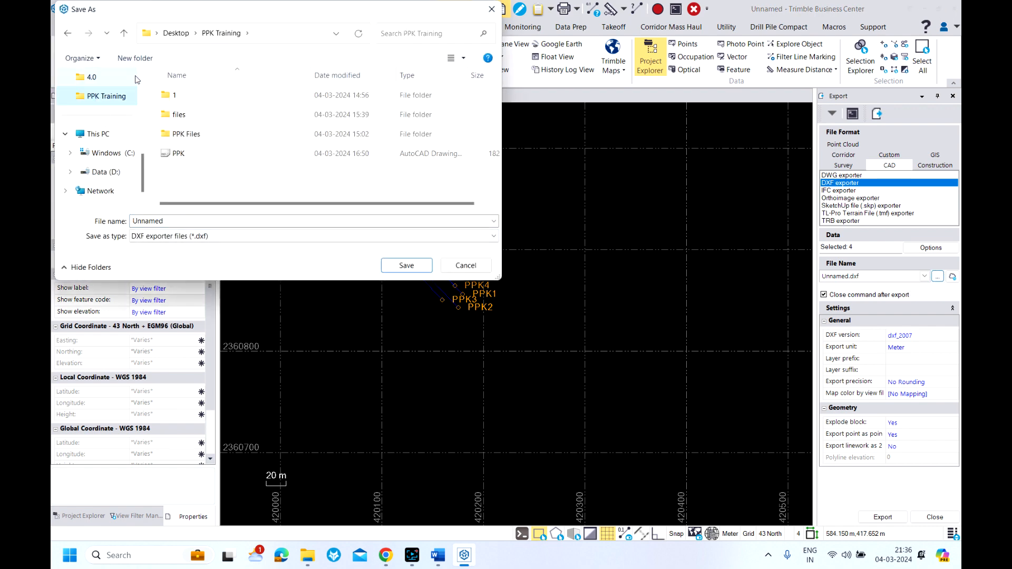
pyautogui.doubleClick(177, 222)
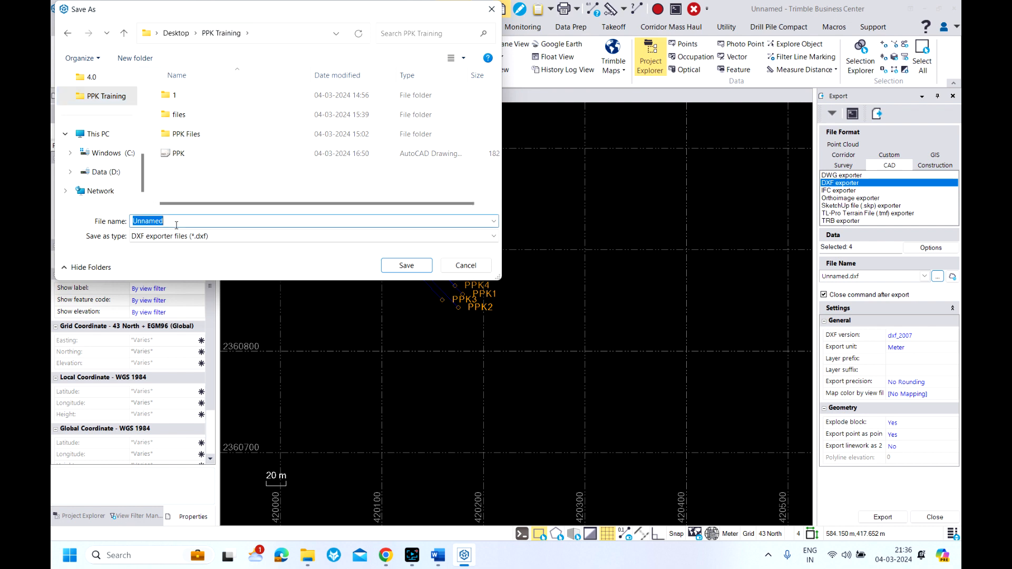
pyautogui.write('PPK test')
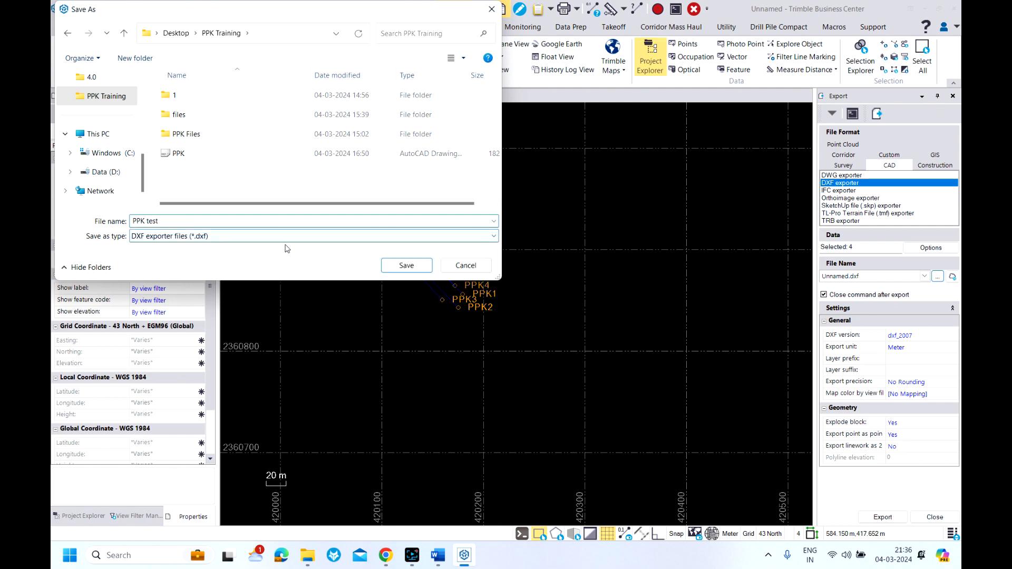
pyautogui.click(407, 265)
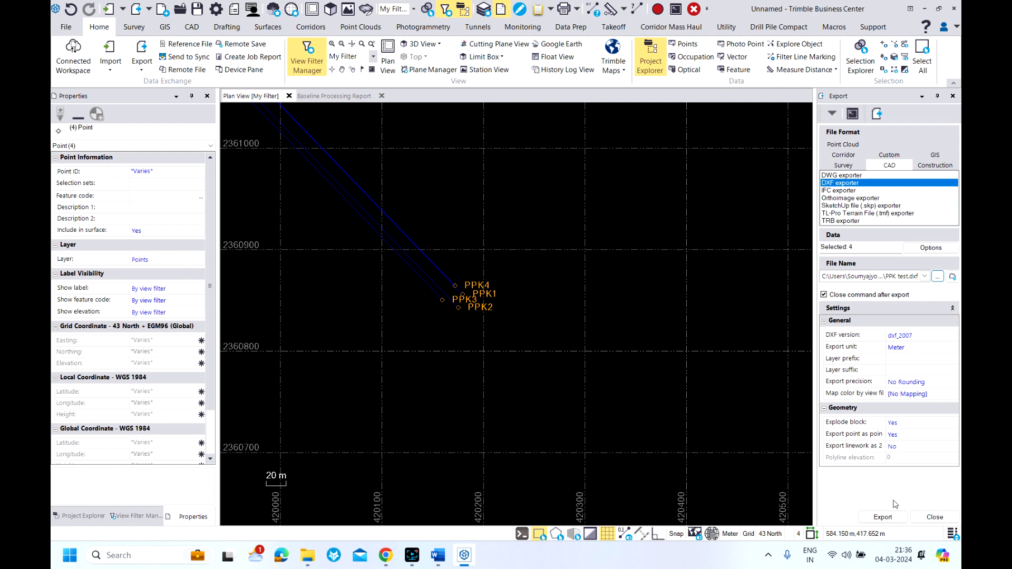
pyautogui.click(883, 518)
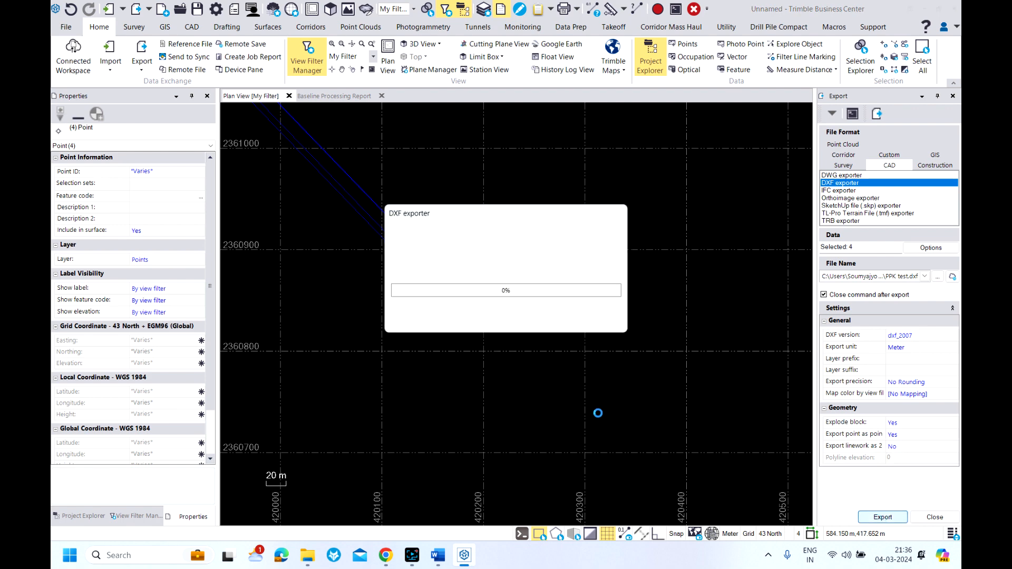
pyautogui.press('Return')
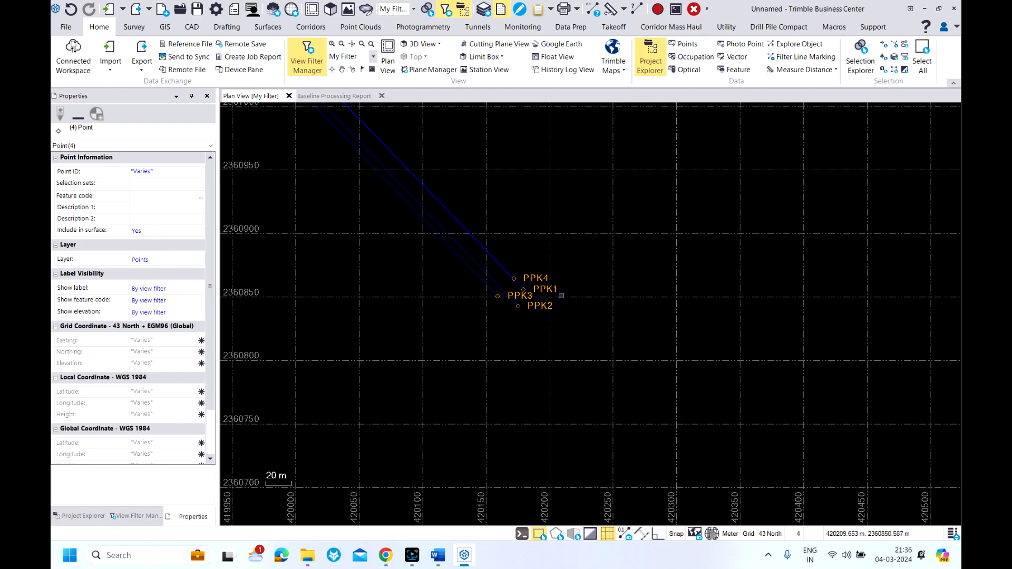
# Switch to File Explorer, open the PPK test drawing from the PPK Training folder in AutoCAD, and zoom to its extents
pyautogui.moveTo(304, 563)
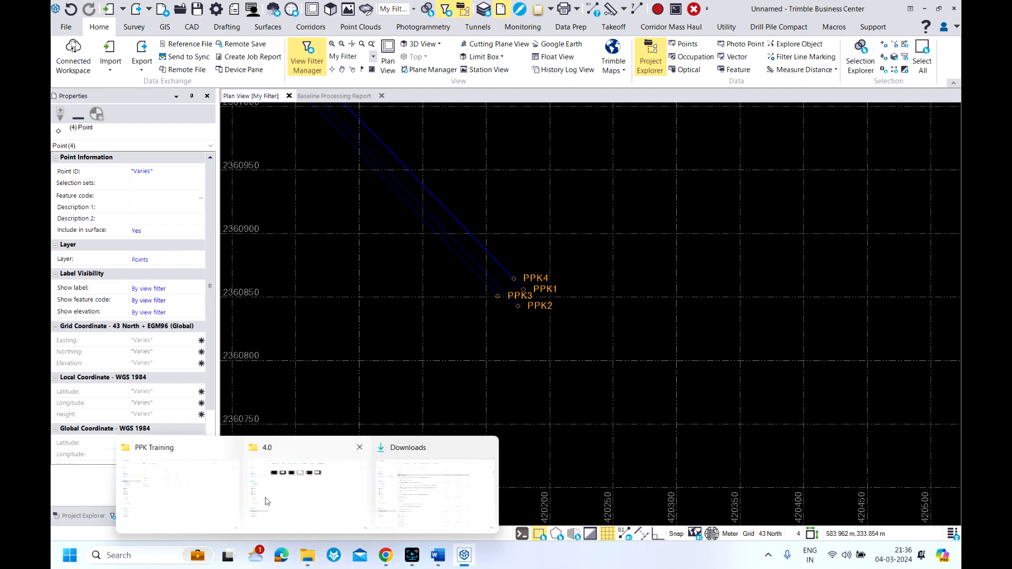
pyautogui.click(196, 500)
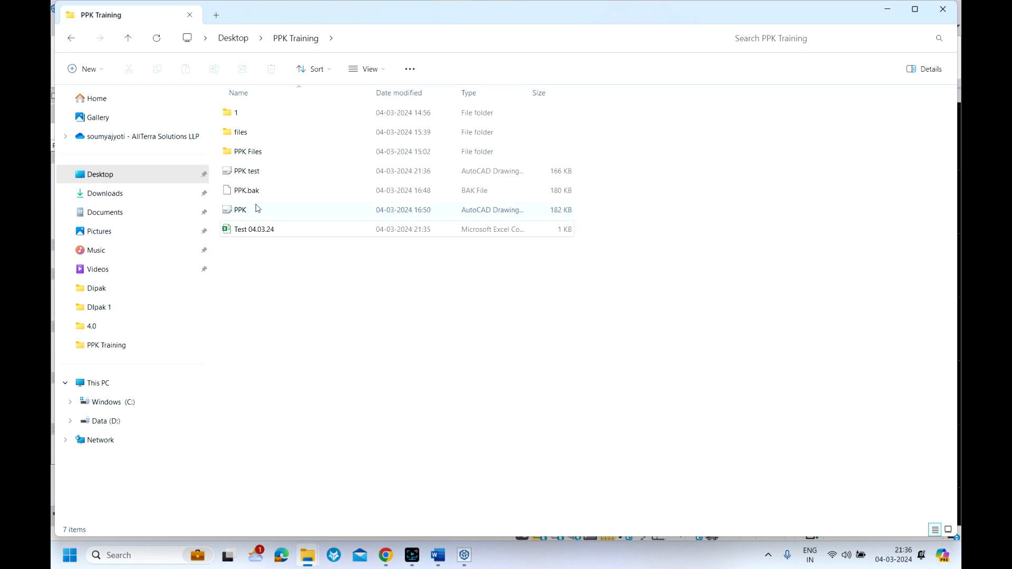
pyautogui.doubleClick(246, 174)
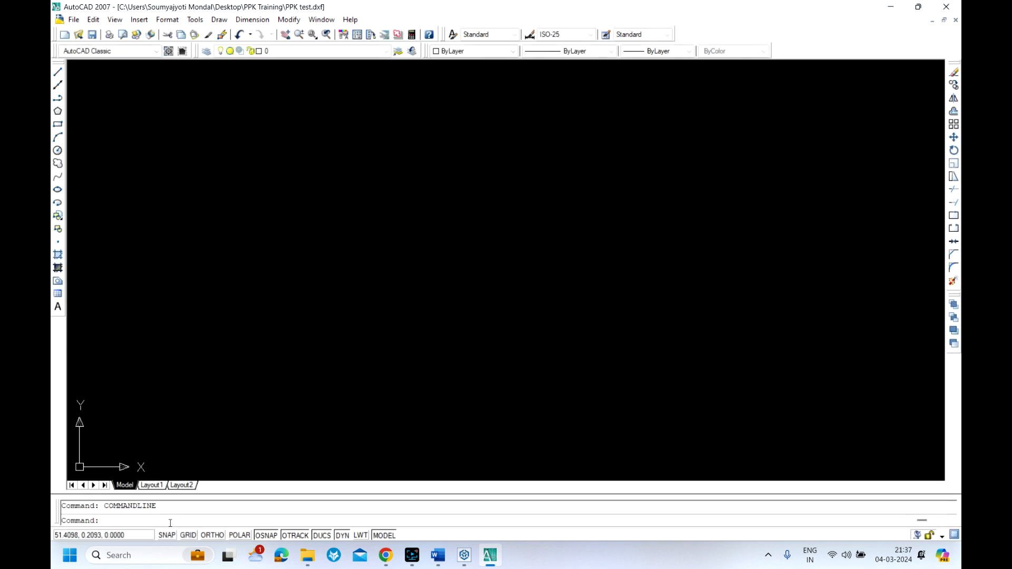
pyautogui.click(127, 521)
pyautogui.write('z')
pyautogui.press('Return')
pyautogui.write('e')
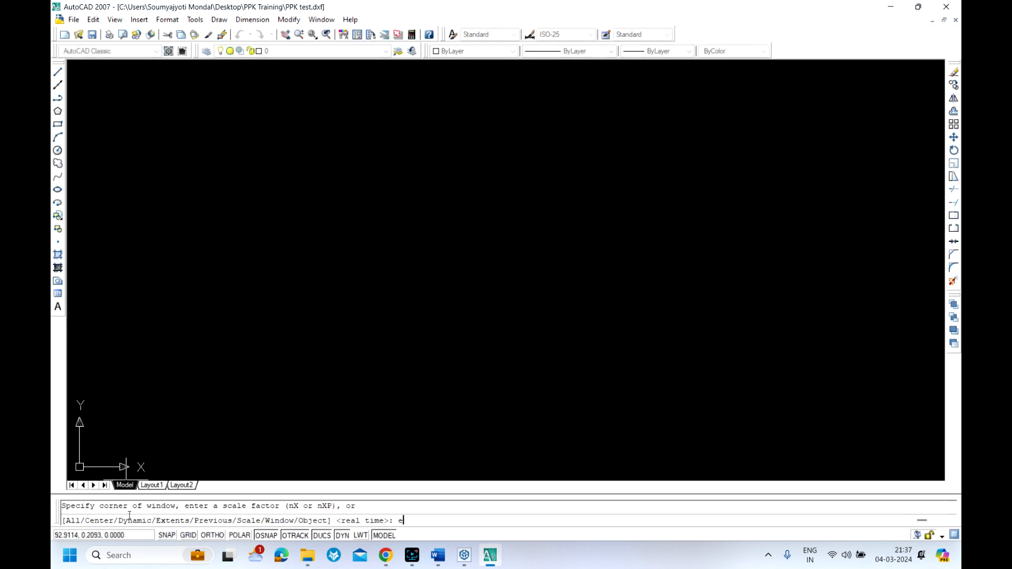
pyautogui.press('Return')
pyautogui.scroll(-2, 412, 307)
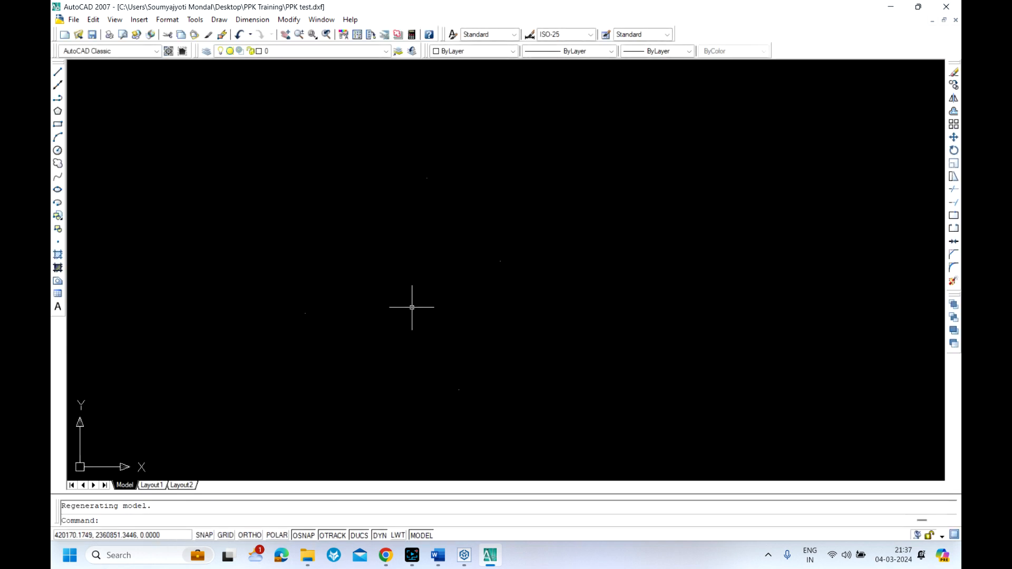
# Select all drawing objects and turn on the ELEVATION and POINT_NUMBER layers
pyautogui.hotkey('ctrl', 'a')
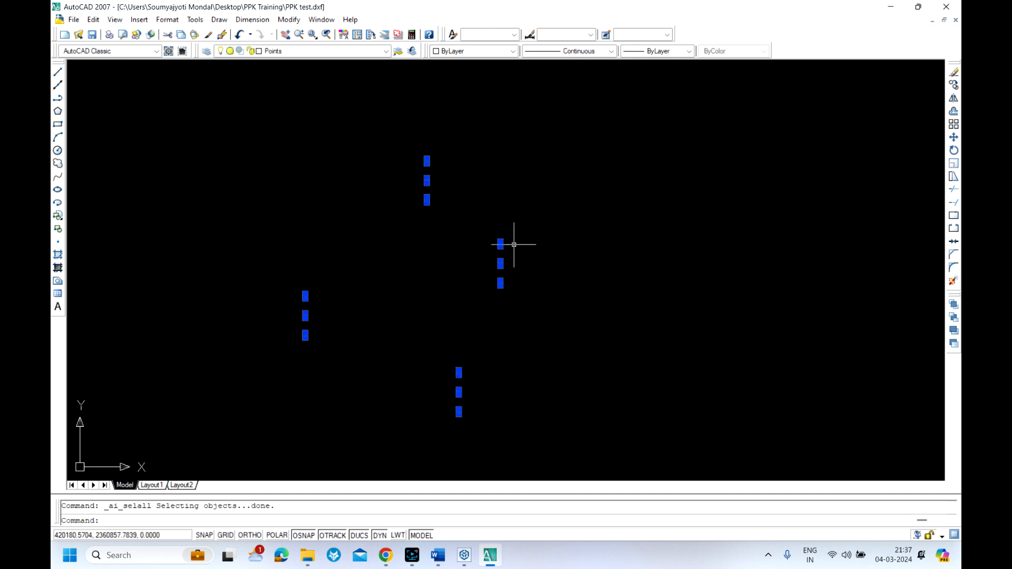
pyautogui.click(386, 50)
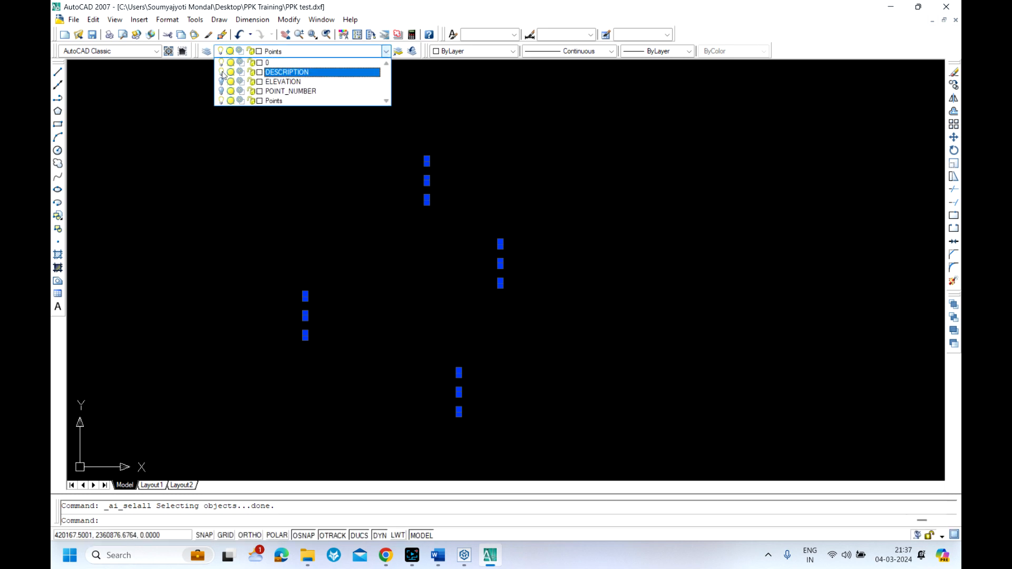
pyautogui.click(222, 91)
pyautogui.click(537, 203)
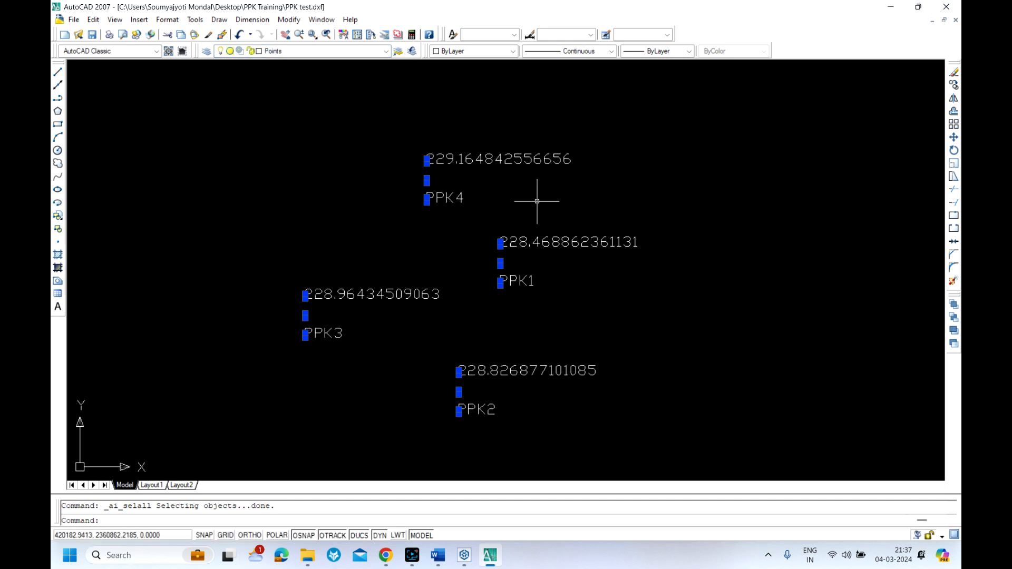
# Set the point style to the circle with an X at size 1 percent relative to screen, and check the labelled points
pyautogui.click(168, 19)
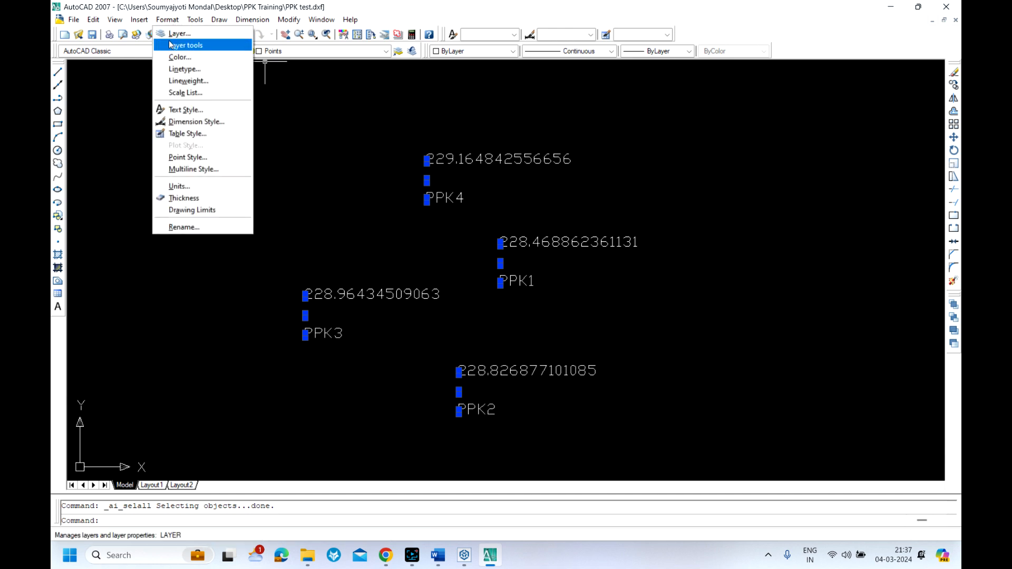
pyautogui.click(182, 157)
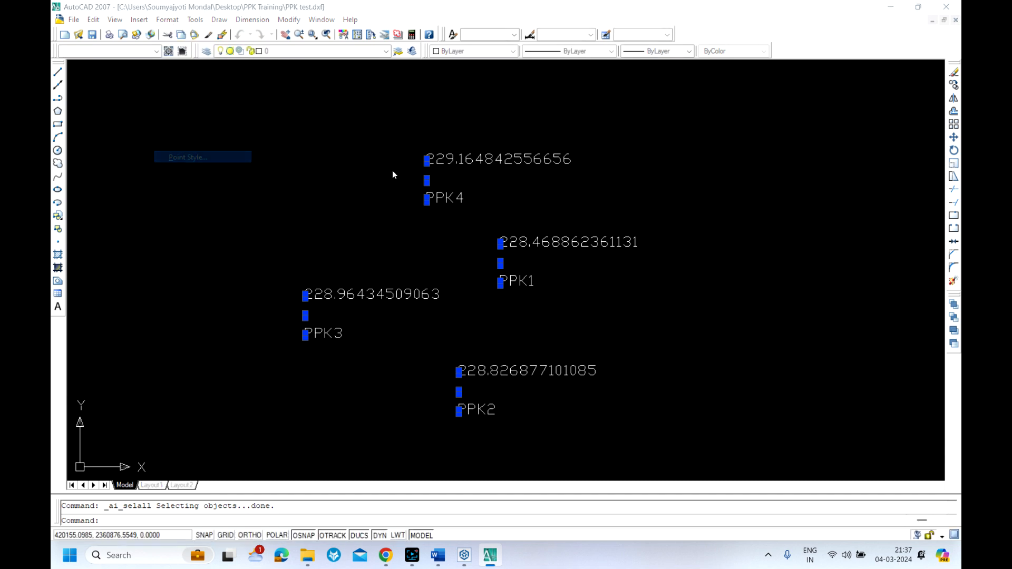
pyautogui.click(534, 220)
pyautogui.doubleClick(512, 300)
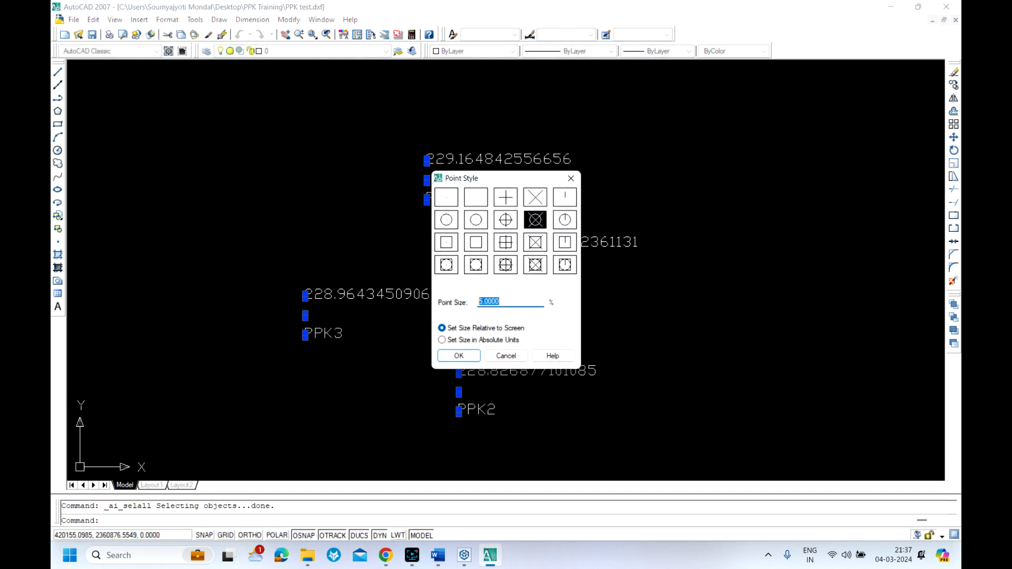
pyautogui.write('1')
pyautogui.click(459, 355)
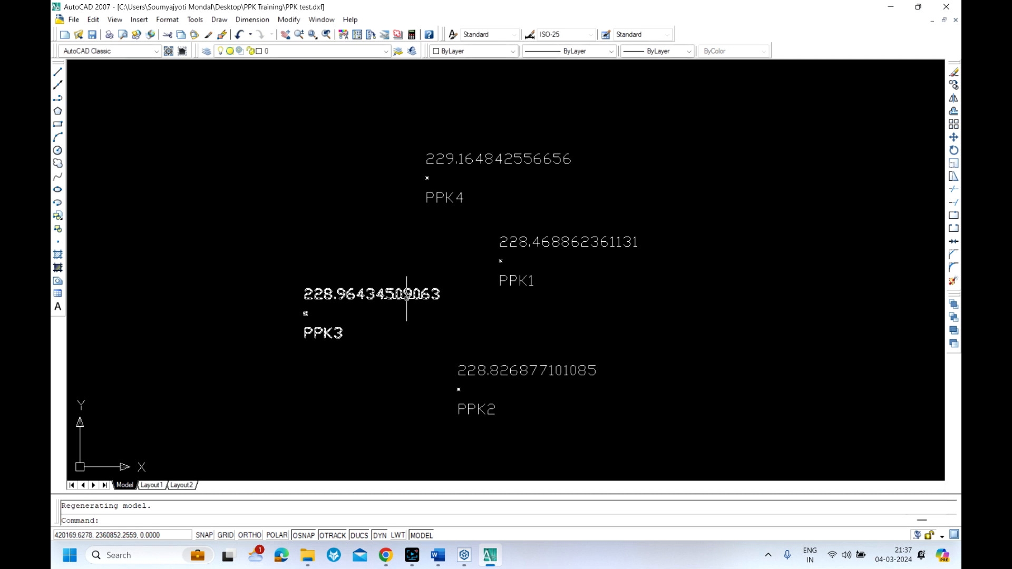
pyautogui.scroll(6, 301, 316)
pyautogui.scroll(-4, 298, 315)
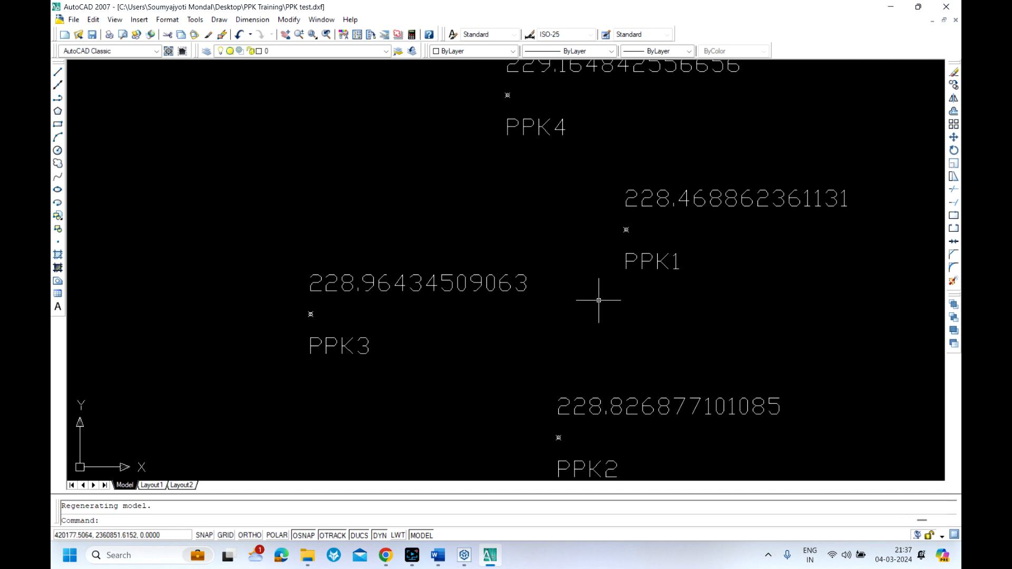
pyautogui.scroll(-2, 596, 288)
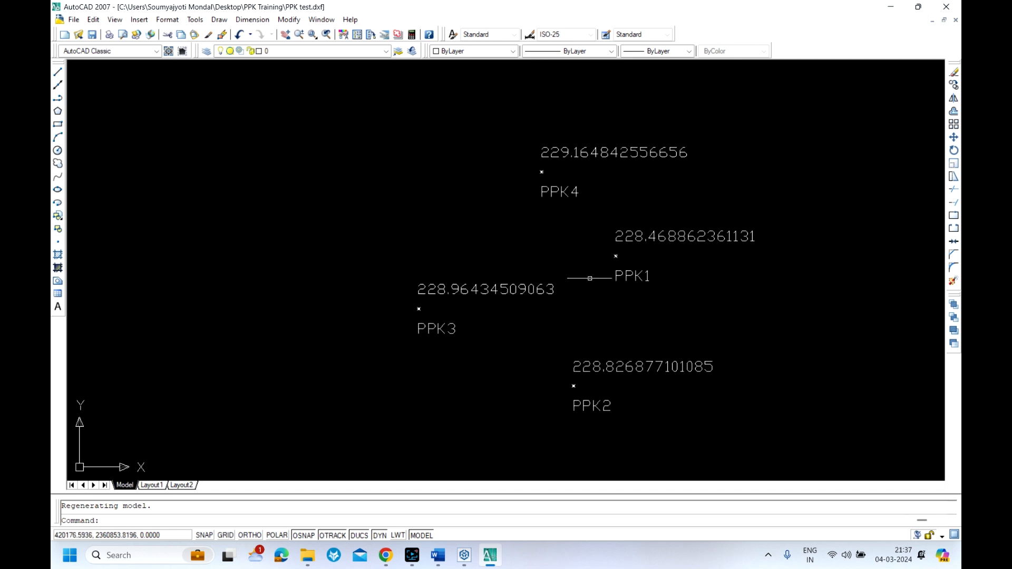
pyautogui.moveTo(497, 224); pyautogui.dragTo(433, 216)
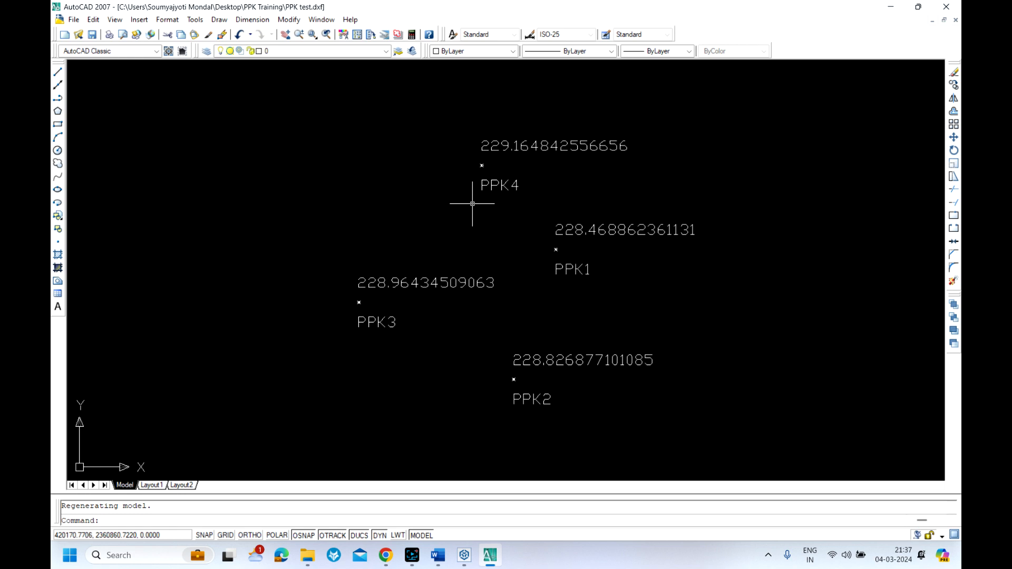
# Minimize the drawing, switch to Trimble Business Center, and set up a GIS export of the selected points with the Kml/Kmz exporter
pyautogui.click(891, 7)
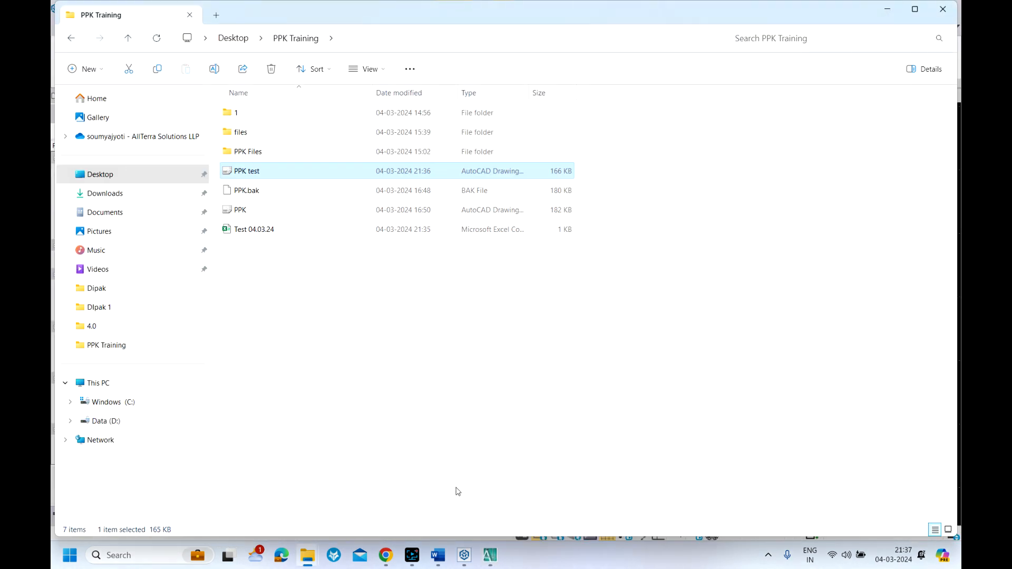
pyautogui.moveTo(464, 556)
pyautogui.click(461, 513)
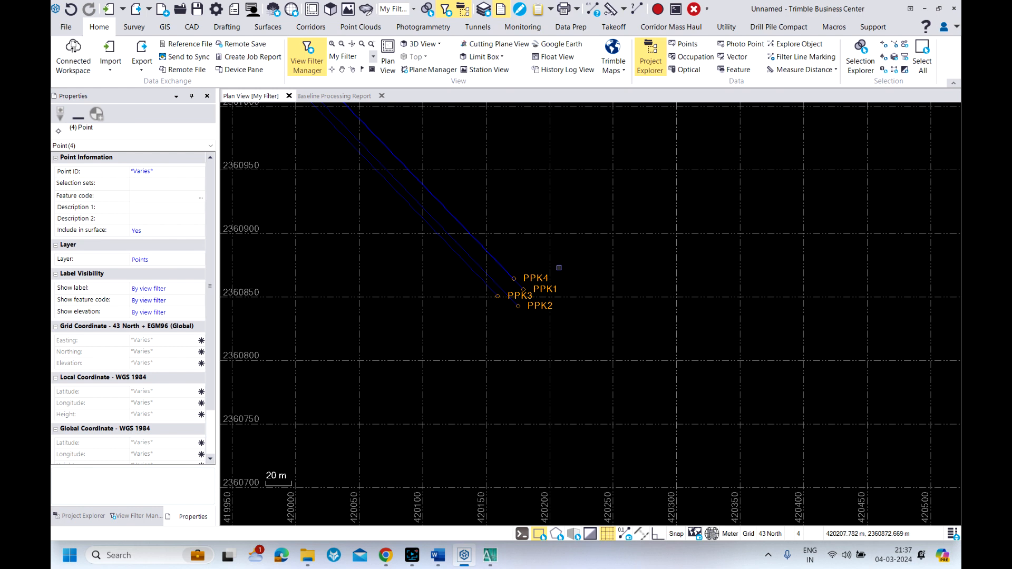
pyautogui.scroll(1, 559, 267)
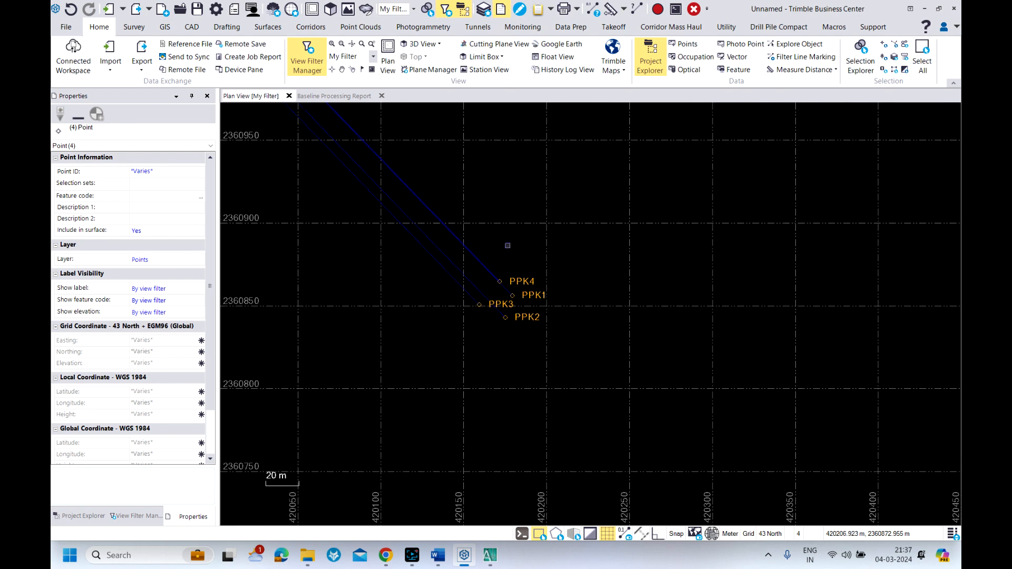
pyautogui.click(138, 52)
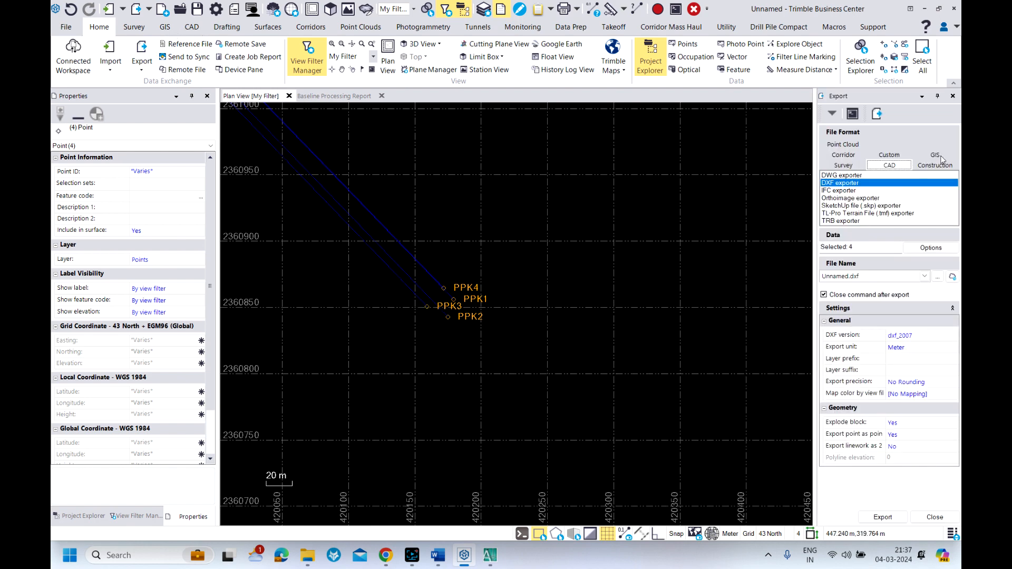
pyautogui.click(935, 155)
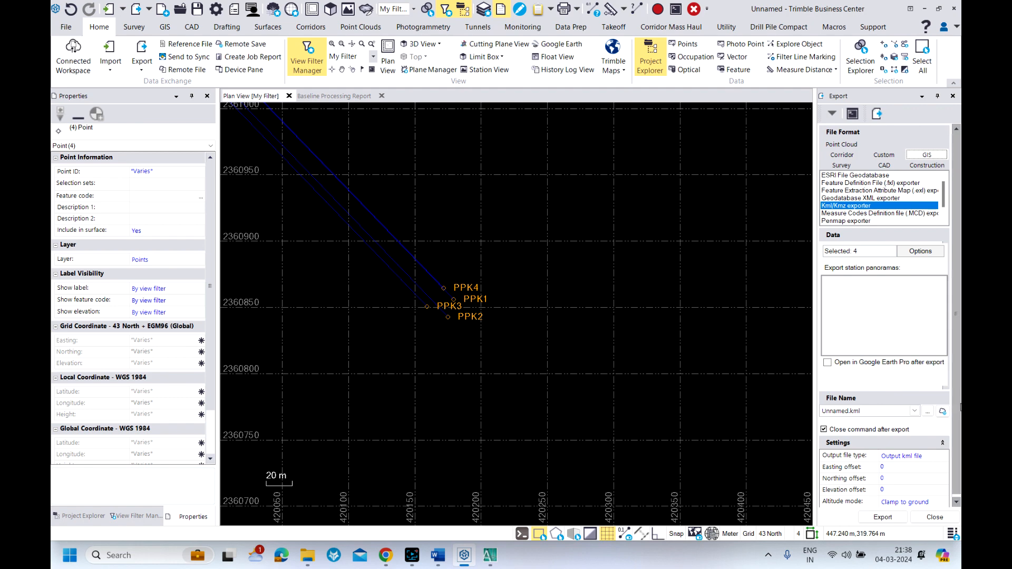
pyautogui.moveTo(957, 405); pyautogui.dragTo(957, 423)
# Name the KML output PPK 04.03.24 in the PPK Training folder and export the selected points
pyautogui.click(927, 409)
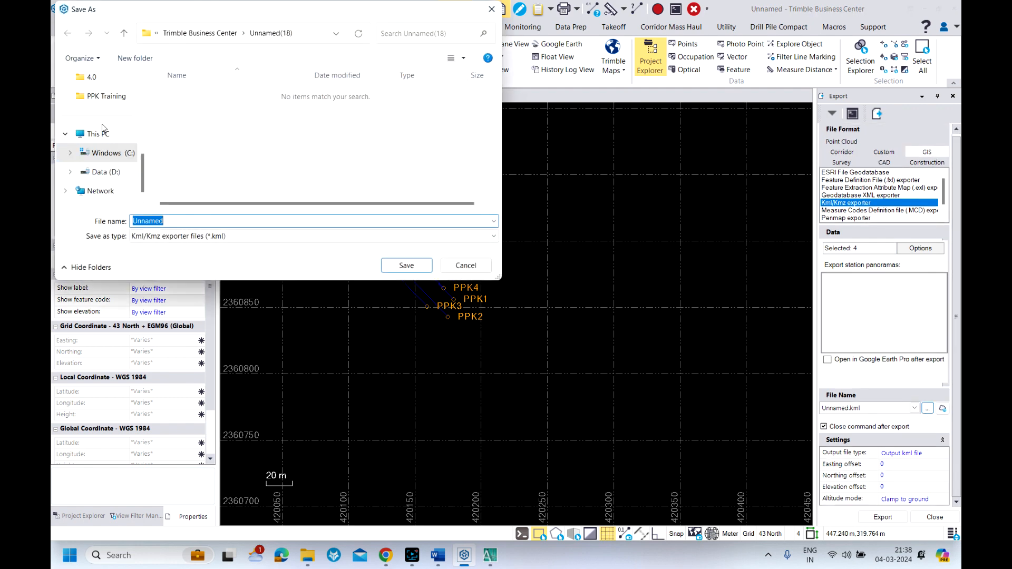
pyautogui.scroll(4, 101, 153)
pyautogui.scroll(-2, 103, 142)
pyautogui.scroll(-3, 104, 171)
pyautogui.click(101, 96)
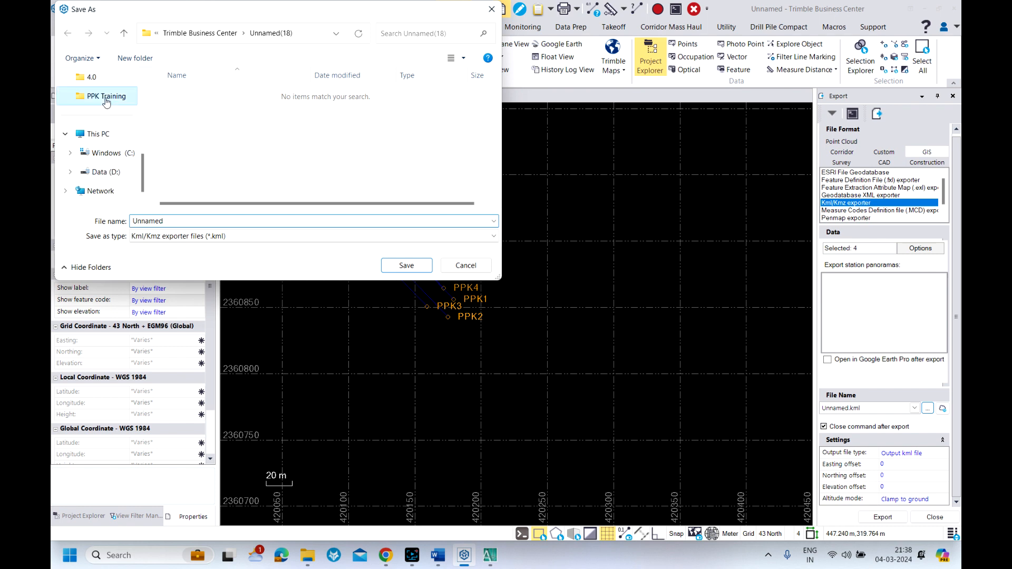
pyautogui.doubleClick(186, 223)
pyautogui.write('P')
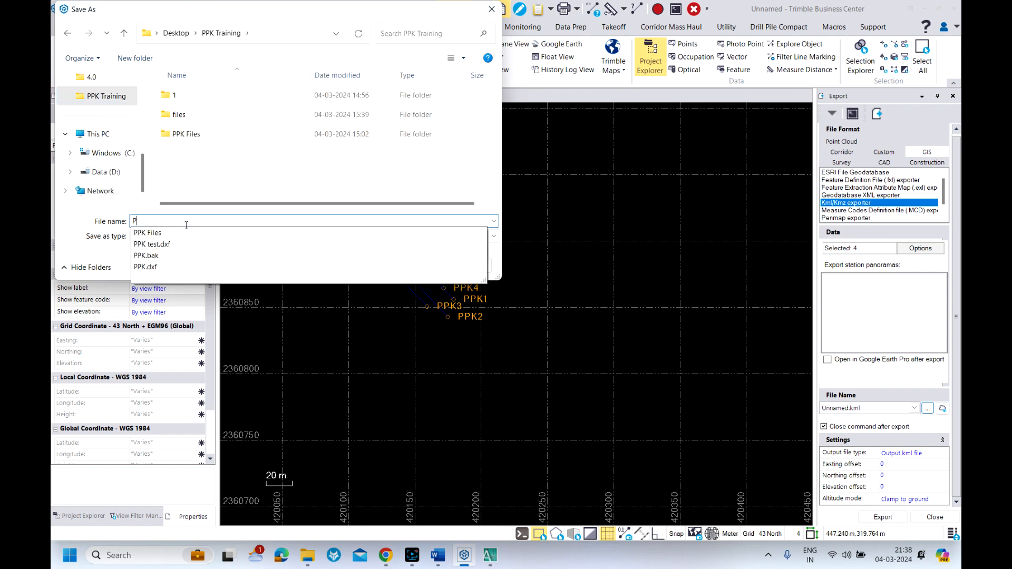
pyautogui.write('PK ')
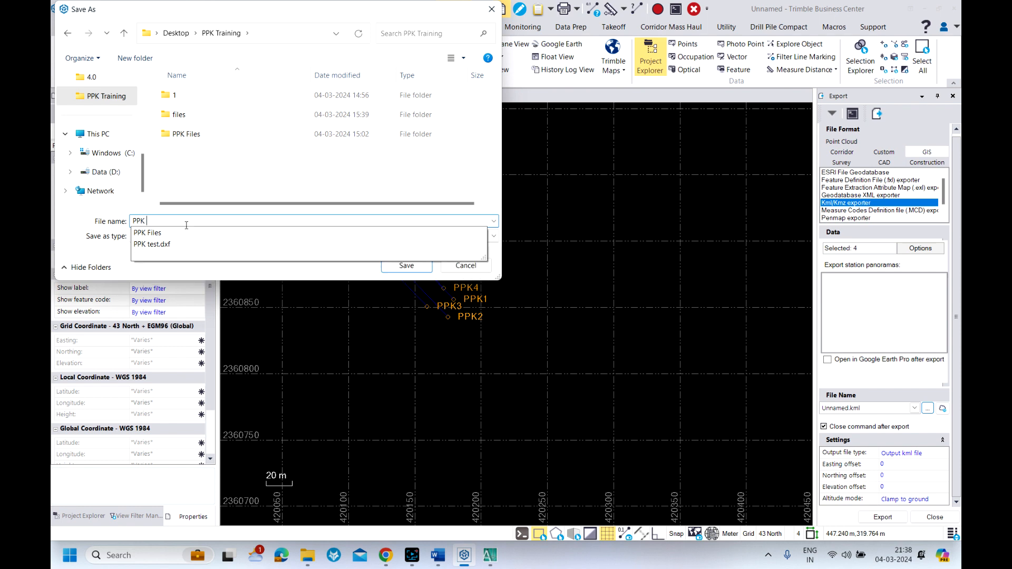
pyautogui.write('04.03.24')
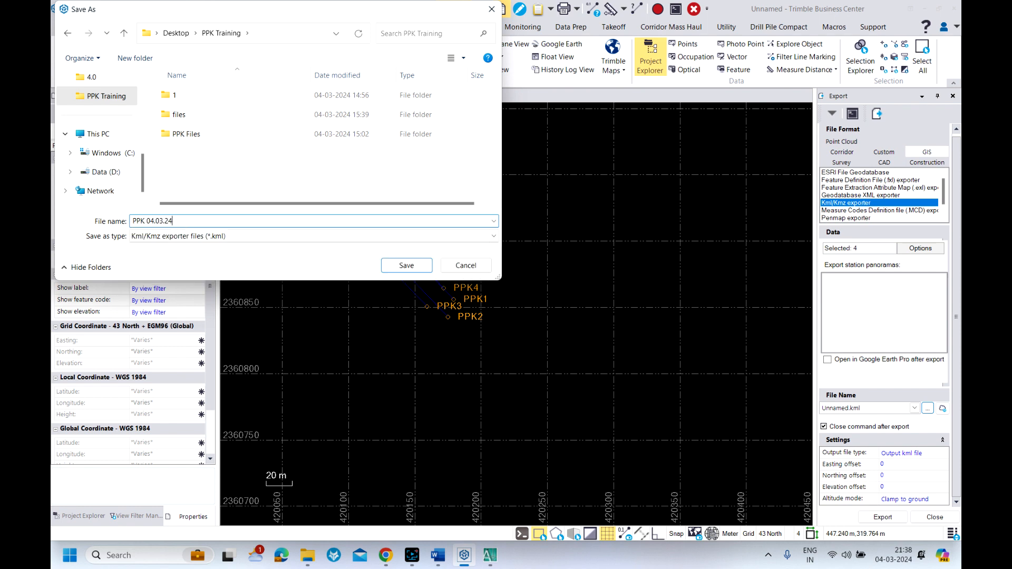
pyautogui.click(410, 267)
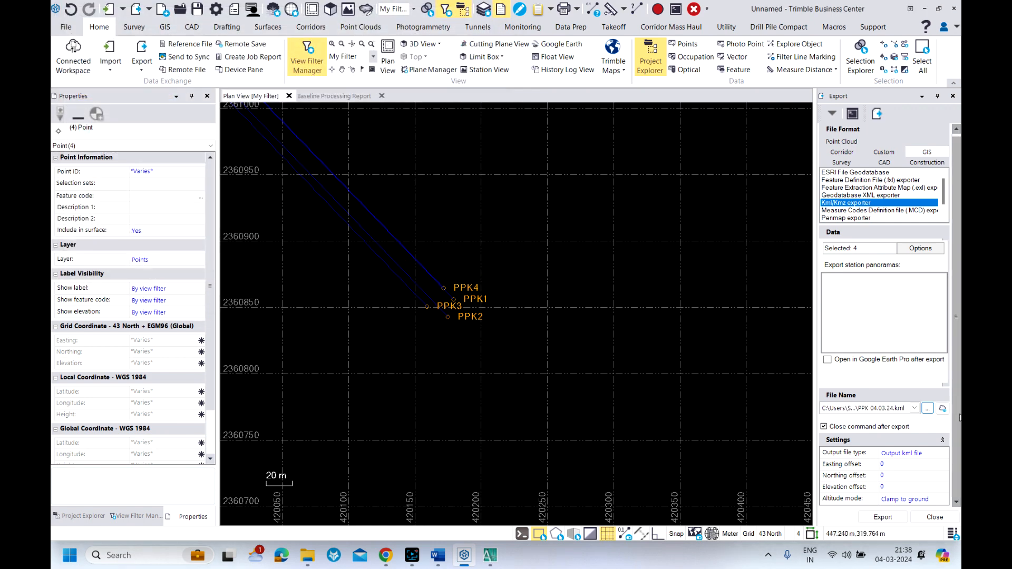
pyautogui.click(883, 518)
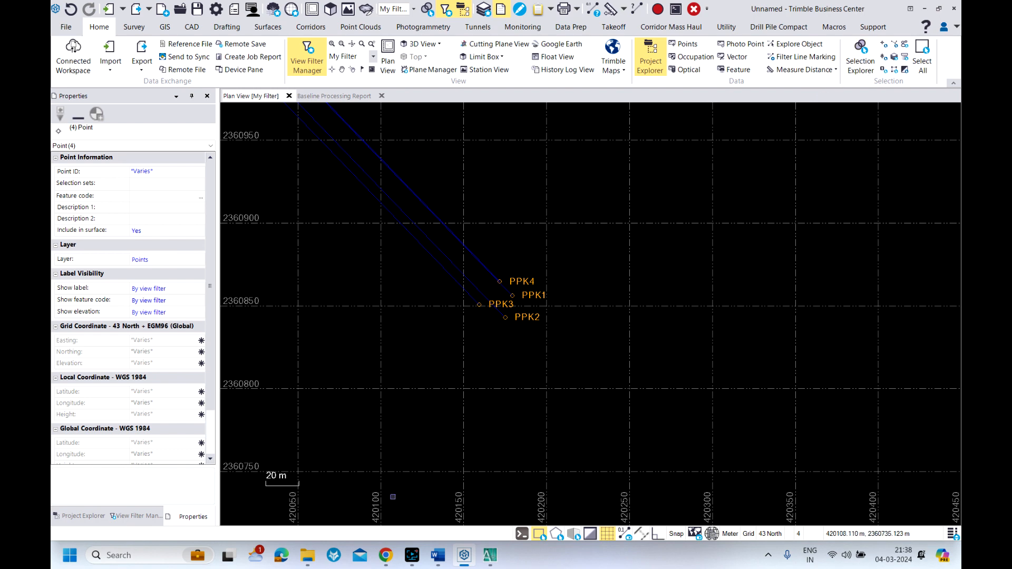
# Open the PPK 04.03.24 KML from the PPK Training folder in Google Earth Pro and check the PPK points' location on the imagery
pyautogui.moveTo(307, 555)
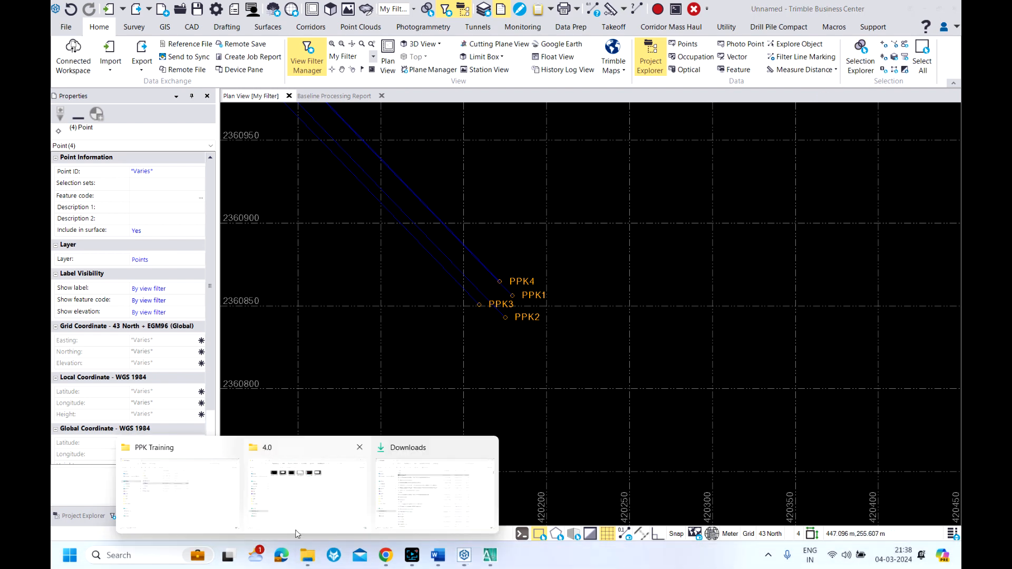
pyautogui.click(168, 506)
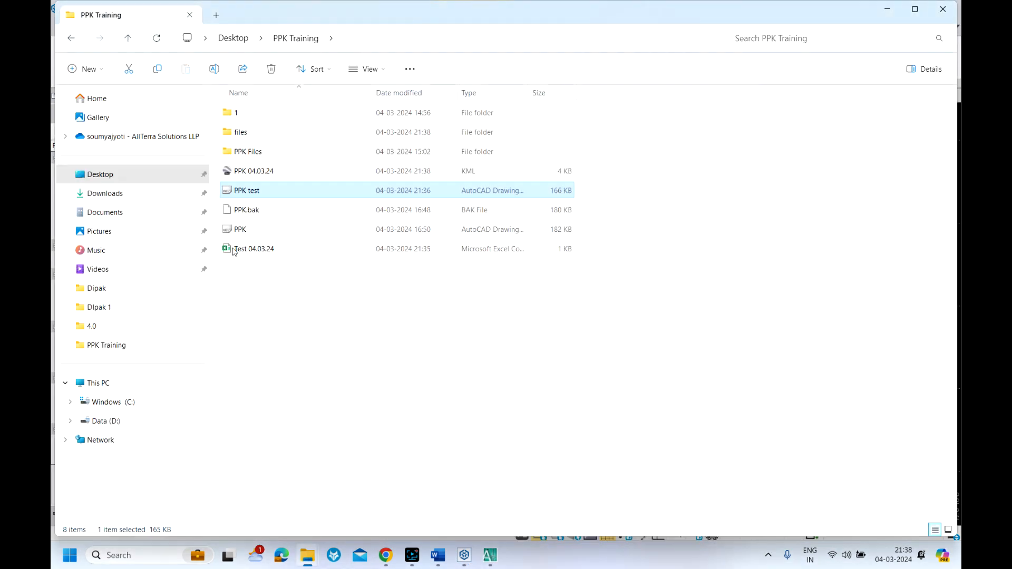
pyautogui.click(255, 173)
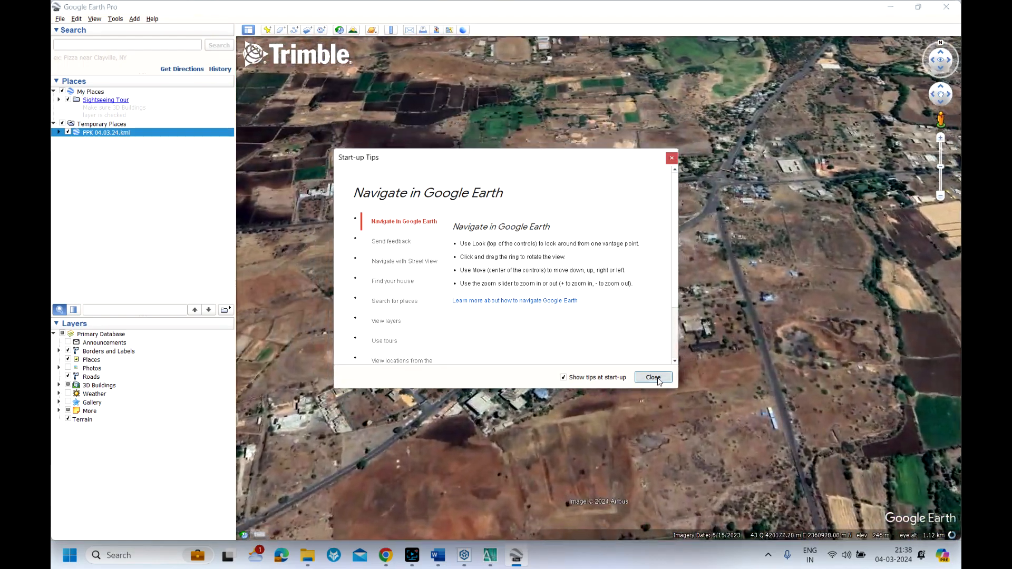
pyautogui.click(654, 378)
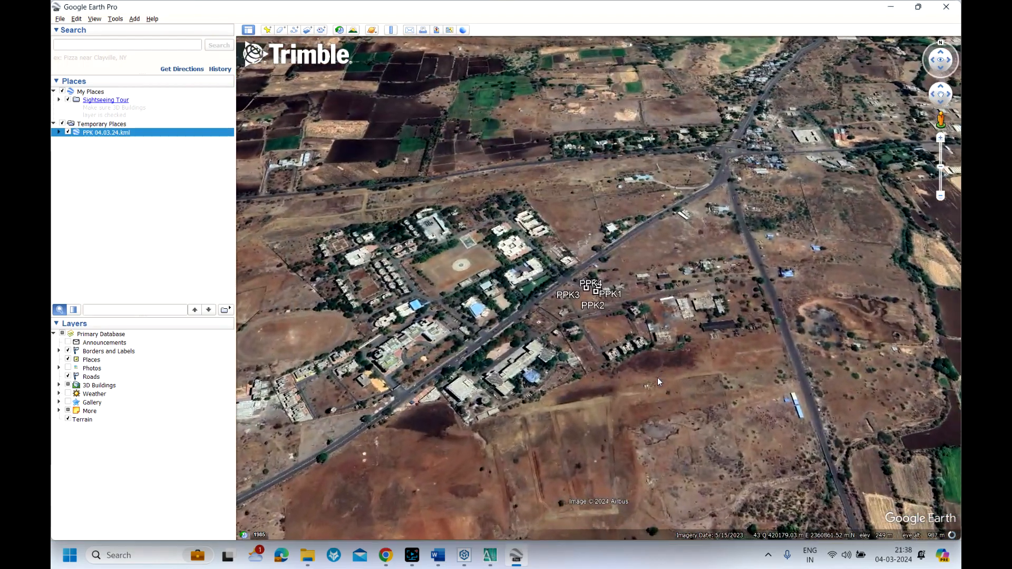
pyautogui.scroll(3, 587, 296)
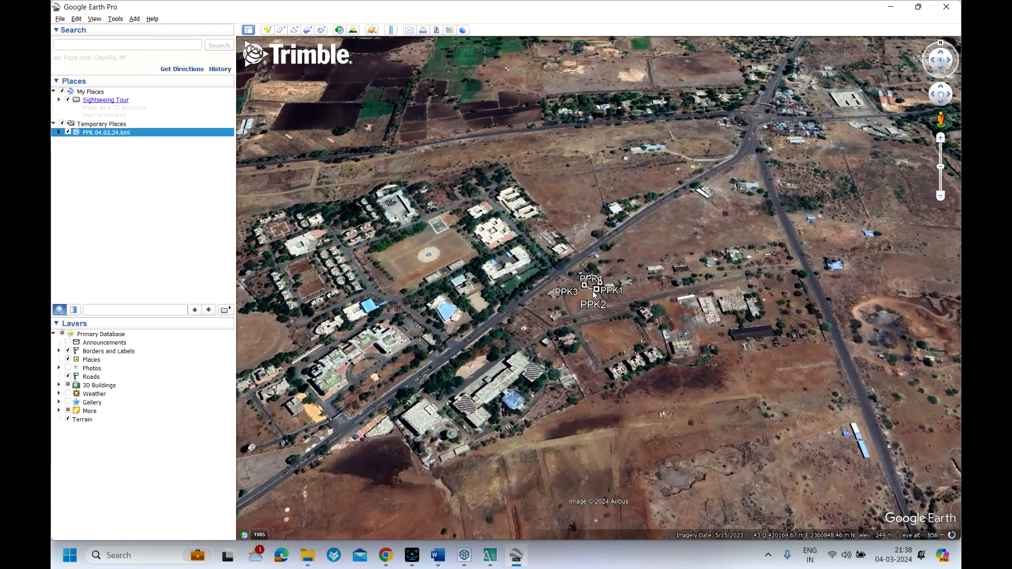
pyautogui.scroll(2, 587, 296)
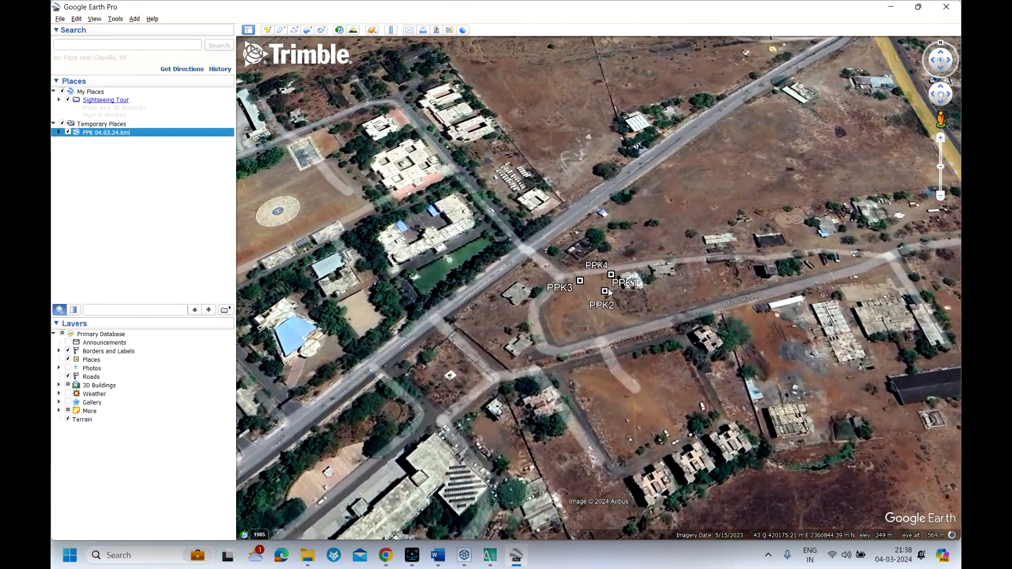
pyautogui.scroll(2, 606, 295)
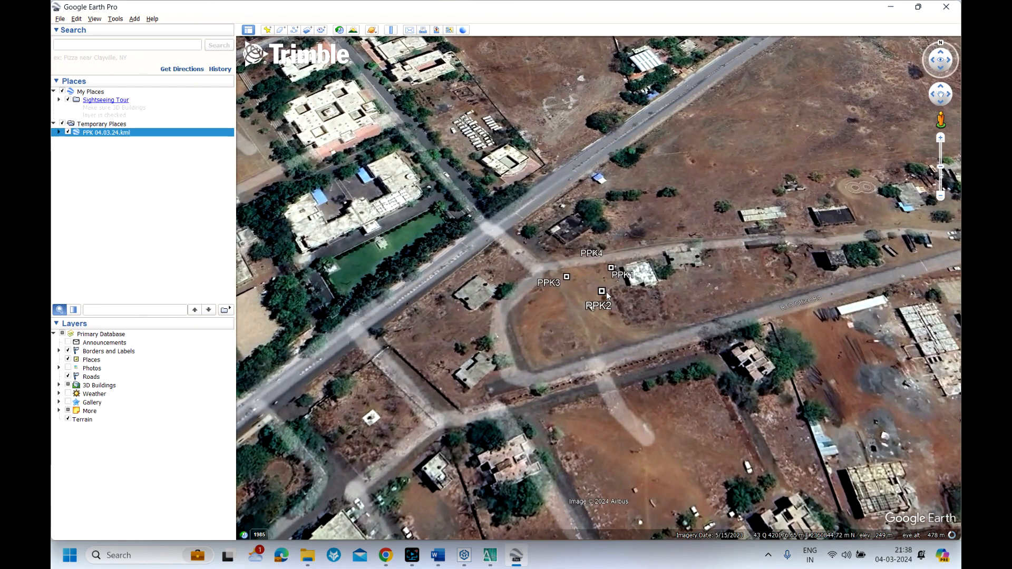
pyautogui.scroll(-3, 606, 292)
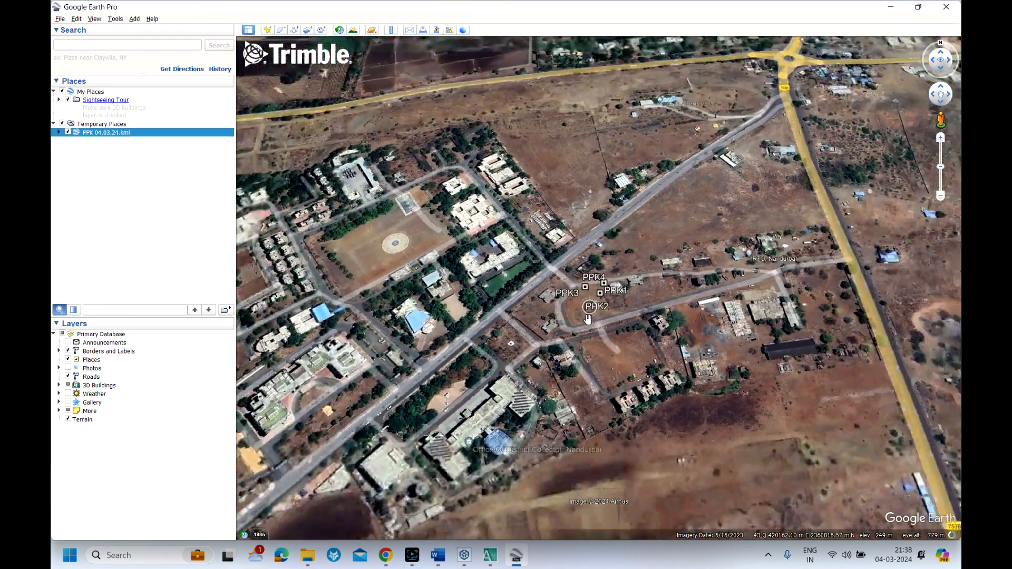
pyautogui.scroll(-2, 593, 325)
# Close Google Earth Pro, discarding the unsaved temporary places, and switch back to Trimble Business Center
pyautogui.hotkey('alt', 'F4')
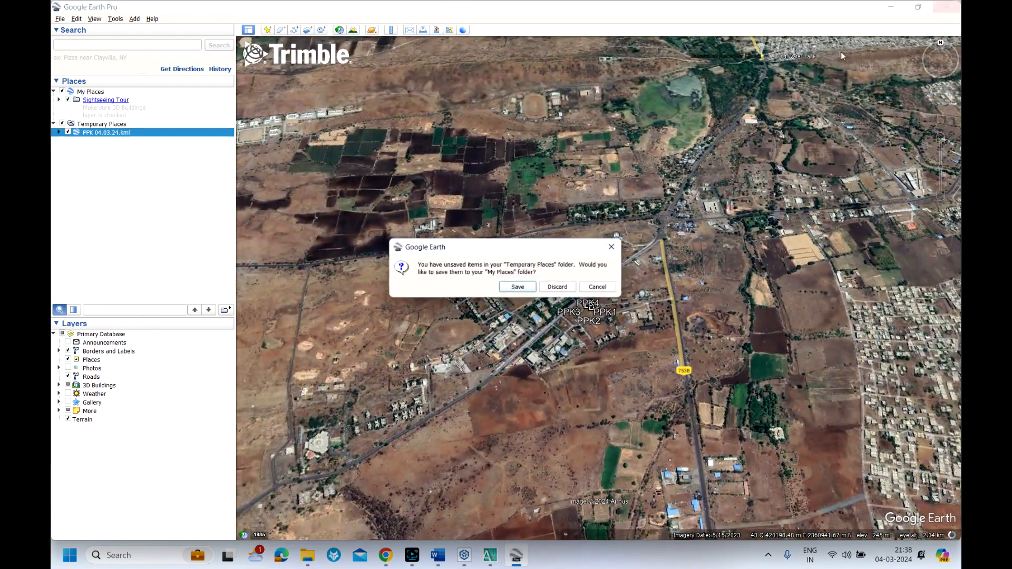
pyautogui.click(552, 289)
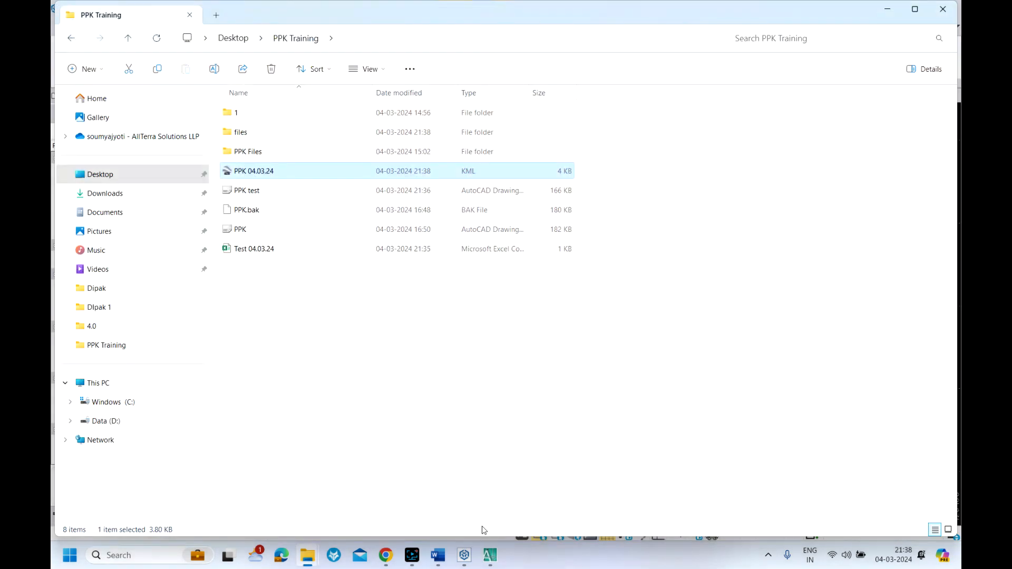
pyautogui.click(464, 555)
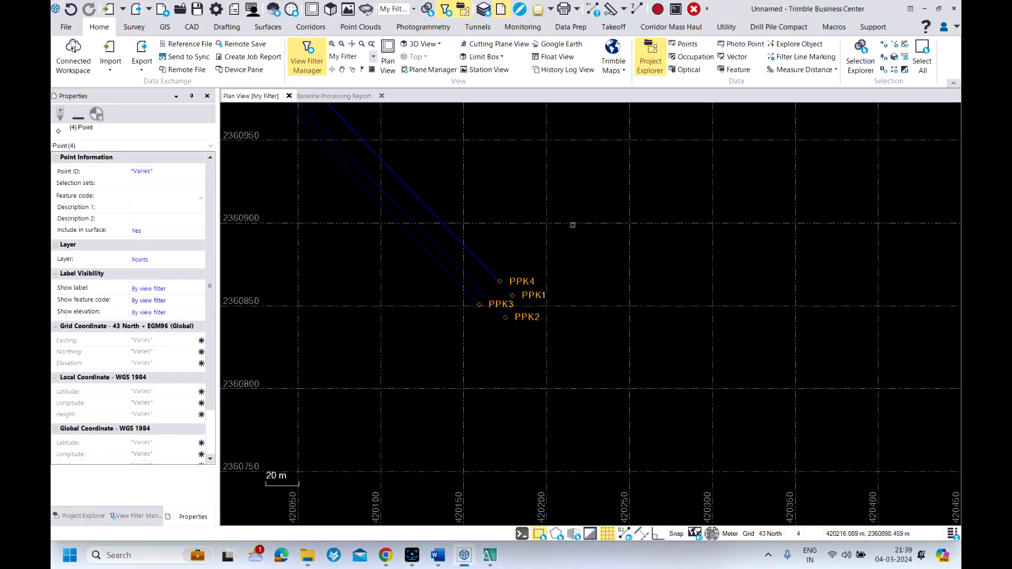
pyautogui.moveTo(413, 556)
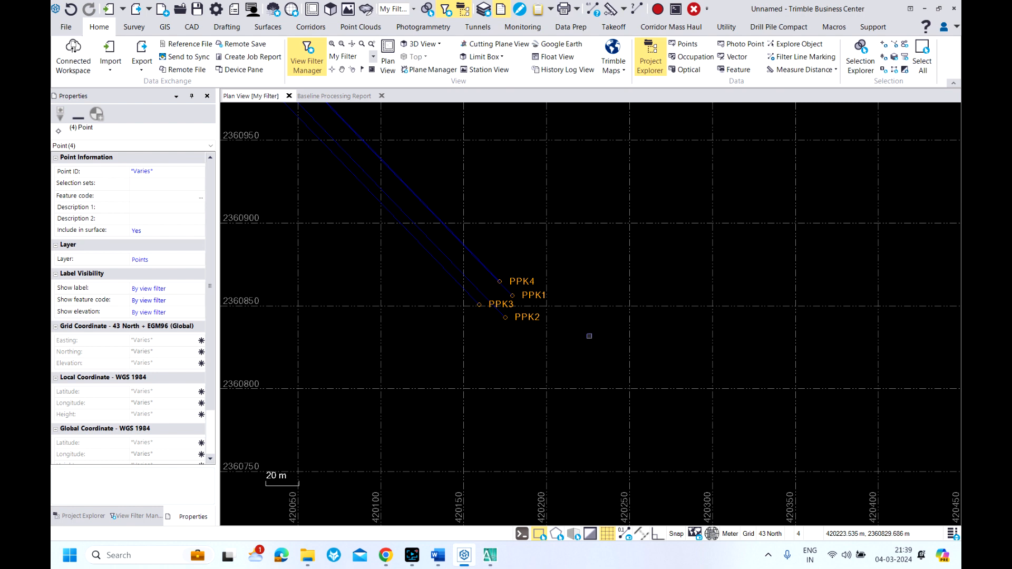
pyautogui.click(413, 555)
pyautogui.click(210, 519)
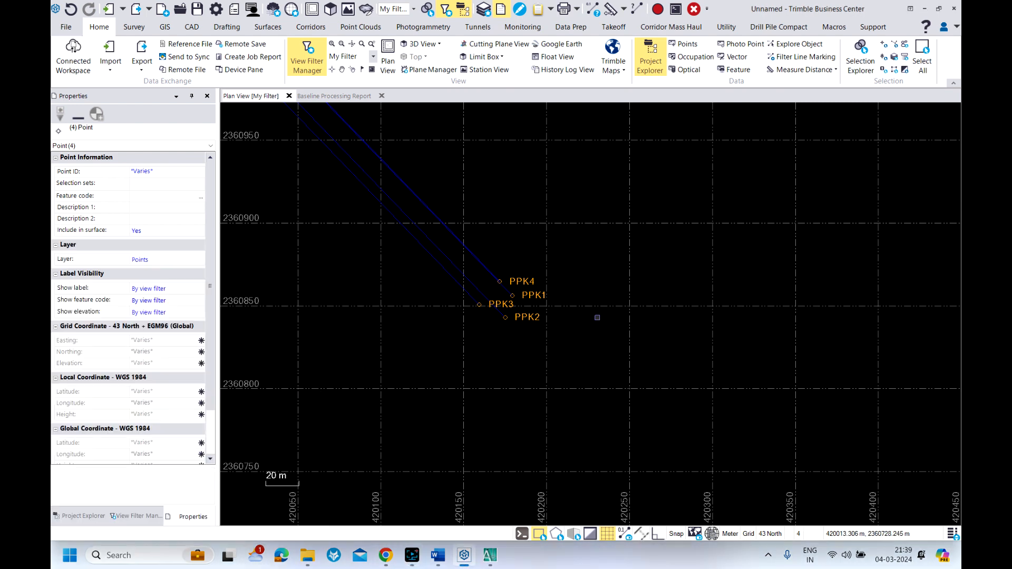